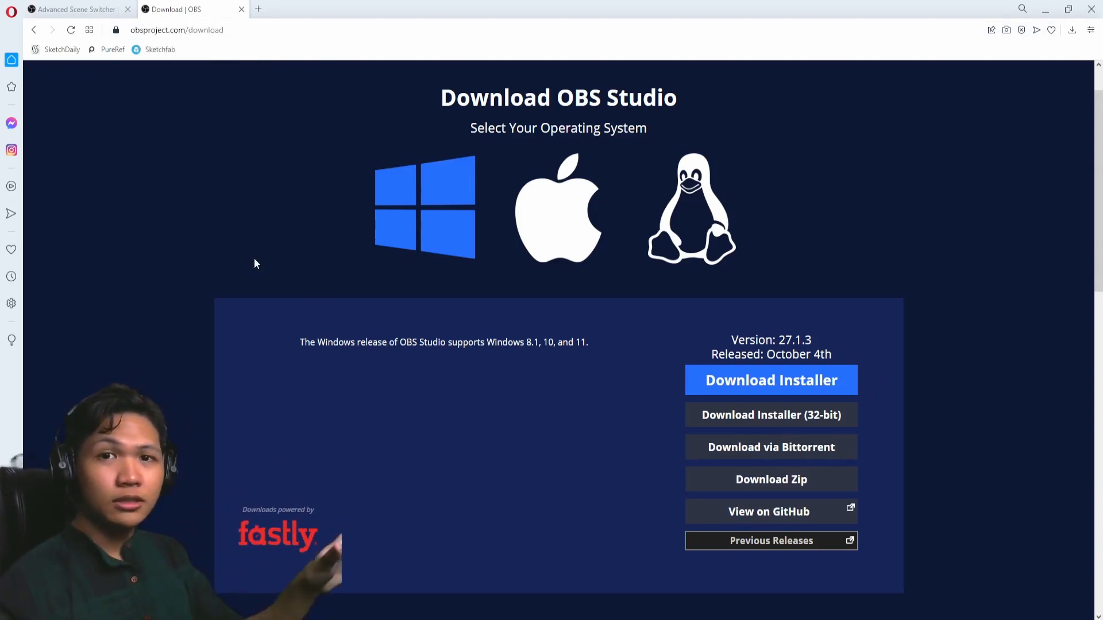
Examine the Advanced Scene Switcher plugin page and expand its Windows installation instructions.
click(118, 8)
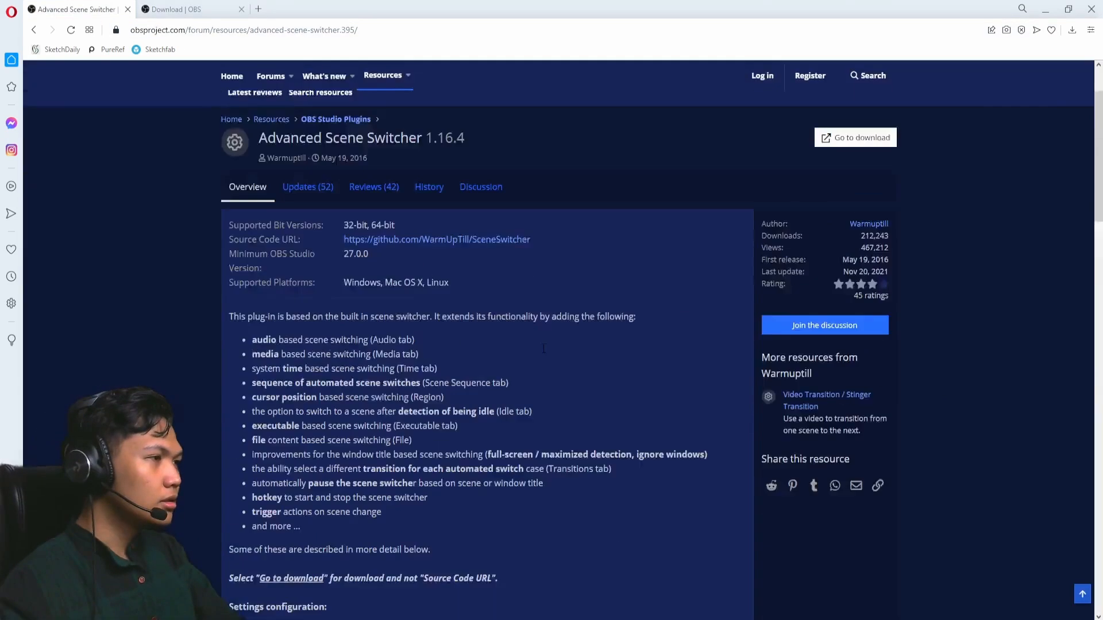
scroll(583, 343, up, 2)
scroll(689, 247, down, 2)
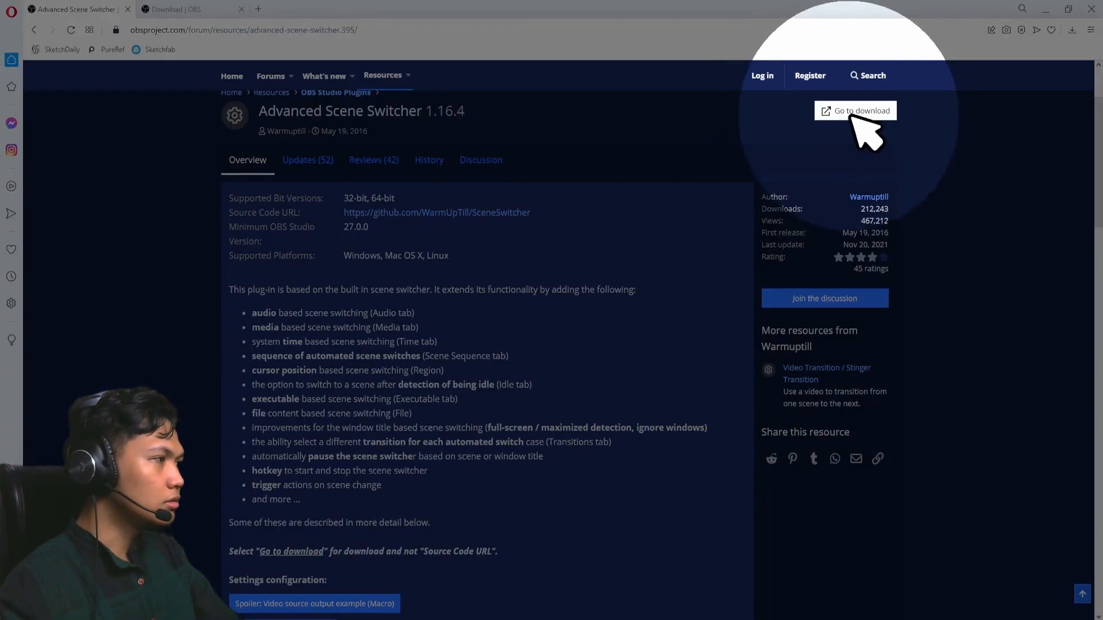
scroll(496, 301, down, 6)
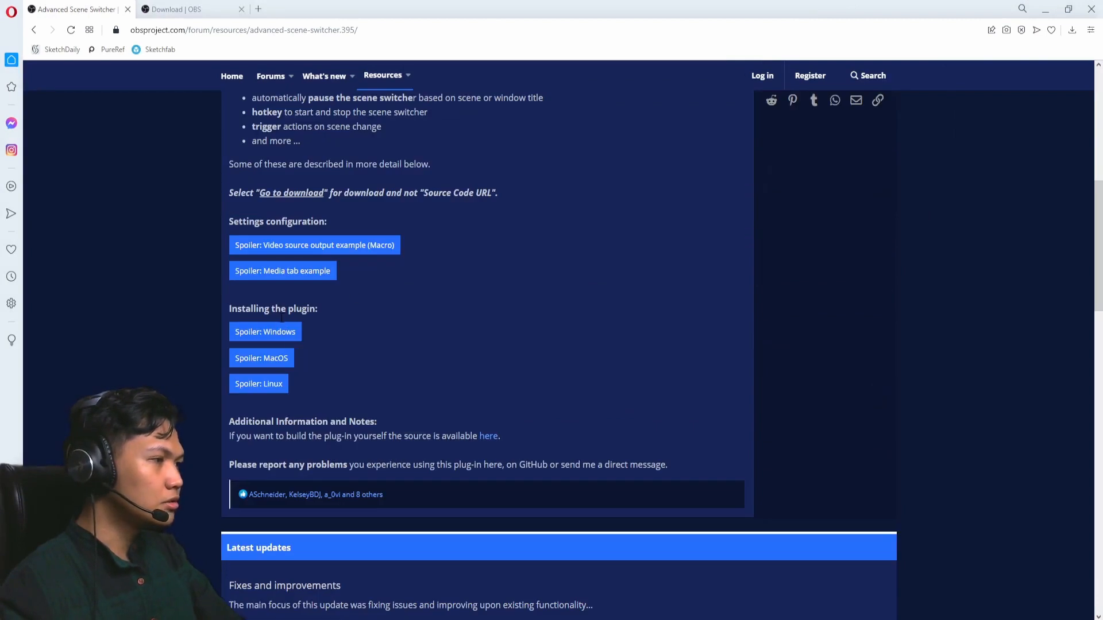
click(283, 336)
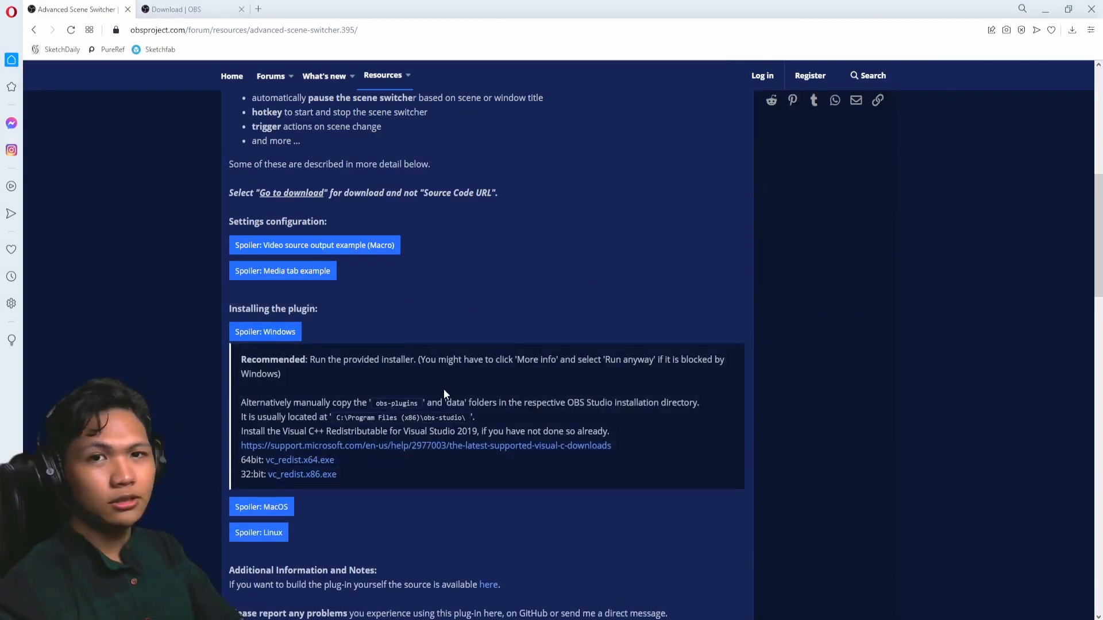
drag(280, 374, 344, 359)
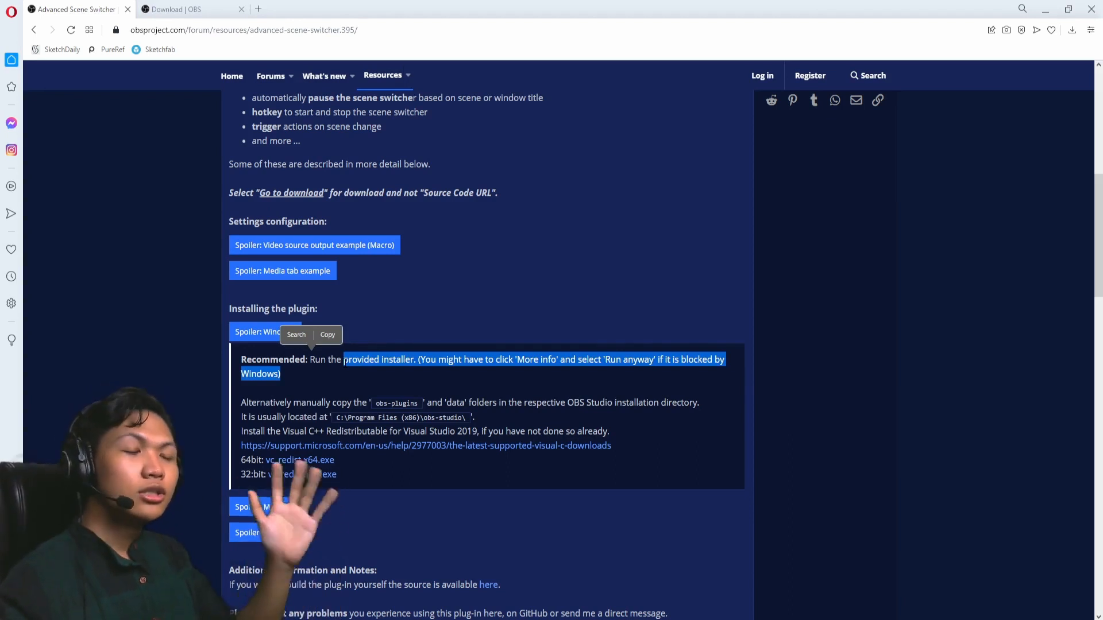
click(600, 475)
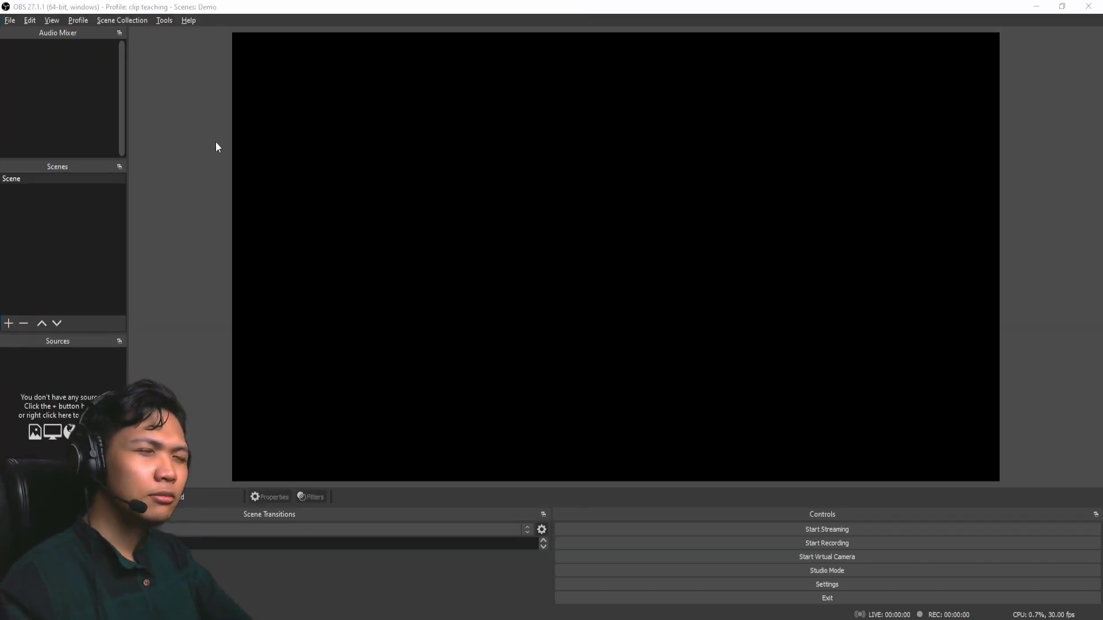
Review the usage options in the Auto-Configuration Wizard and cancel it.
click(188, 20)
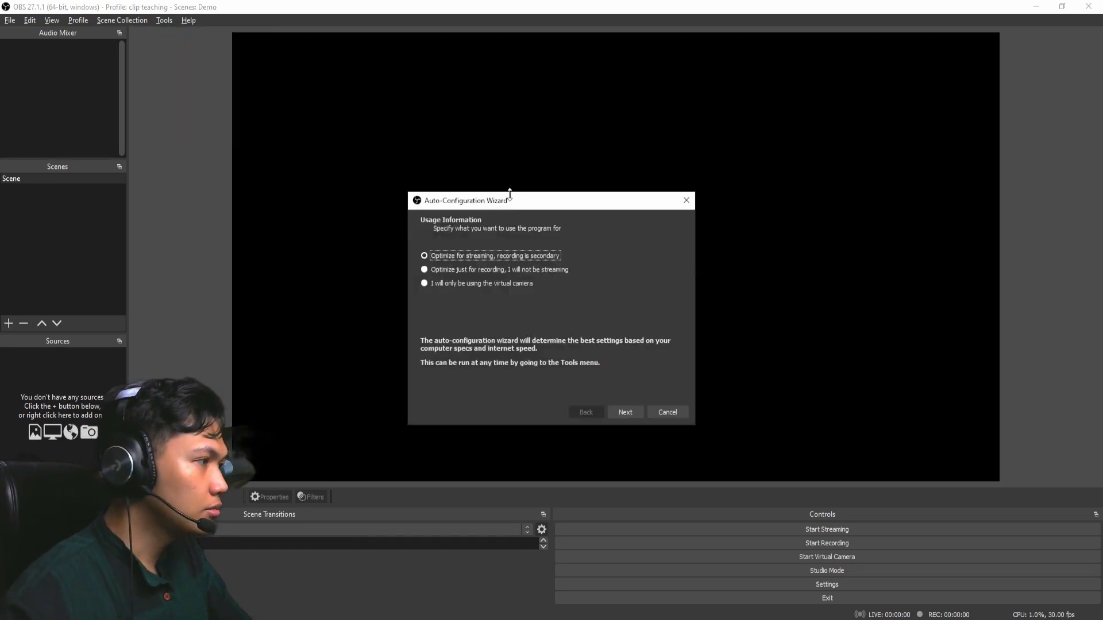
drag(510, 192, 533, 168)
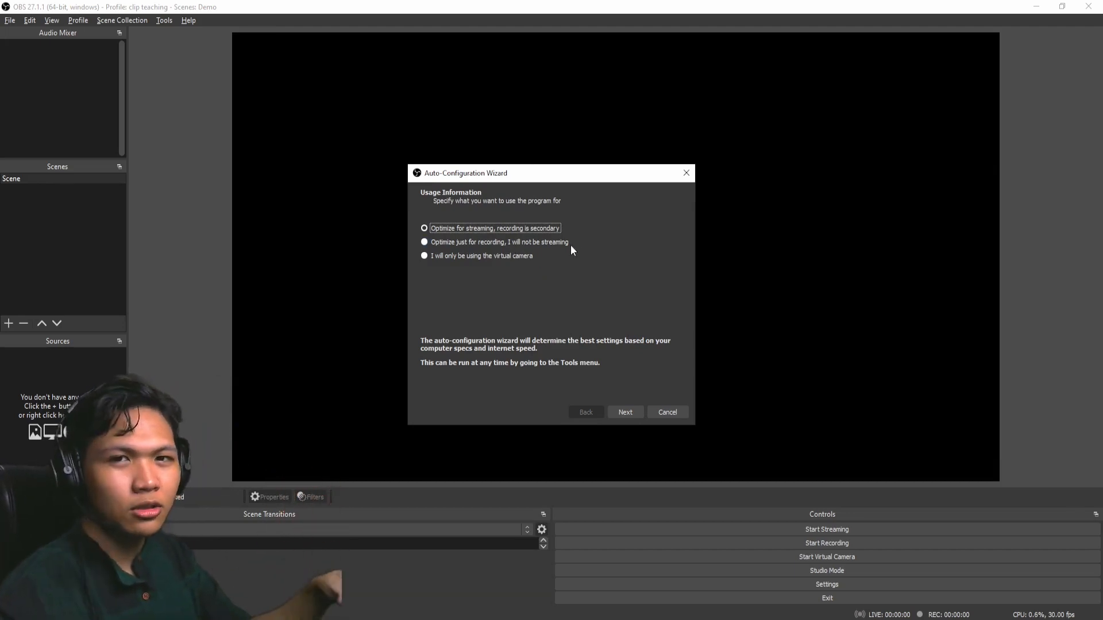
click(681, 409)
Open the output settings, compare the Simple and Advanced modes, and set the output mode to Advanced.
click(10, 22)
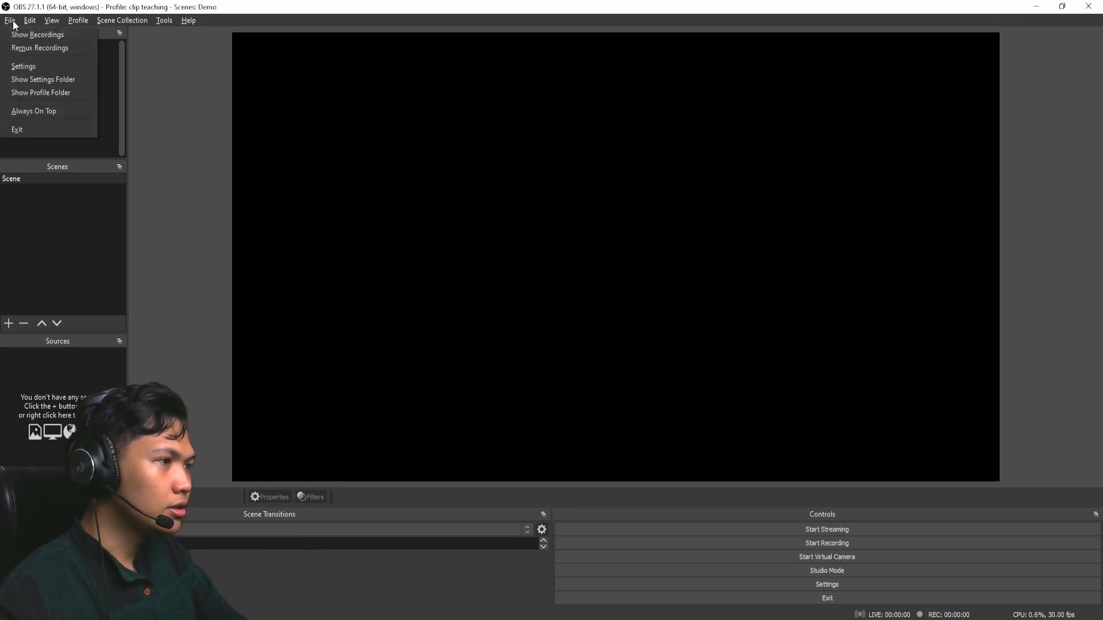
click(23, 67)
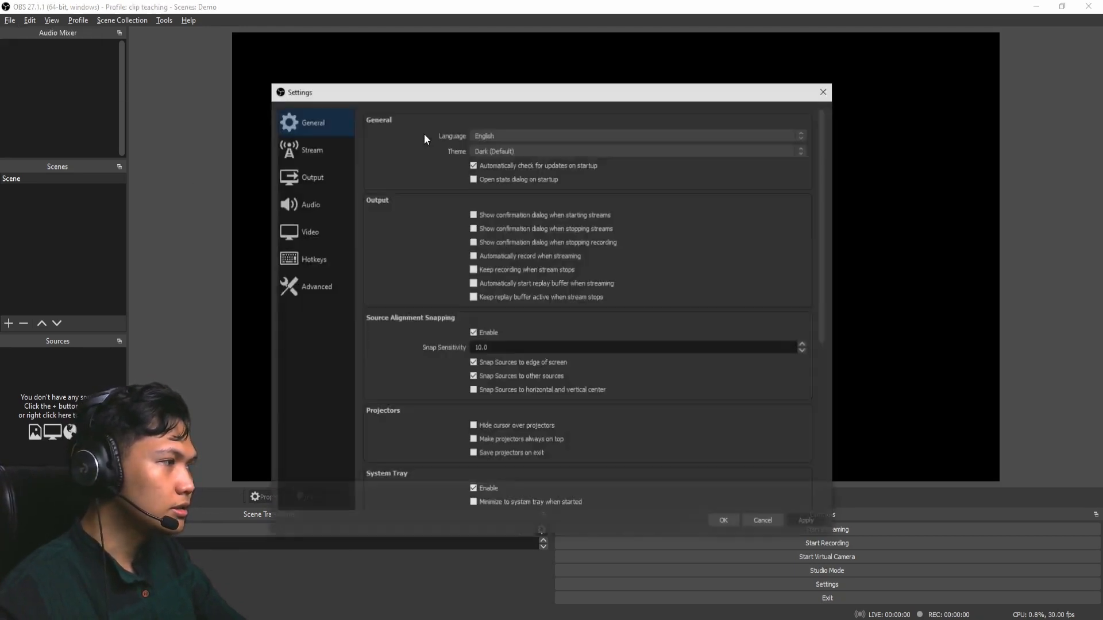
click(327, 174)
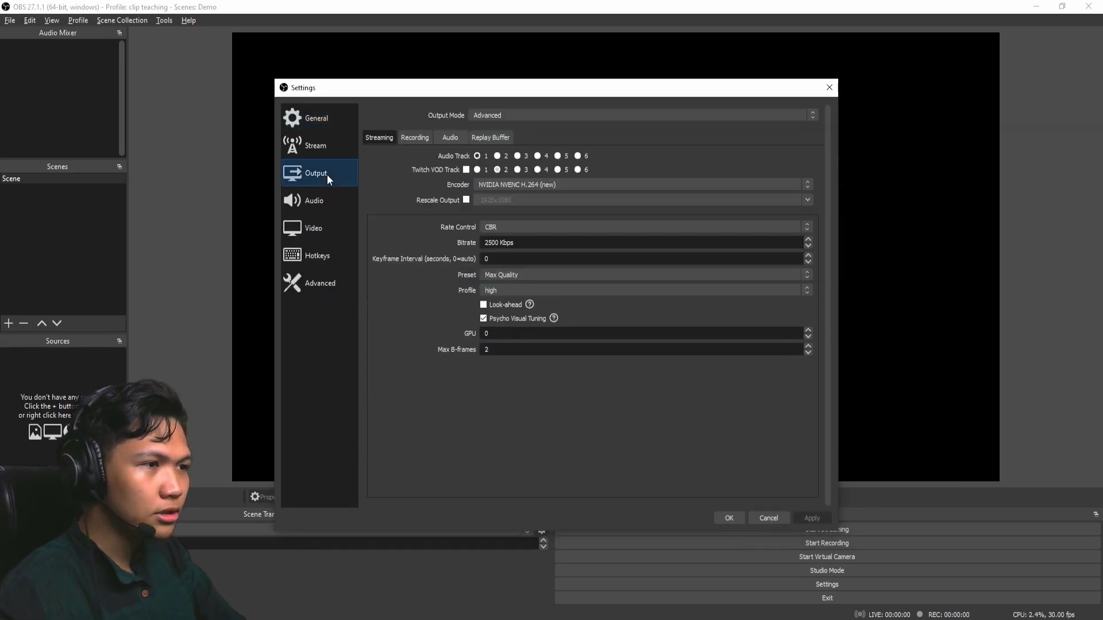
click(510, 119)
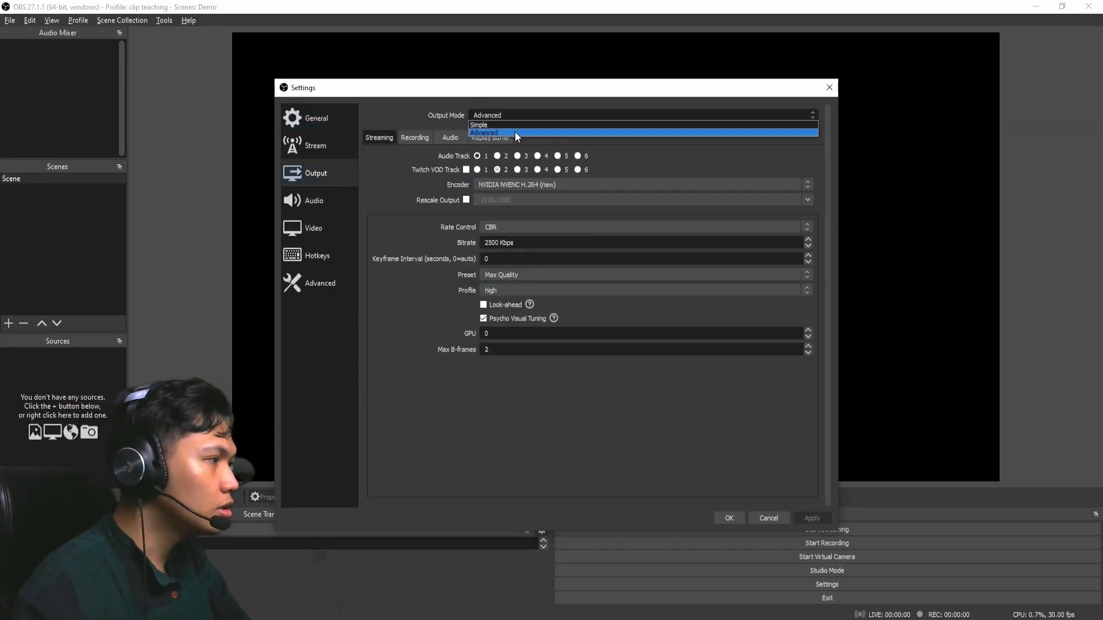
click(515, 132)
click(507, 119)
click(506, 120)
click(506, 119)
click(508, 123)
click(509, 118)
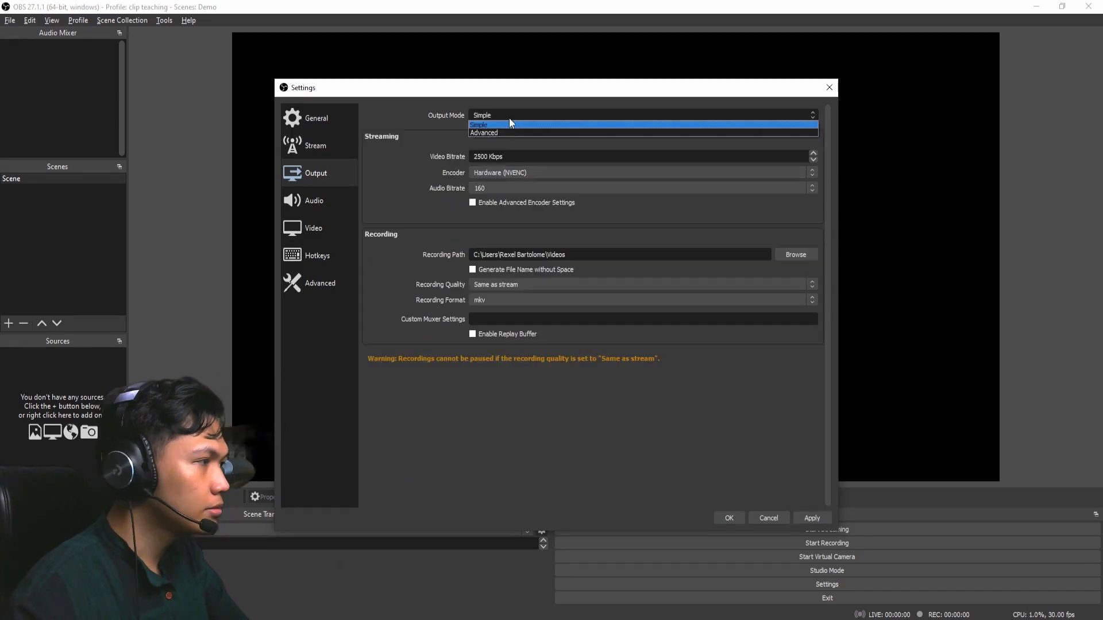
click(505, 132)
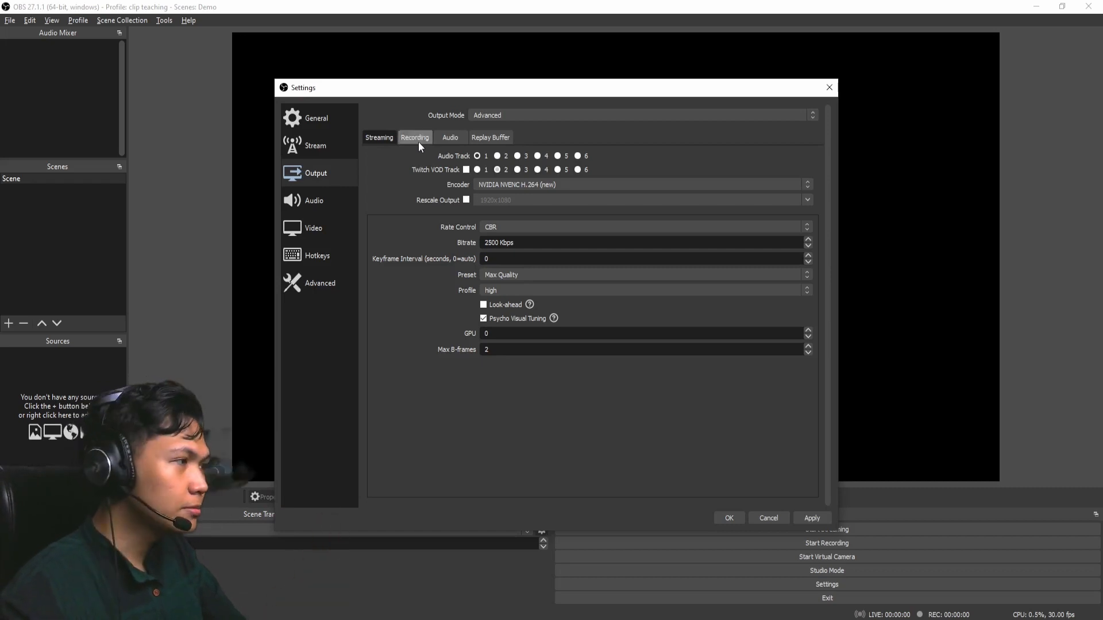
Compare the stream encoder, NVIDIA NVENC H.264 (new) and x264 options for recording, and set the recording encoder to x264.
click(409, 138)
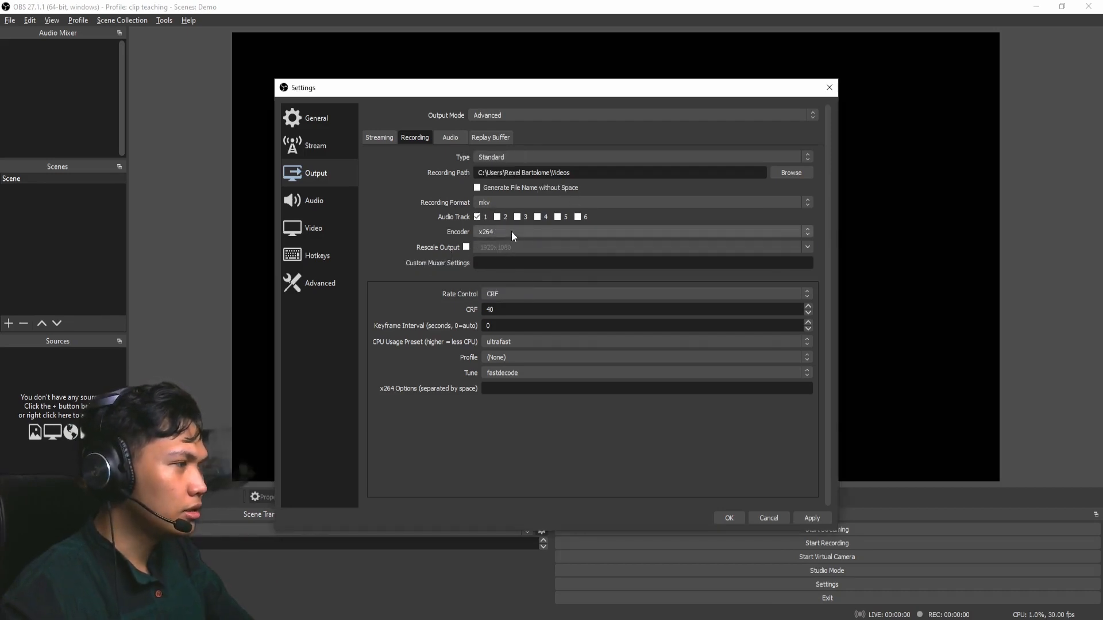
click(511, 232)
click(522, 241)
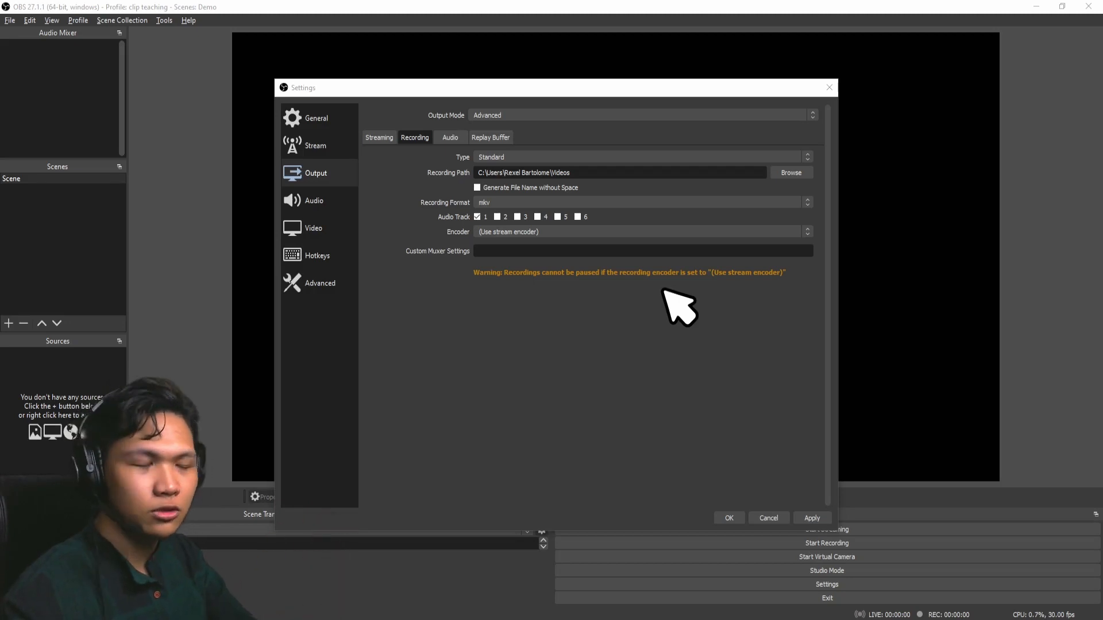
click(520, 232)
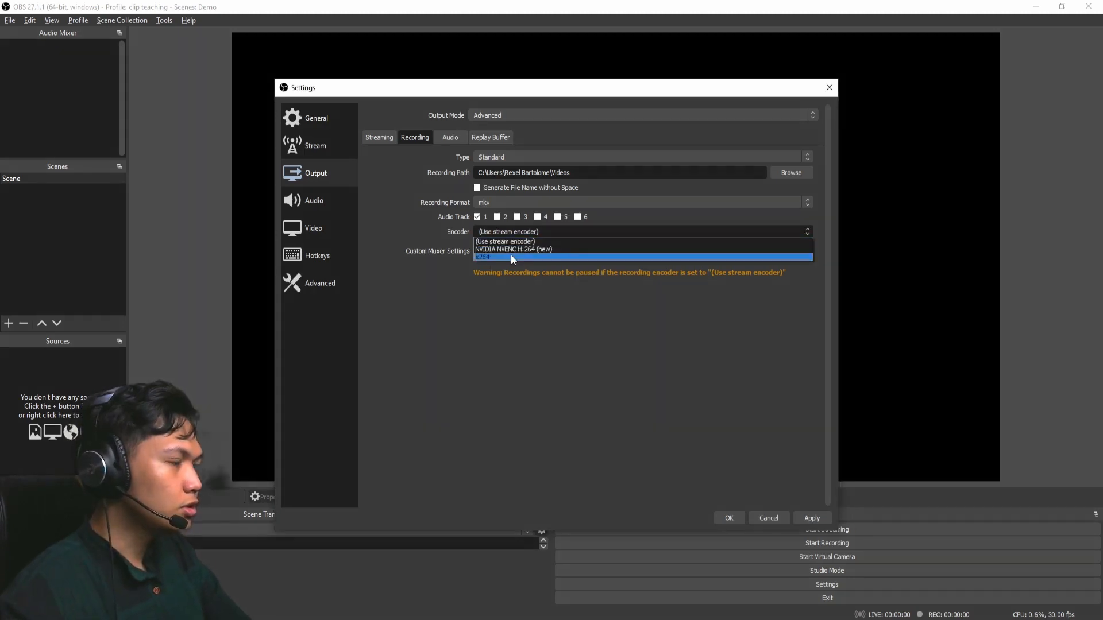
click(511, 257)
click(508, 231)
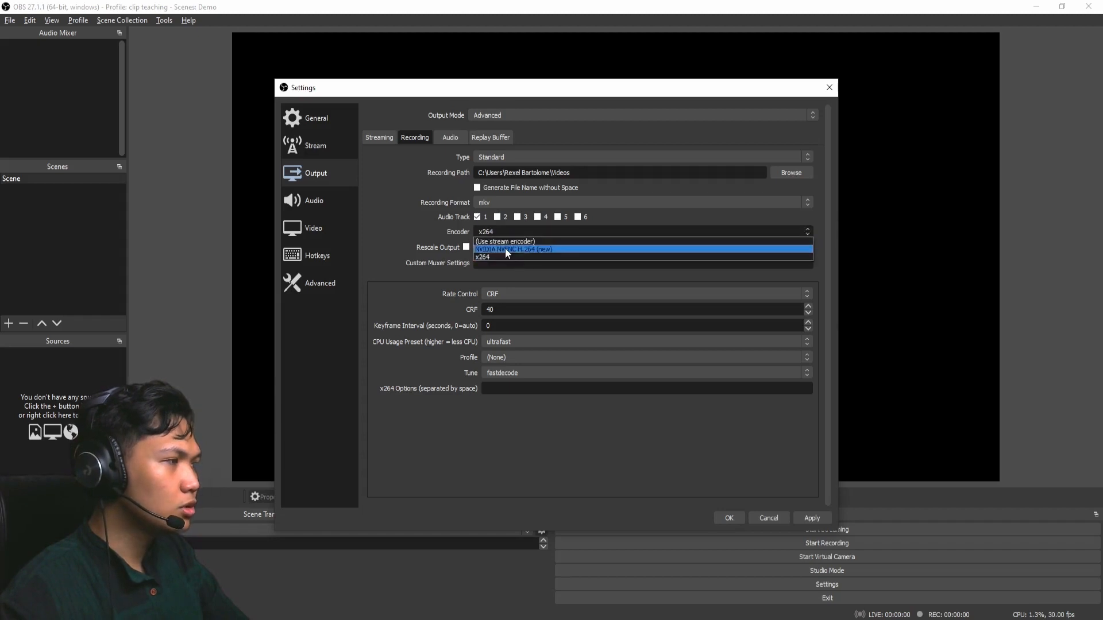
click(505, 248)
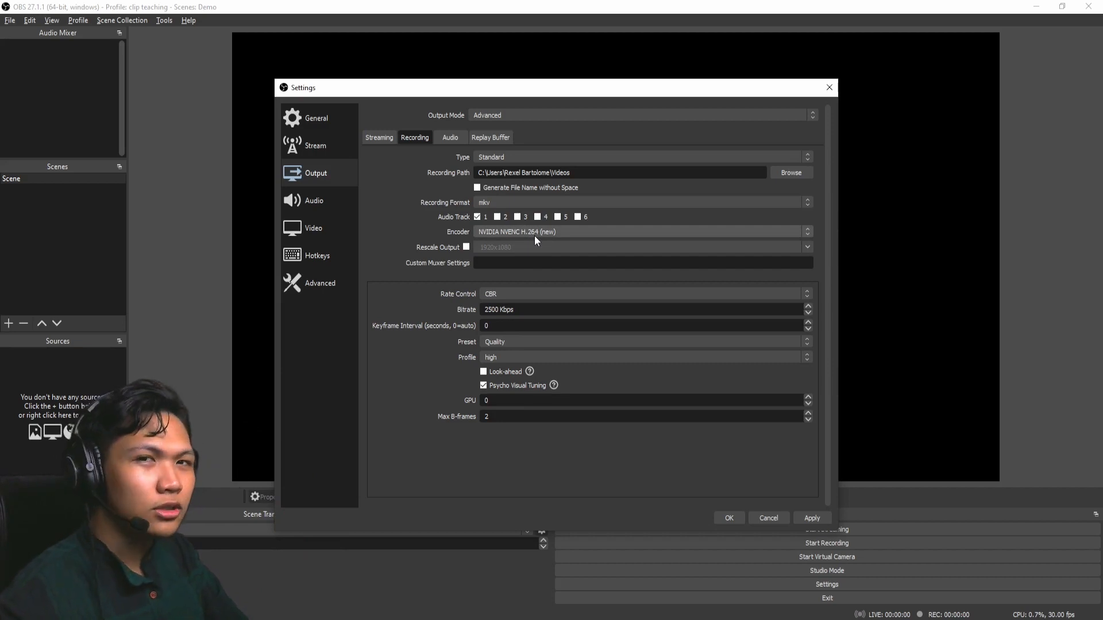
click(535, 235)
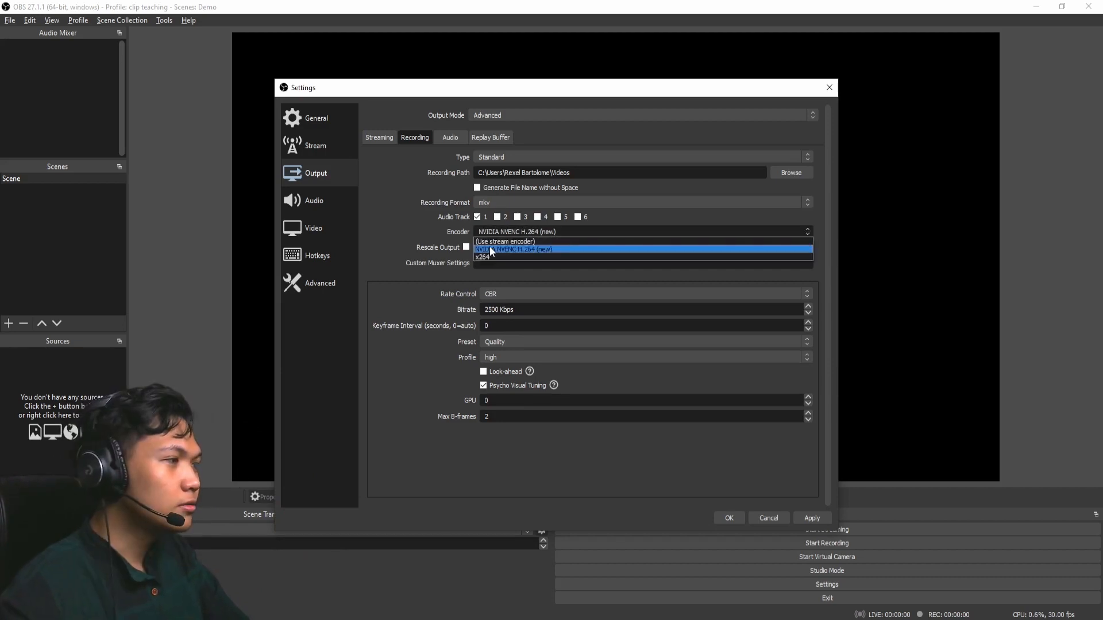
click(538, 247)
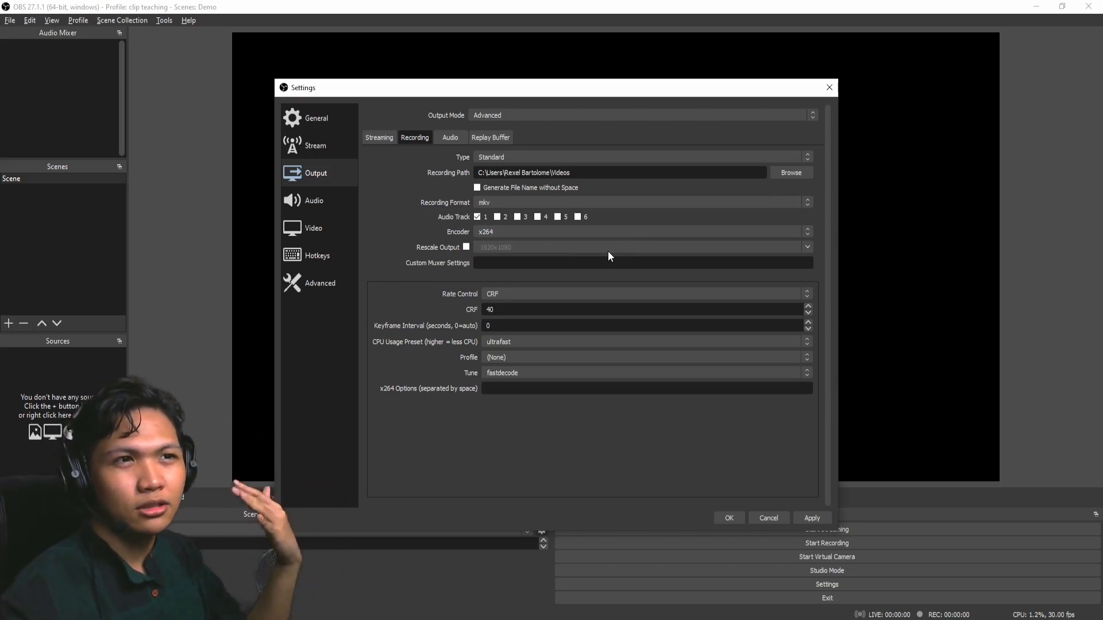
Compare the CBR and CRF rate controls for recording, set CBR, and keep the CPU usage preset at ultrafast.
click(549, 293)
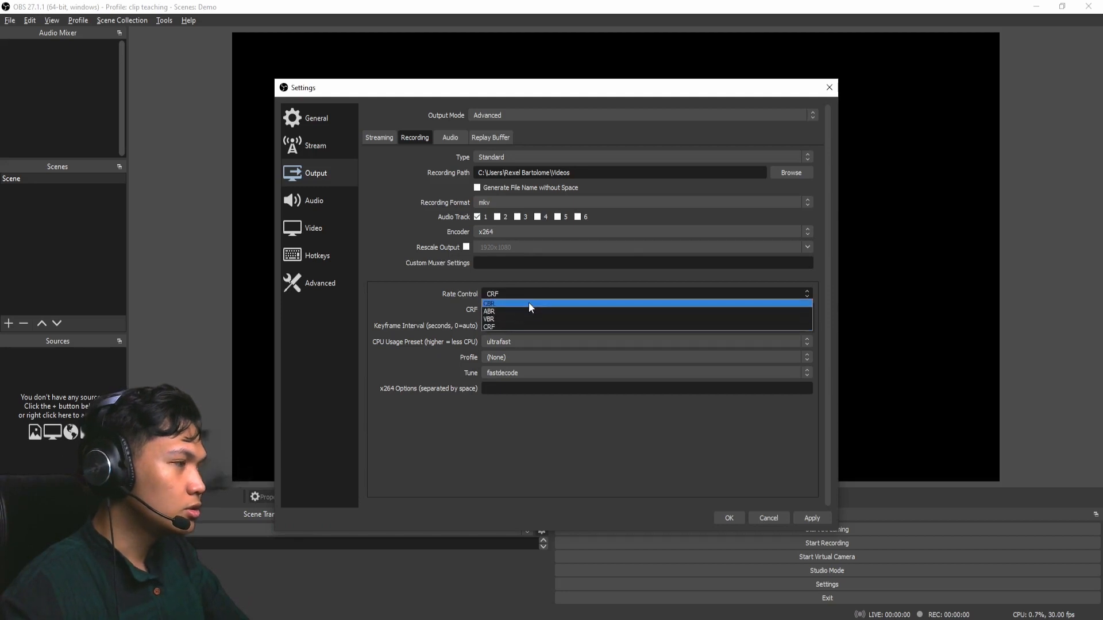
click(529, 303)
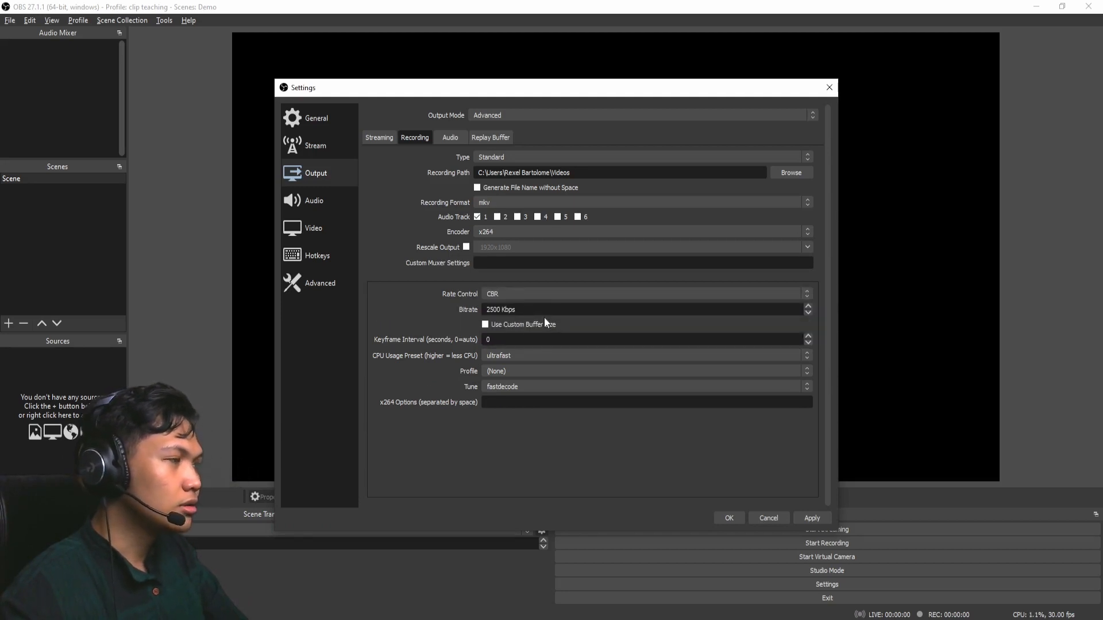
click(541, 292)
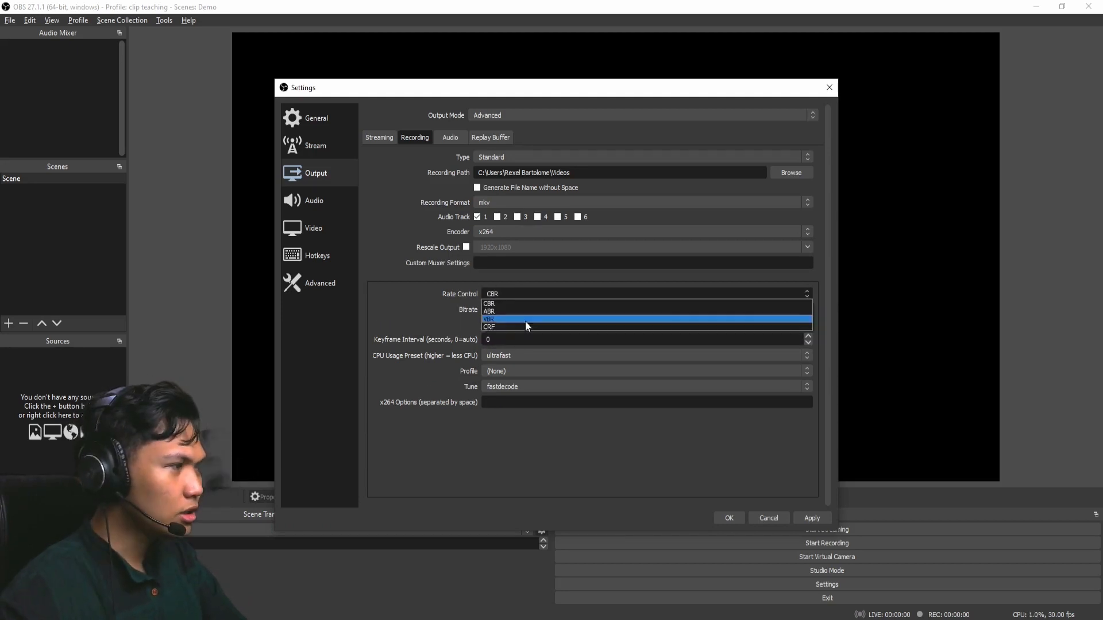
click(525, 329)
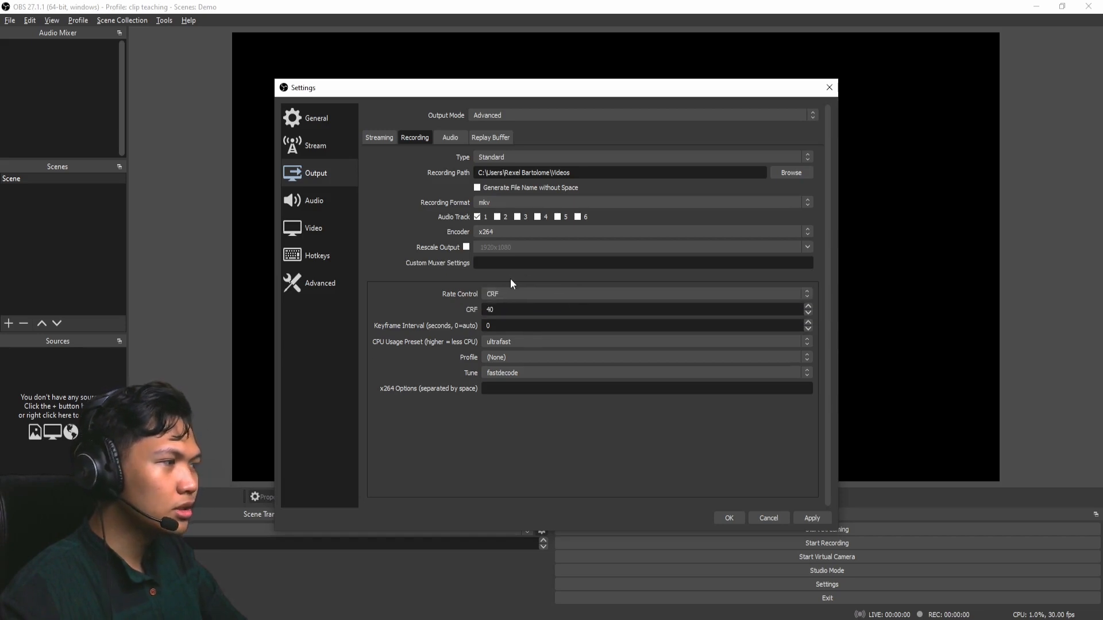
click(520, 293)
click(528, 305)
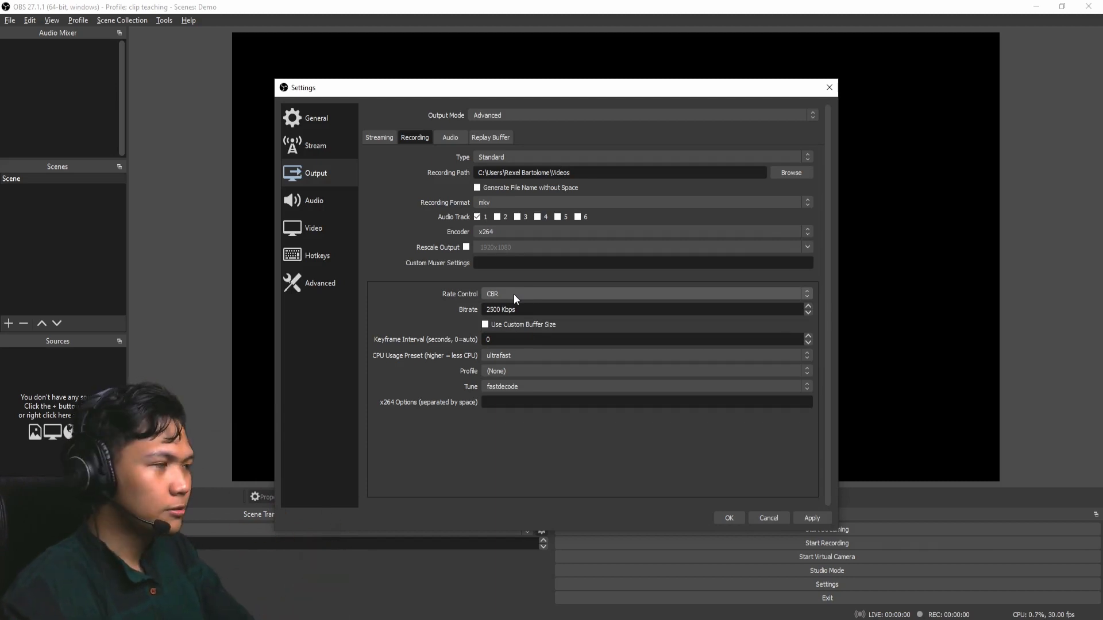
click(535, 357)
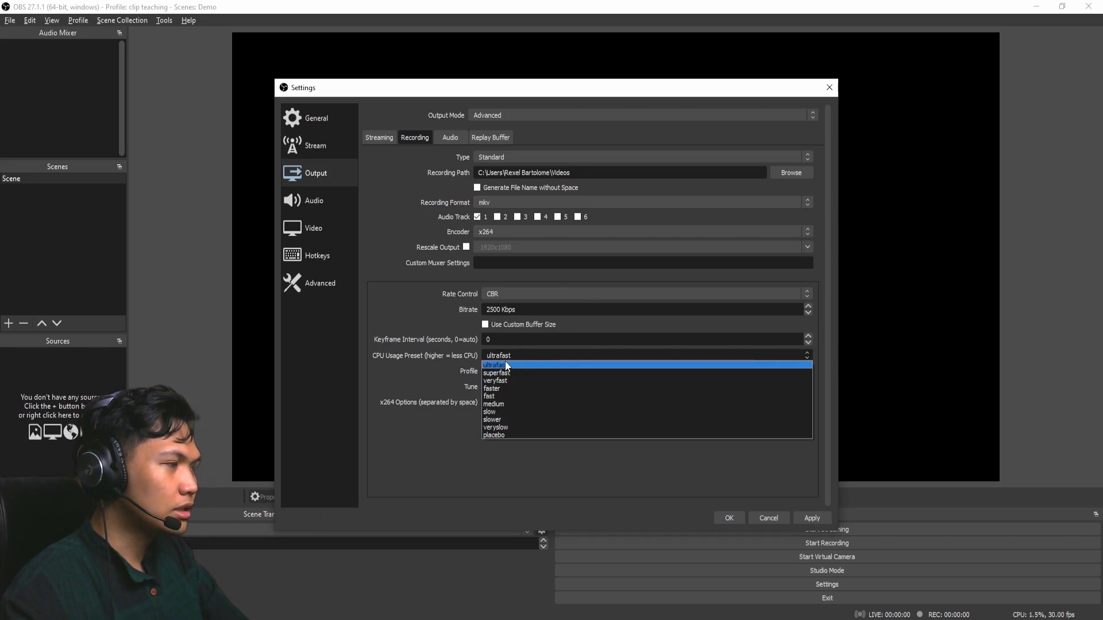
click(542, 356)
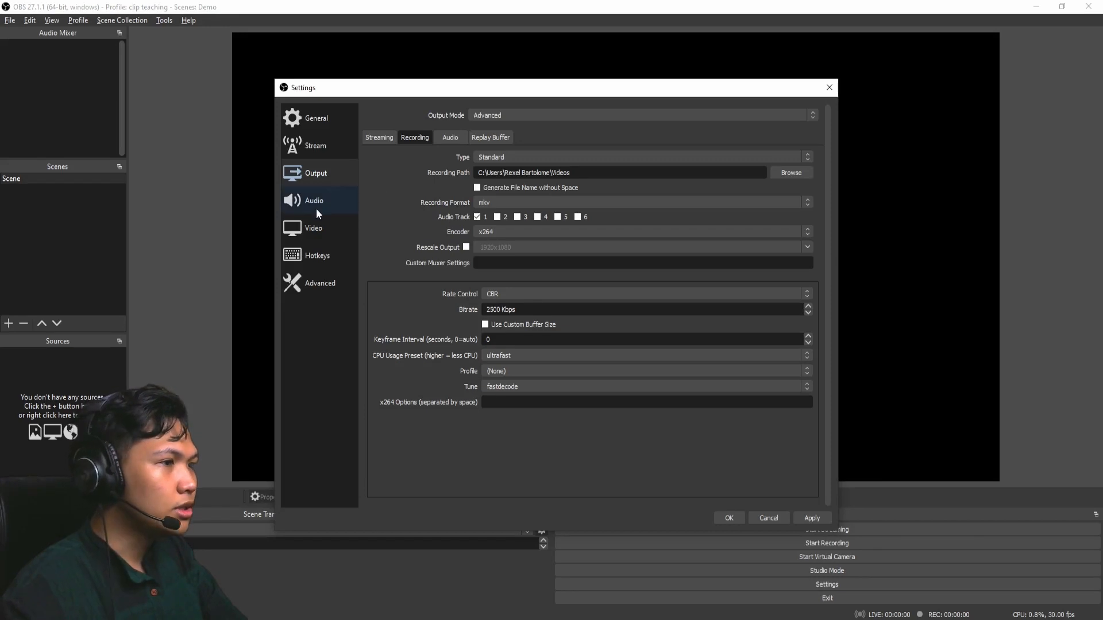
Set the video base (canvas) resolution to 1920x1080 and accept the settings.
click(315, 228)
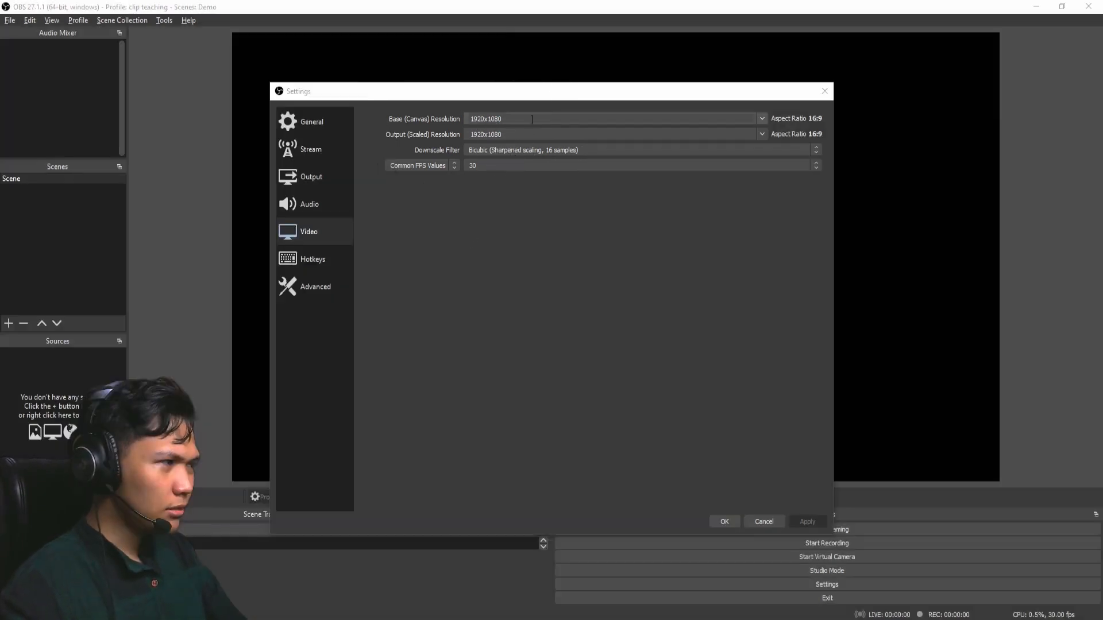
click(764, 118)
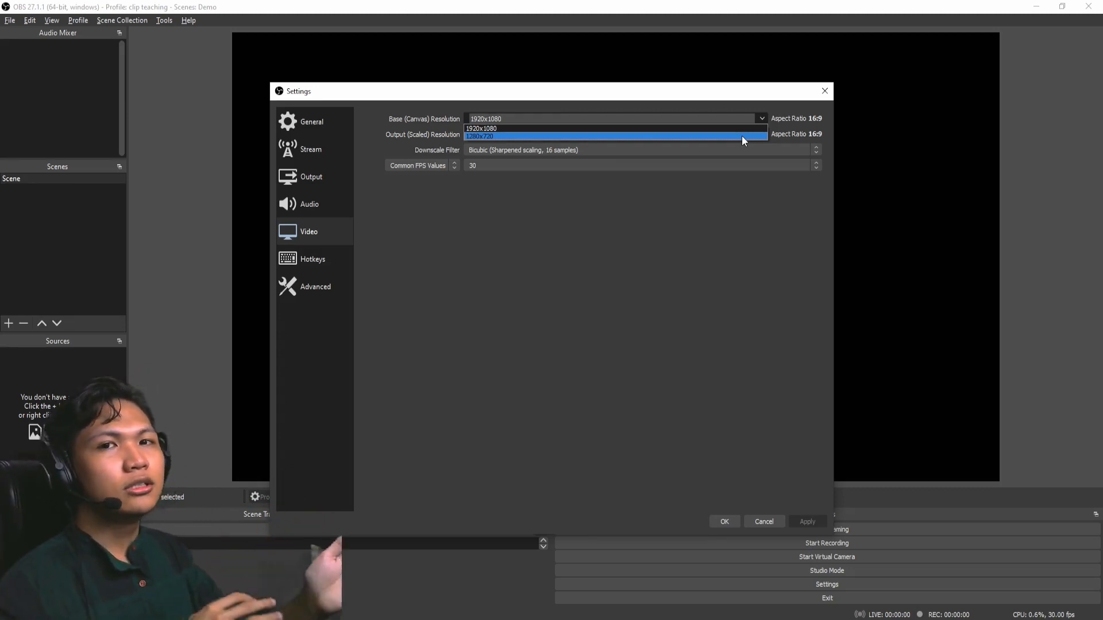
click(504, 124)
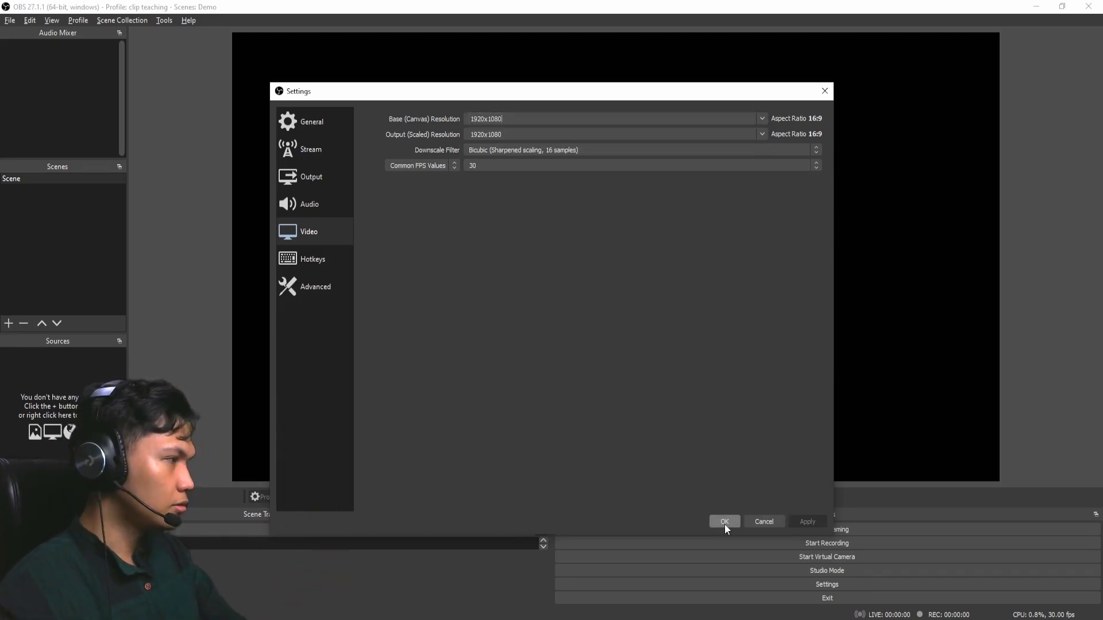
click(725, 522)
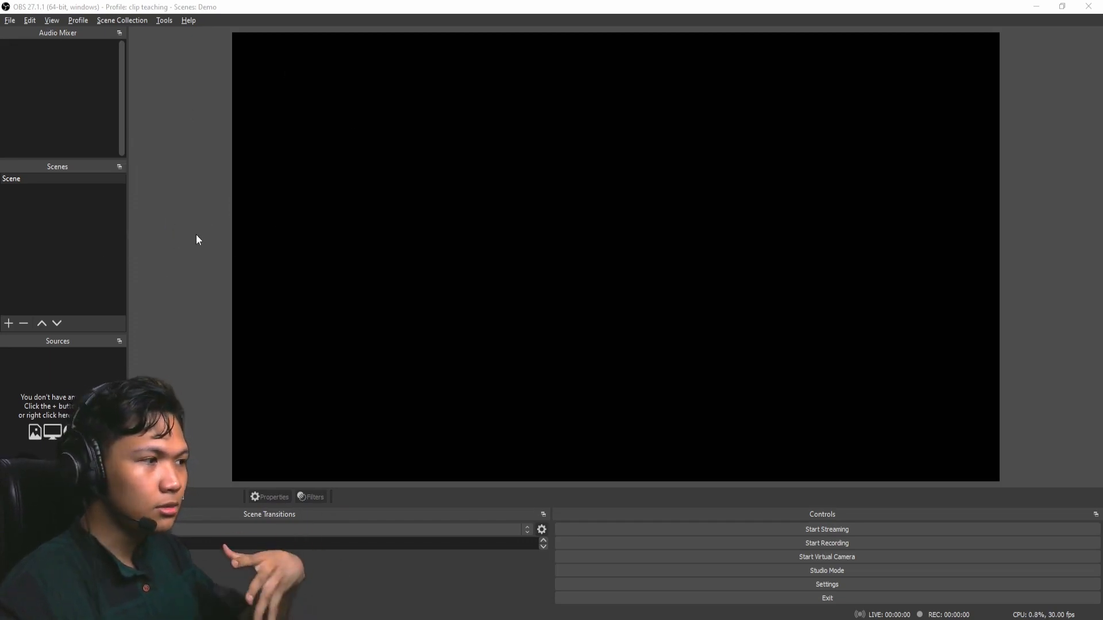
Try docking Sources beside Controls, return it beneath Scenes, and readjust the dock heights.
drag(85, 340, 1096, 539)
drag(86, 242, 51, 428)
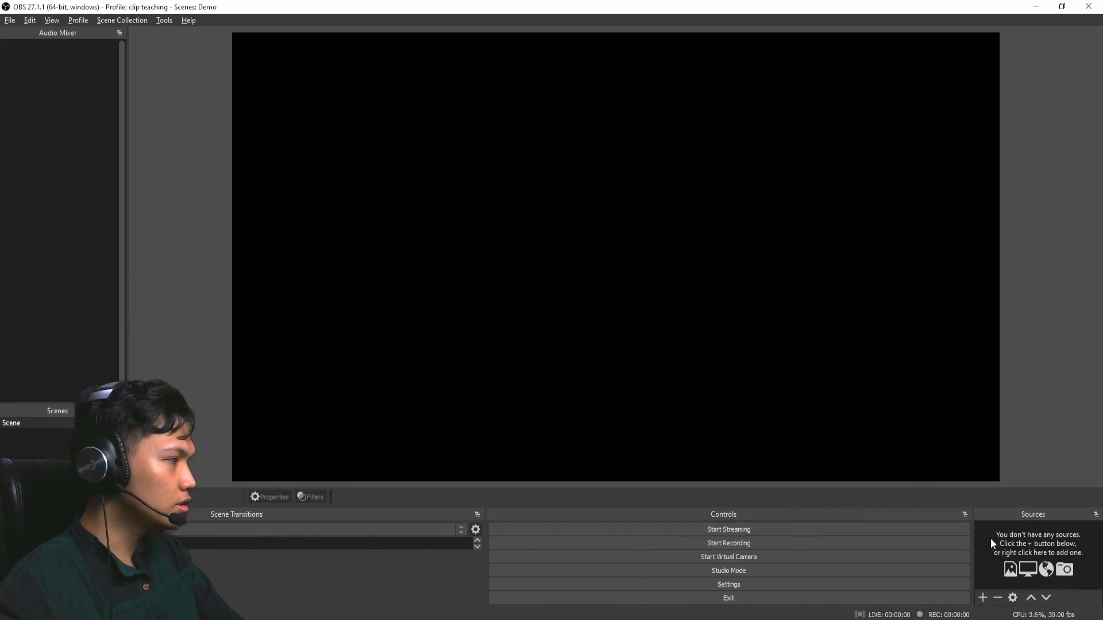
drag(983, 514, 118, 195)
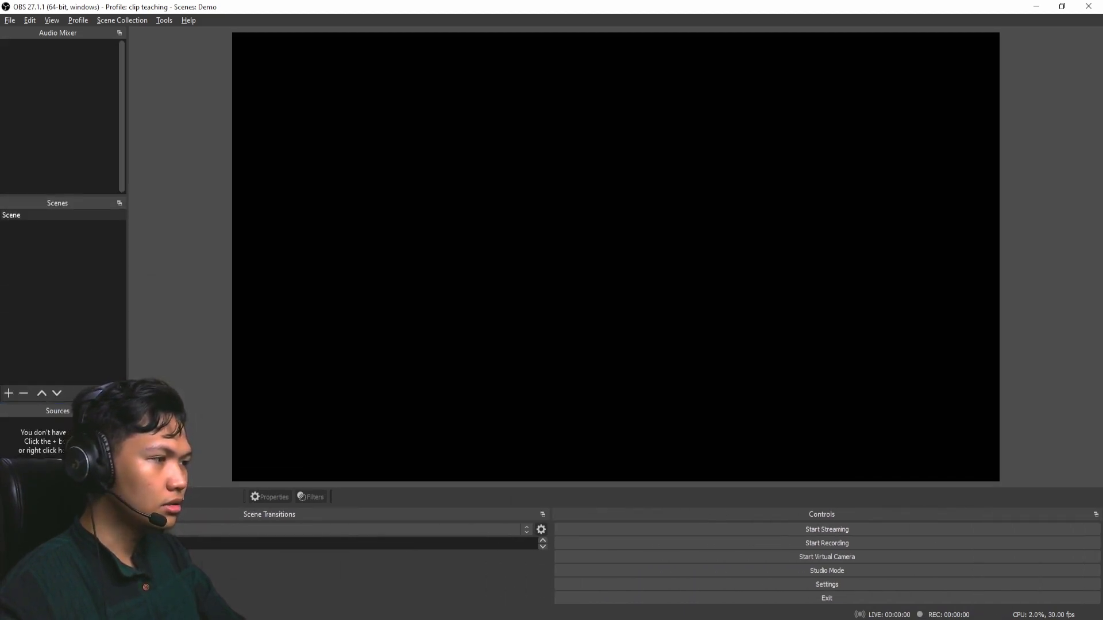
drag(98, 403, 97, 332)
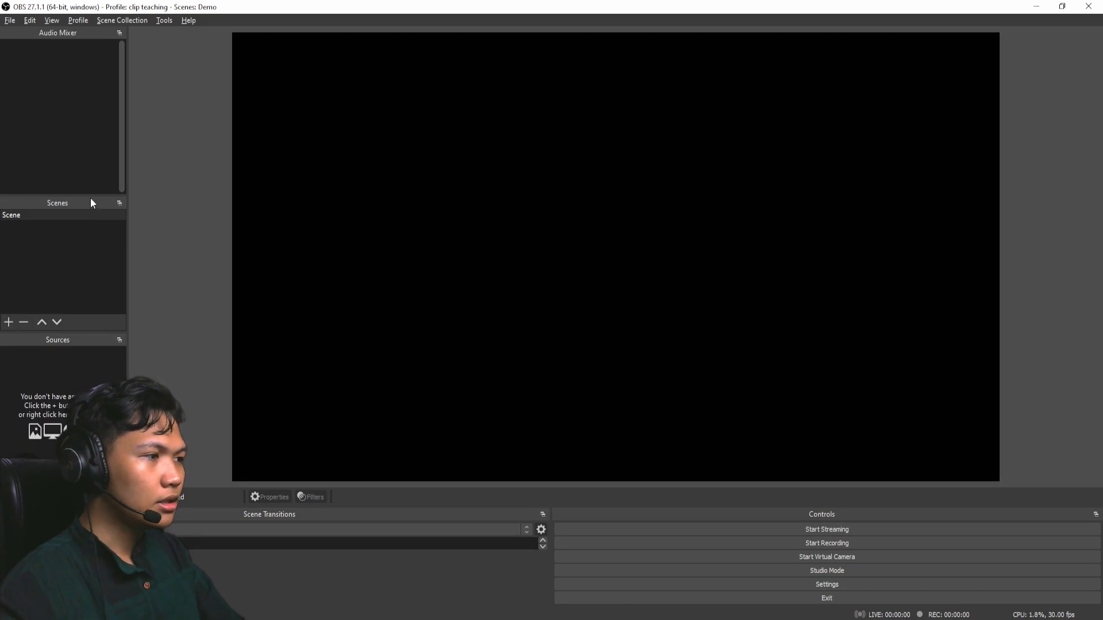
Shorten the Audio Mixer dock to give Scenes more height, and add a Display Capture source named Monitor Source to the scene.
drag(91, 196, 78, 174)
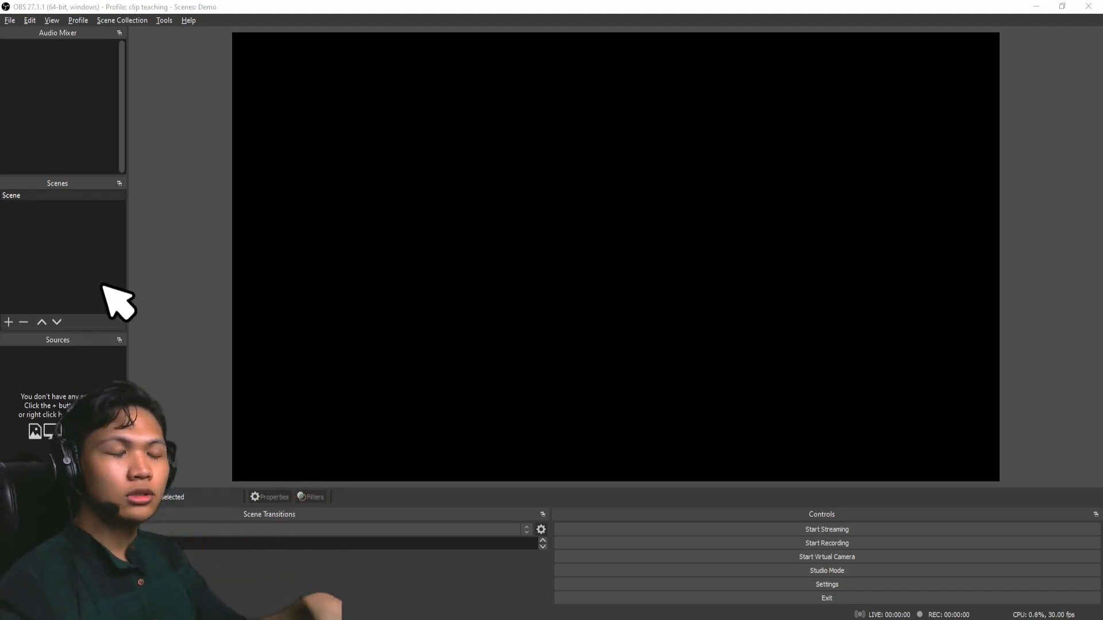
click(26, 196)
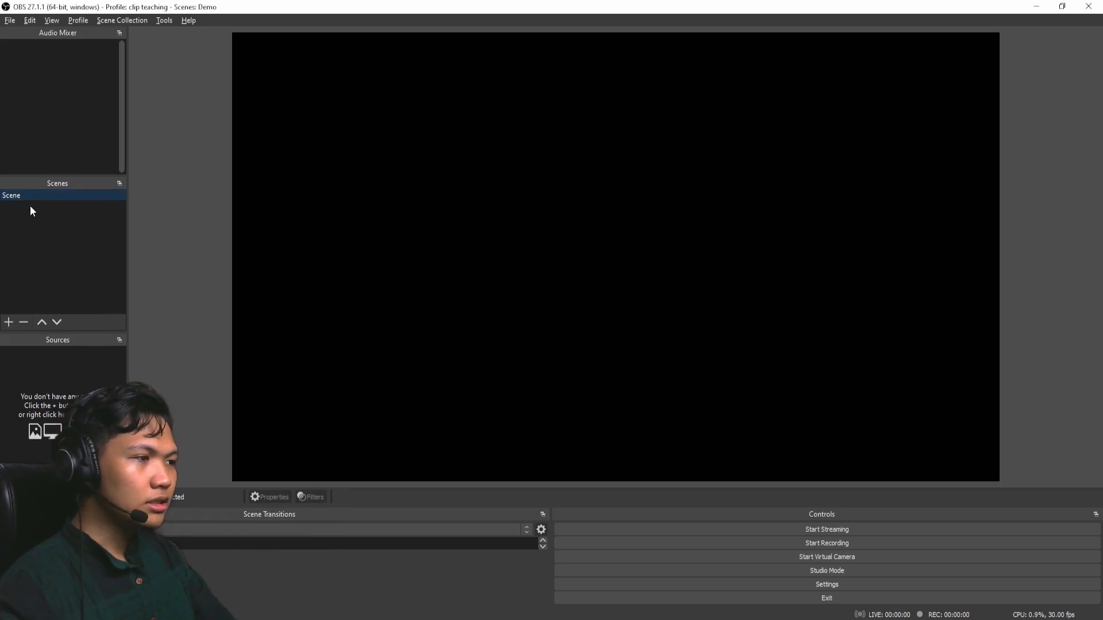
click(9, 478)
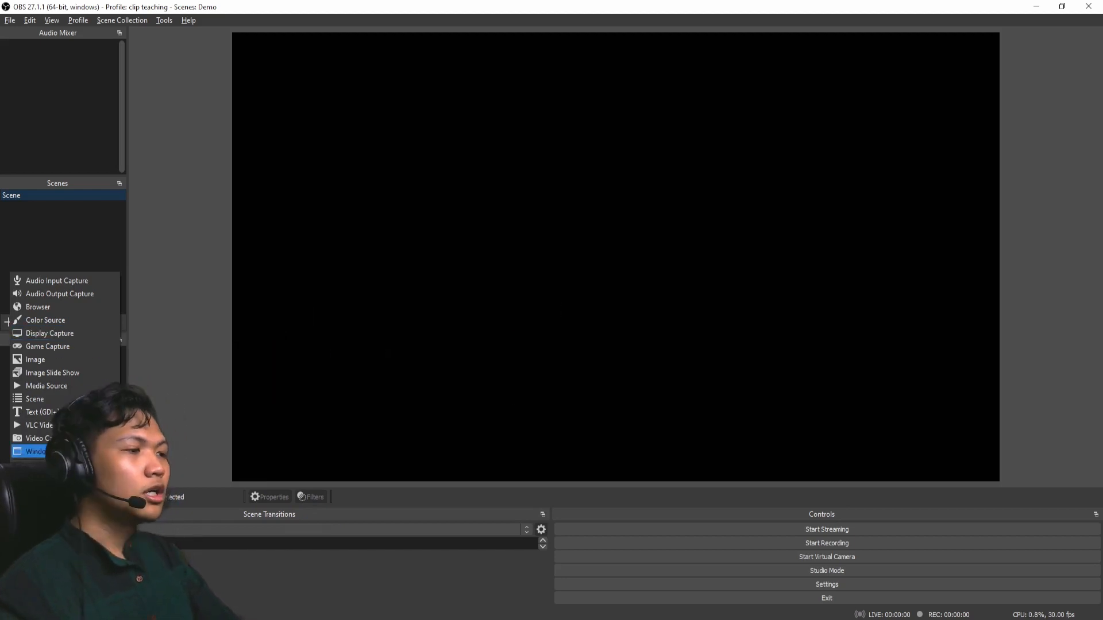
click(77, 333)
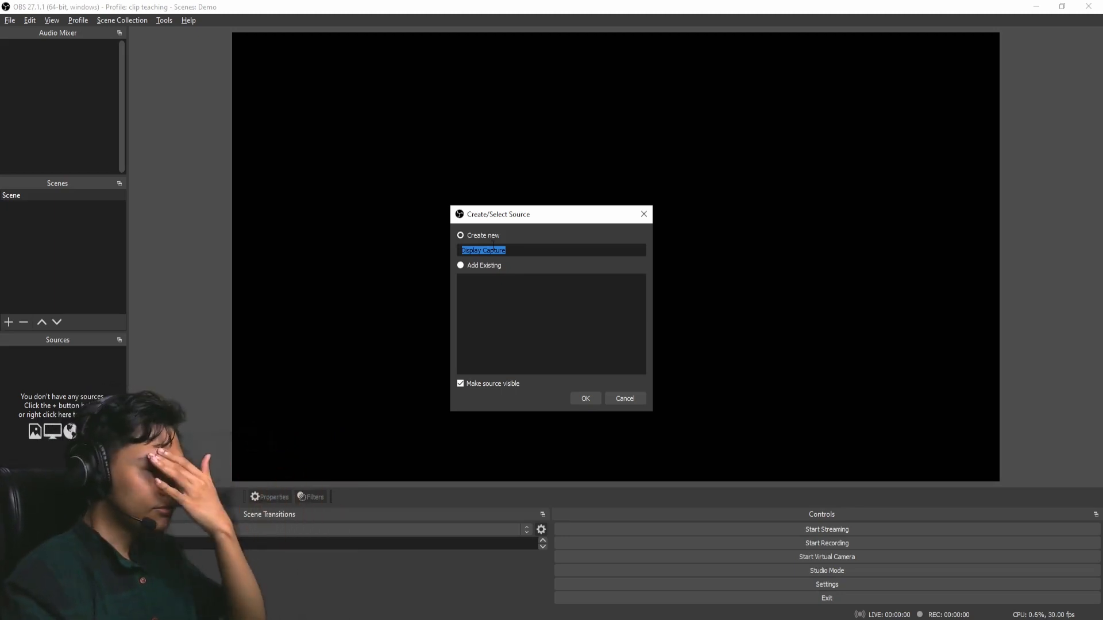
text(Mon)
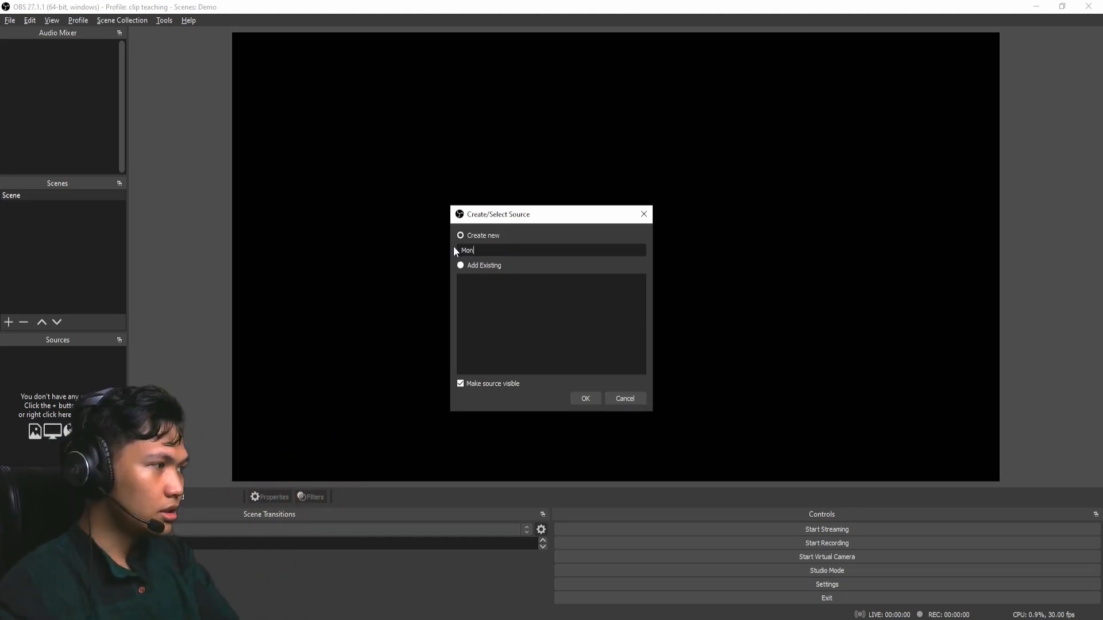
text(itor)
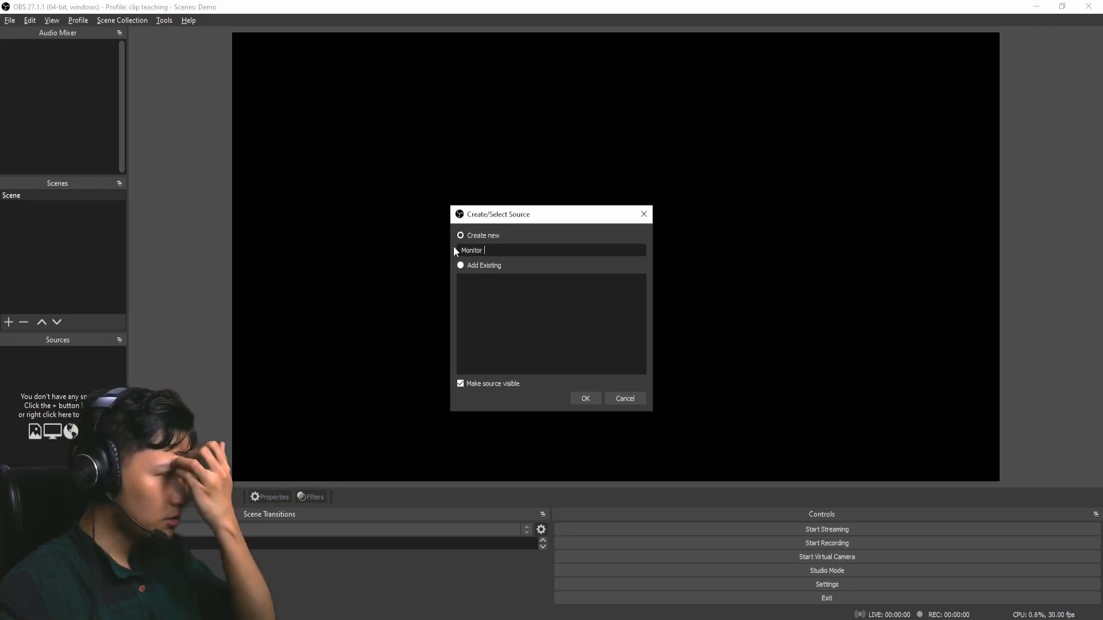
text( Source)
key(Return)
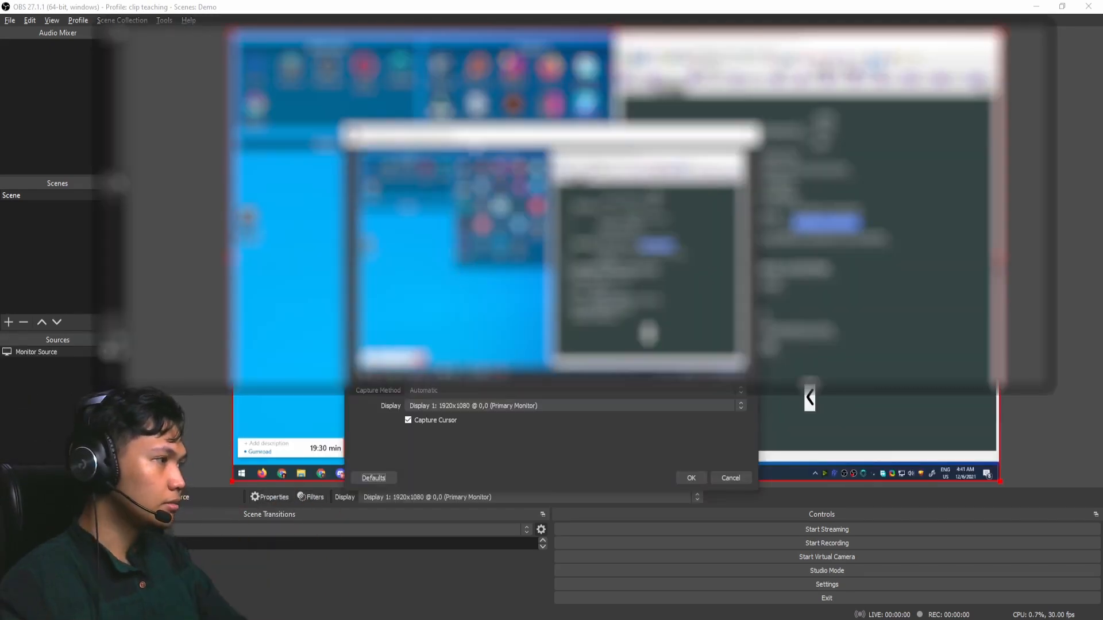
Set Monitor Source to capture Display 2: 1920x1080 @ 1920,0 and accept its properties.
drag(472, 138, 322, 97)
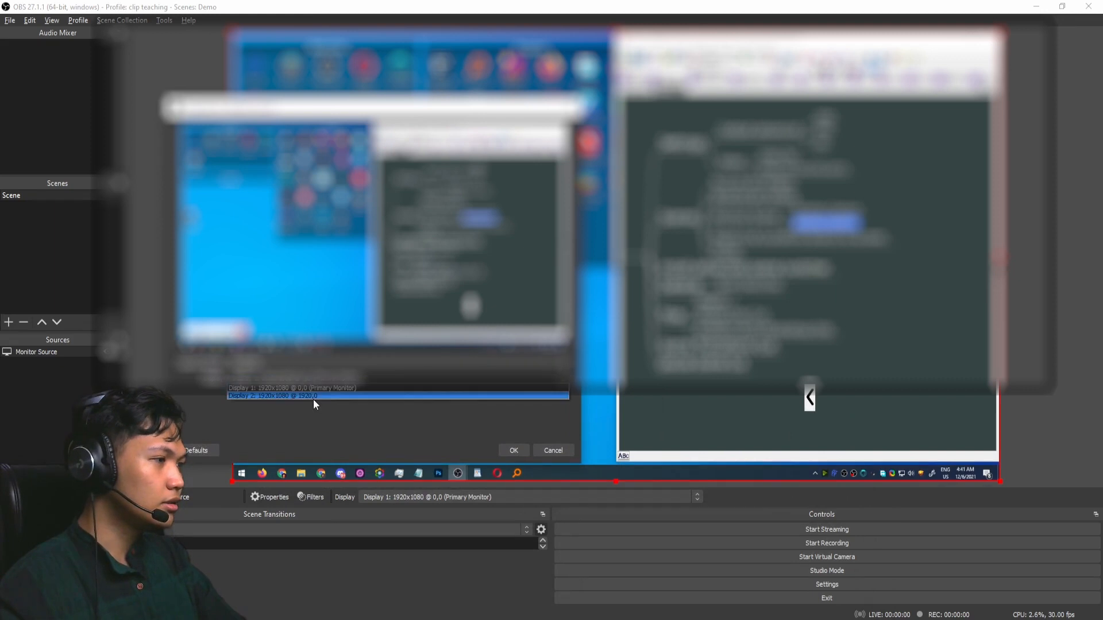
click(314, 399)
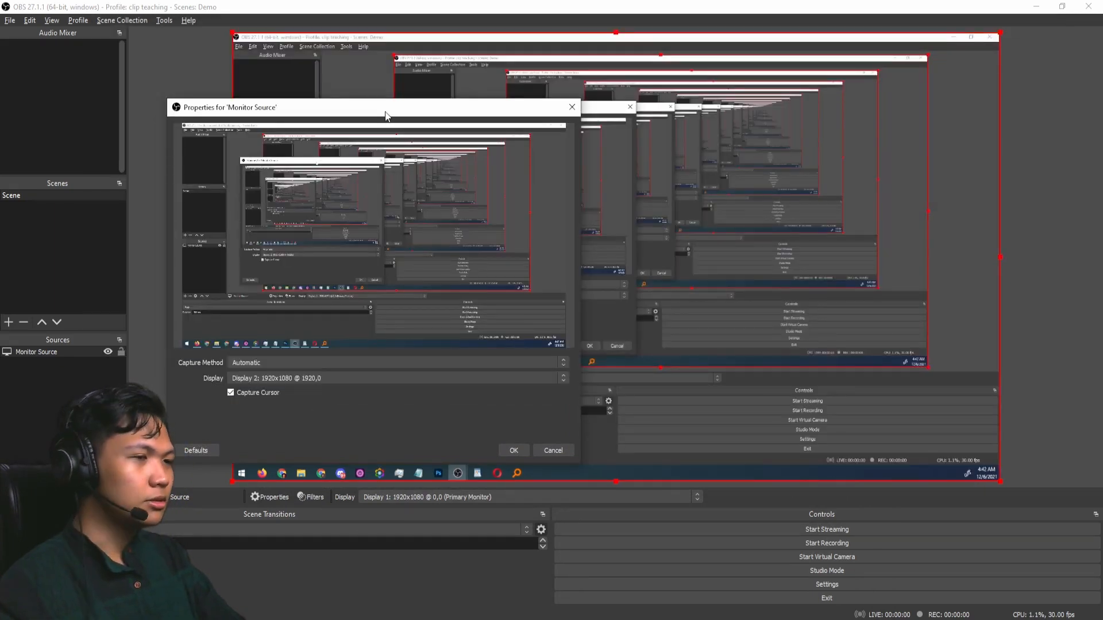
drag(385, 116, 431, 169)
click(457, 428)
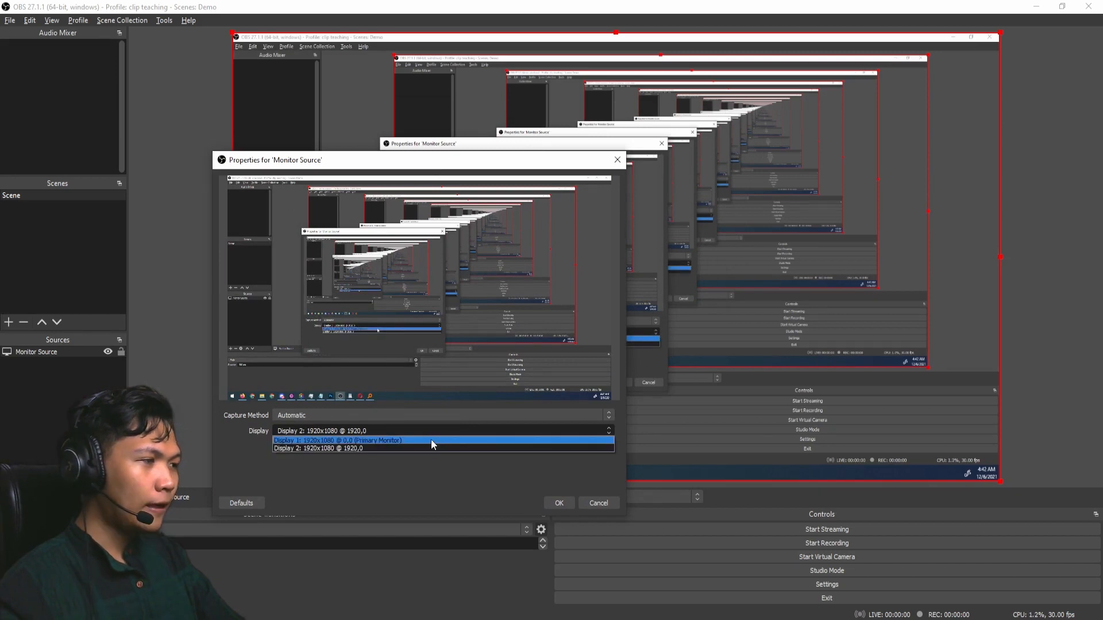
click(356, 450)
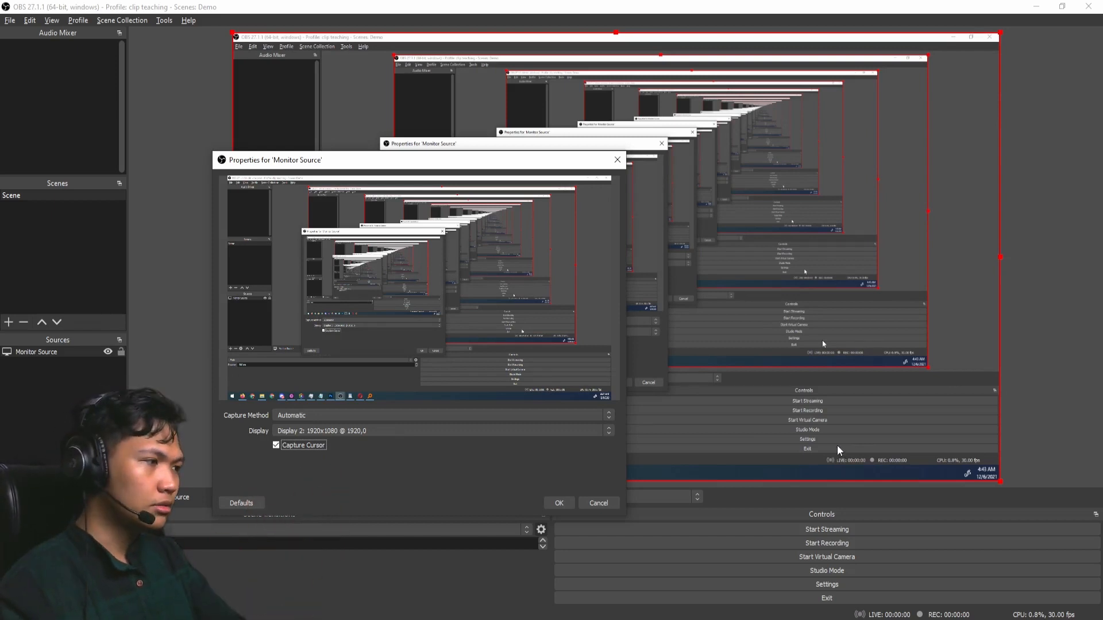
click(559, 503)
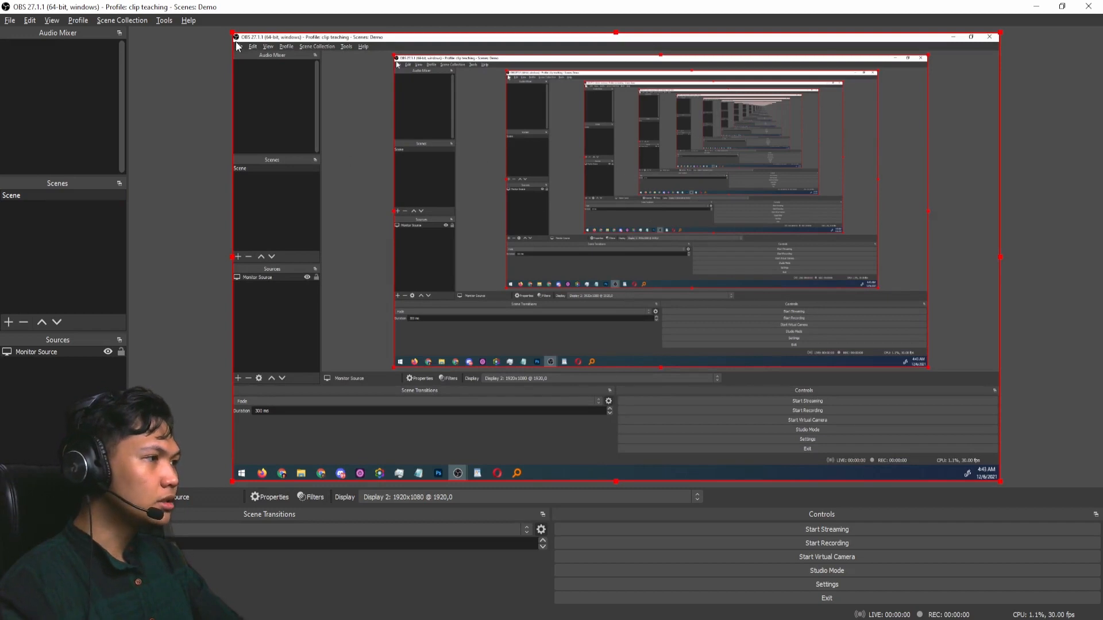
Enlarge Monitor Source beyond the canvas, and use the Fit to screen transform to bring it back within the canvas.
drag(1001, 481, 1073, 619)
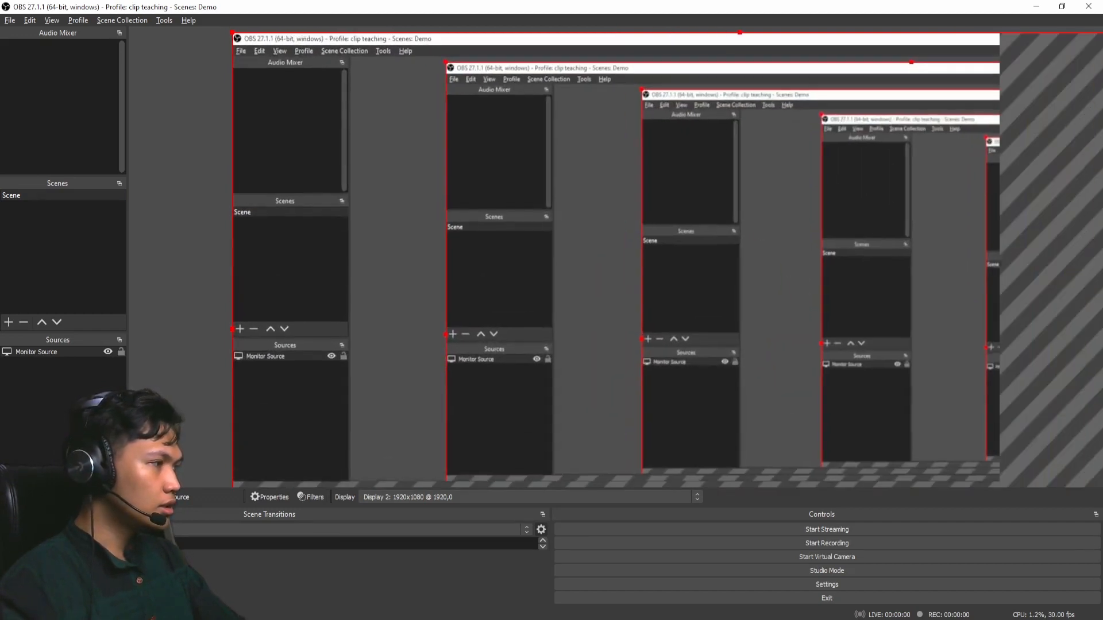
mouse_move(554, 307)
mouse_down()
mouse_move(524, 305)
mouse_move(638, 344)
mouse_move(570, 297)
mouse_up()
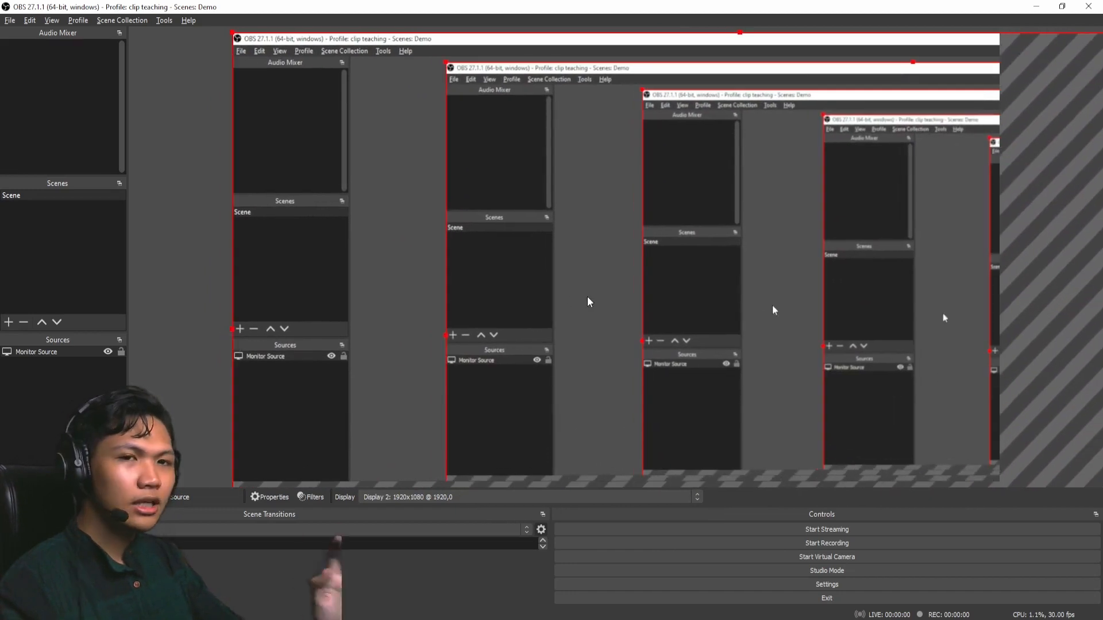
right_click(588, 297)
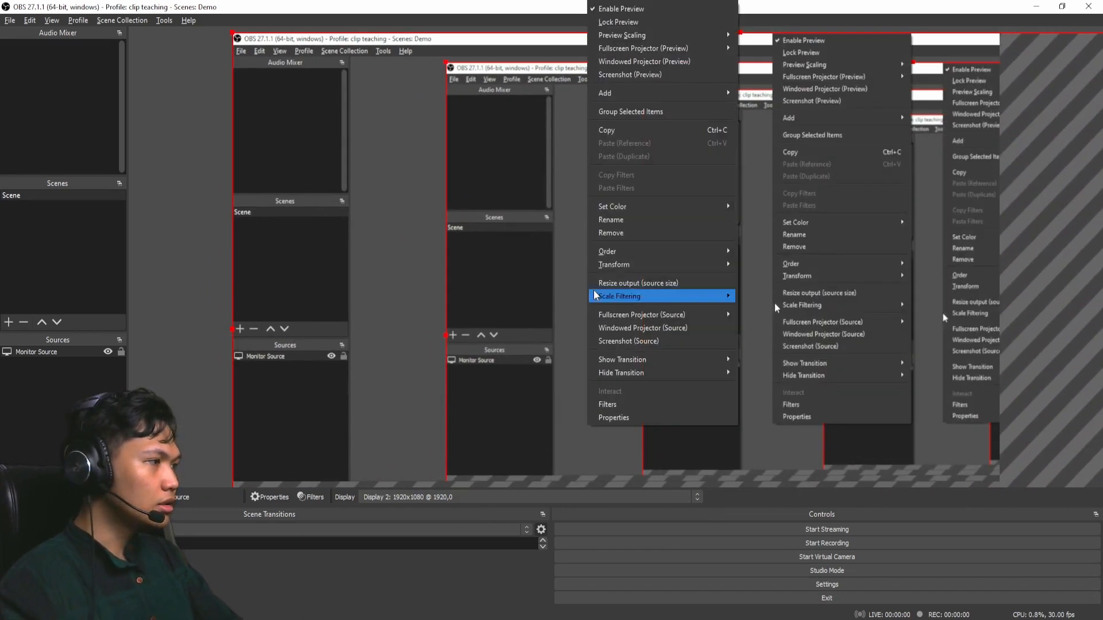
mouse_move(615, 266)
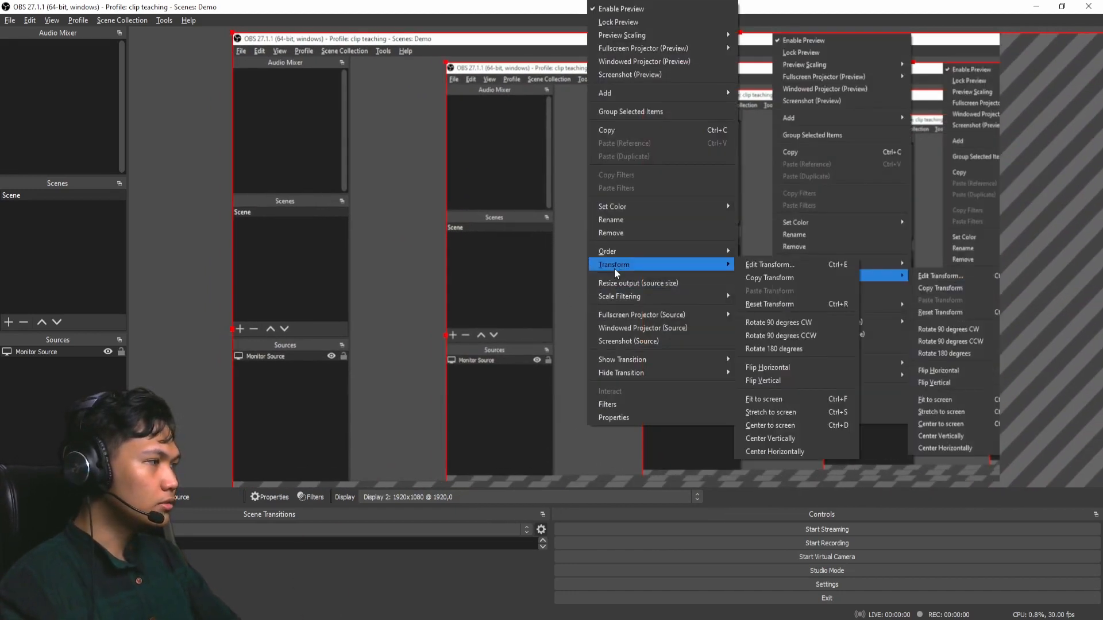
click(811, 405)
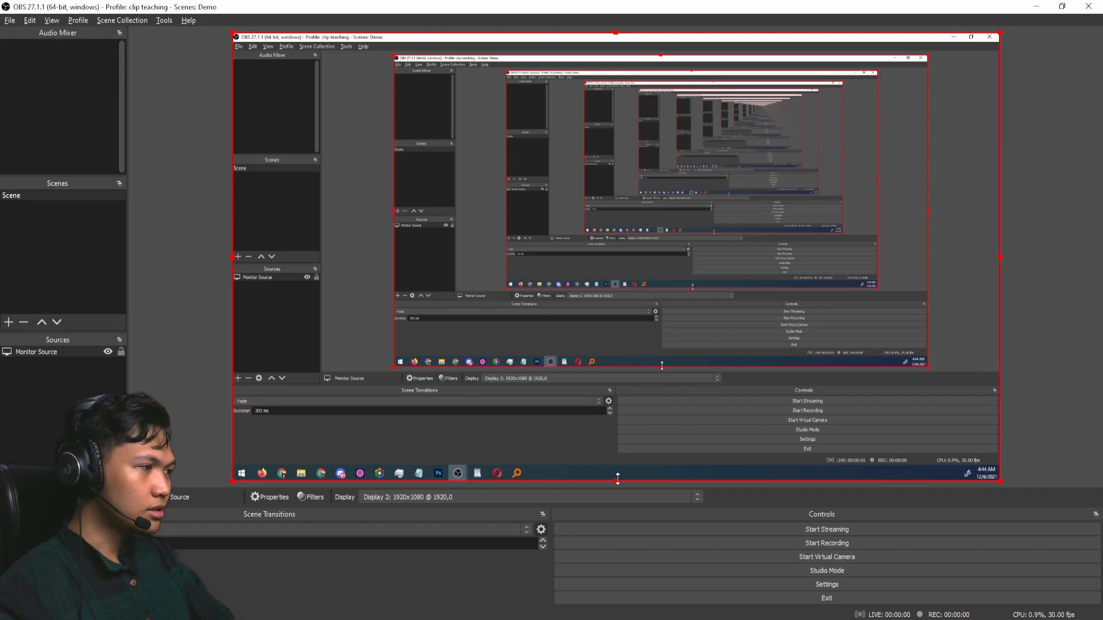
Apply the Stretch to screen transform to Monitor Source and crop the taskbar off its lower edge.
right_click(557, 426)
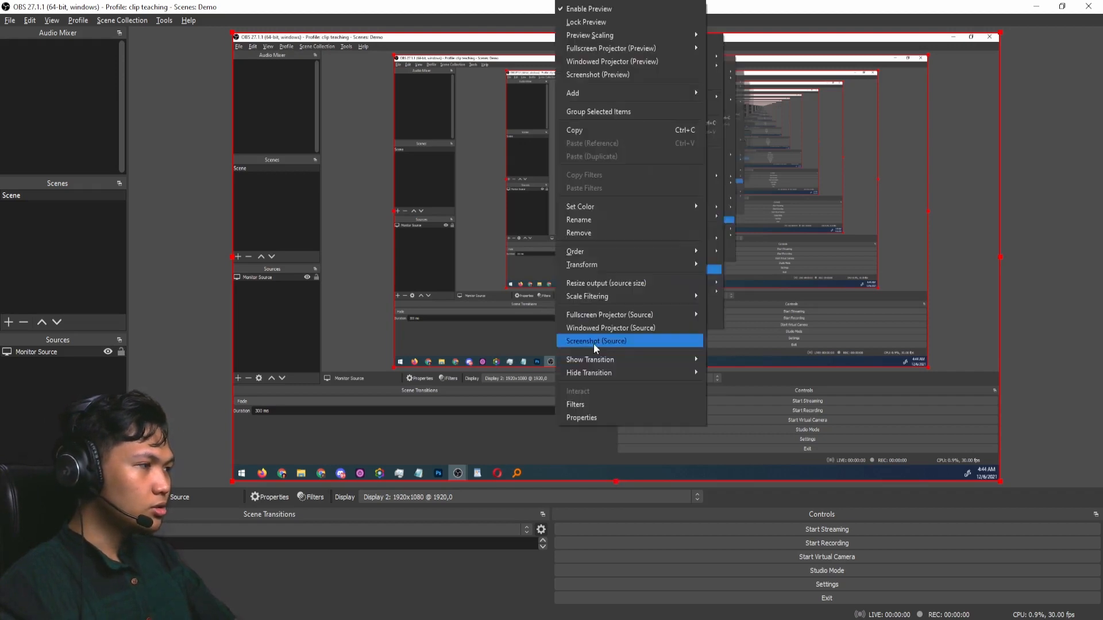
mouse_move(611, 373)
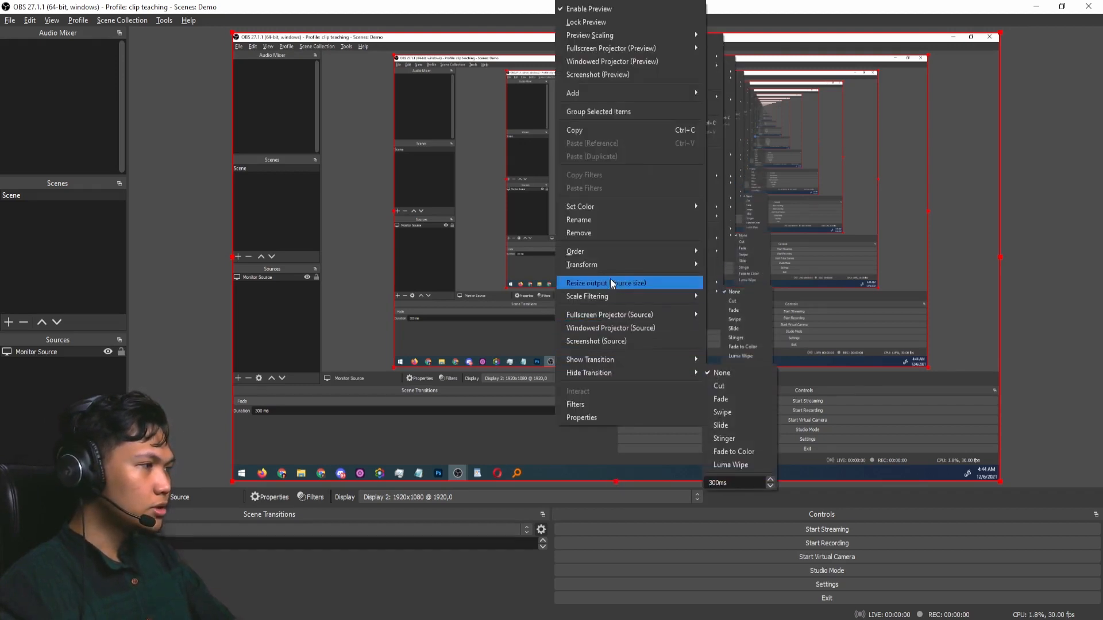
mouse_move(609, 264)
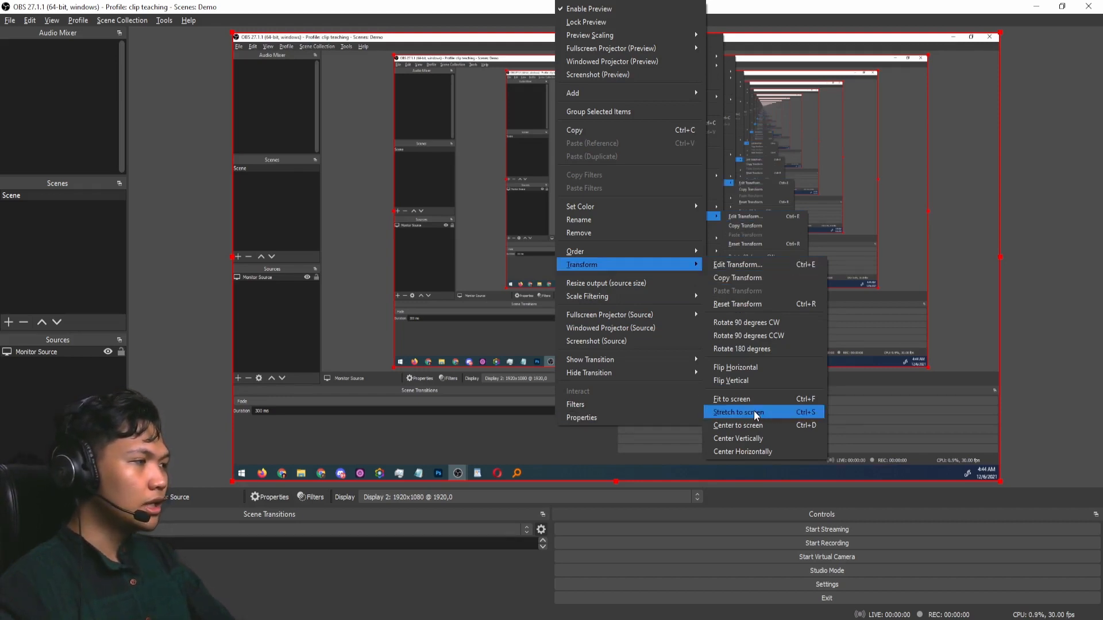
click(738, 412)
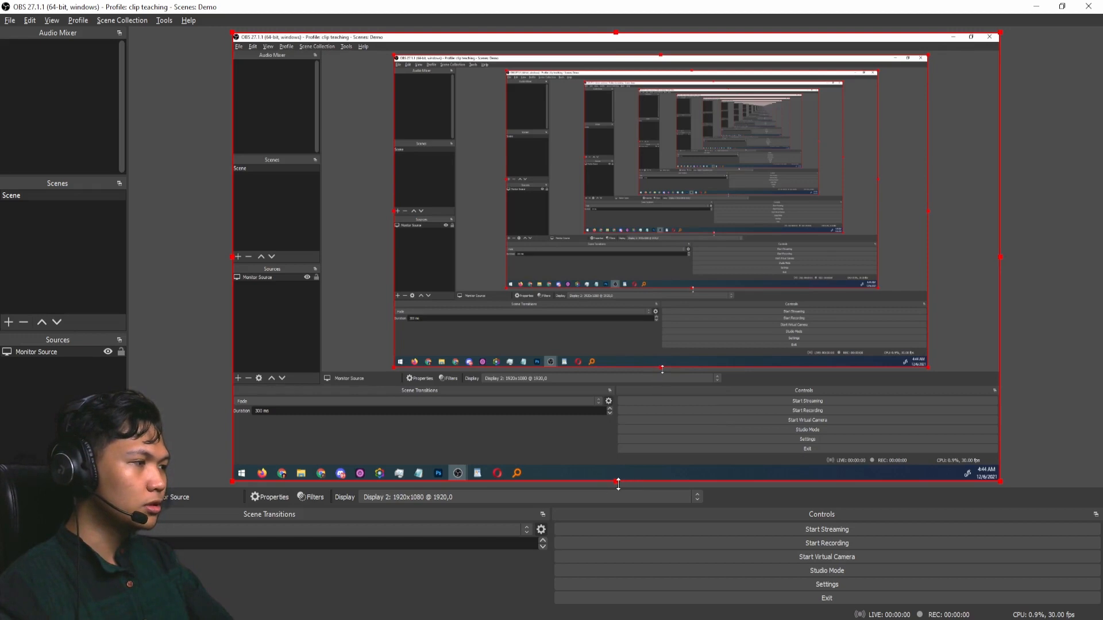
drag(618, 484, 629, 463)
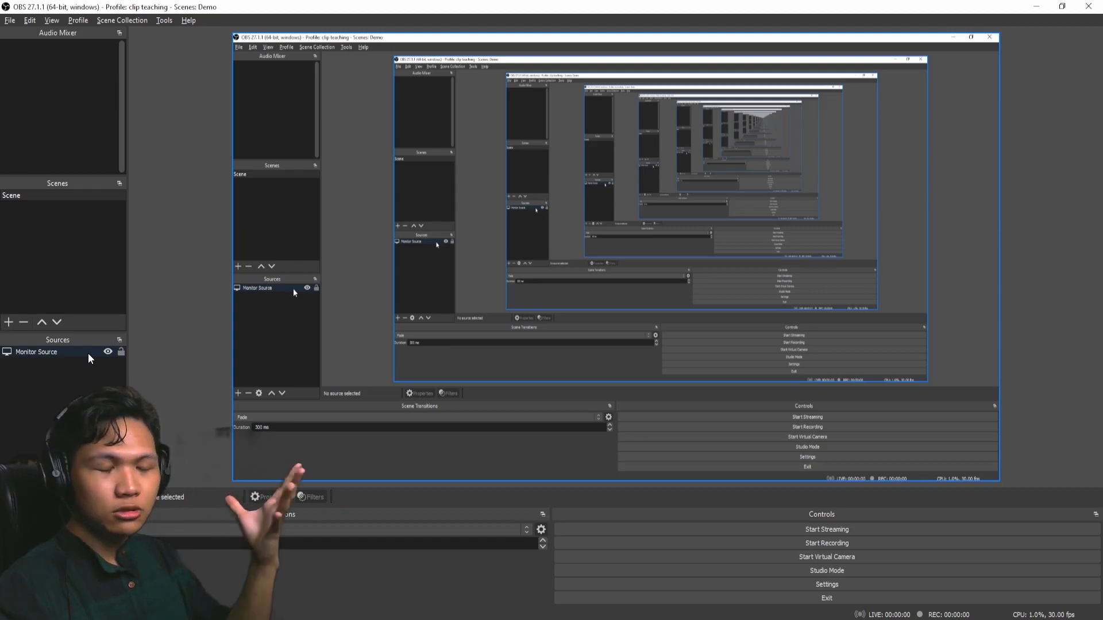
Hide Monitor Source and add a Window Capture source named PS Window to the scene.
click(105, 358)
click(9, 479)
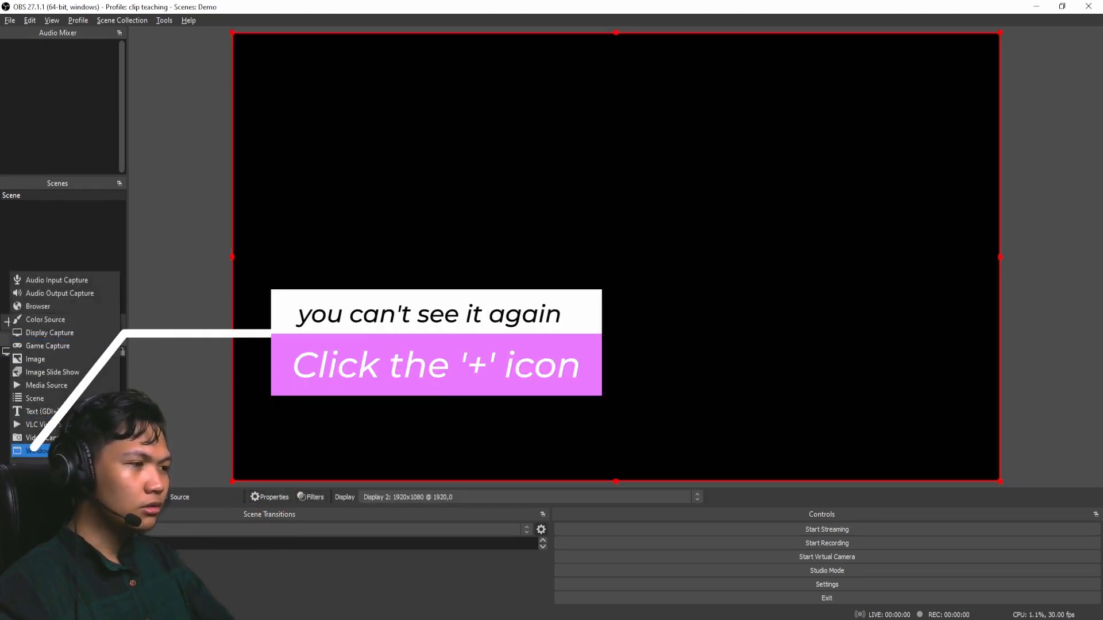
click(37, 451)
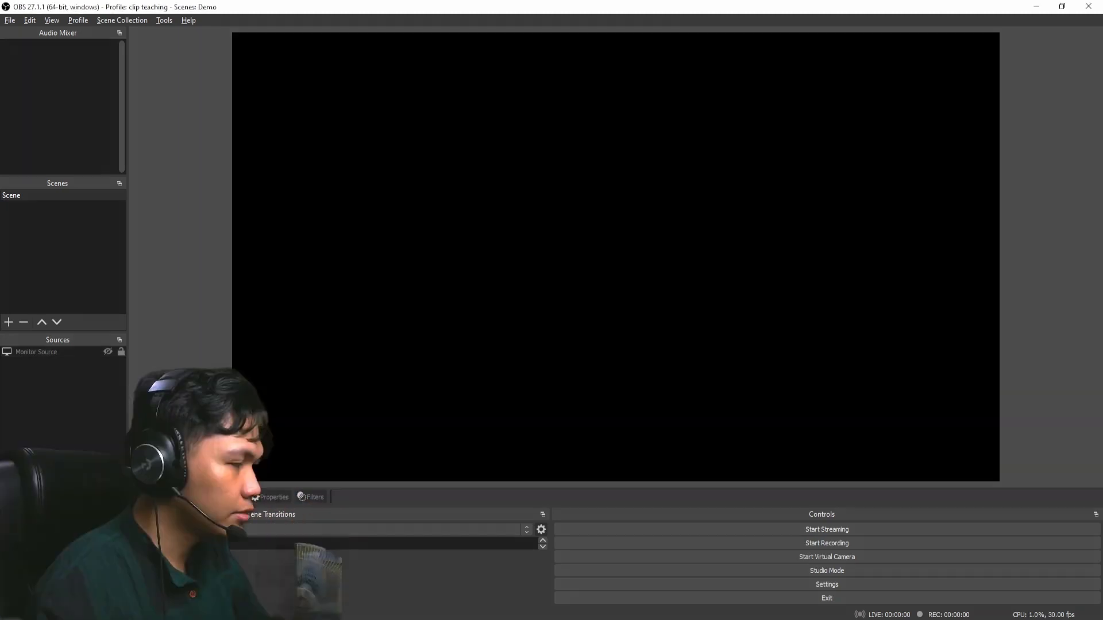
click(11, 482)
click(61, 450)
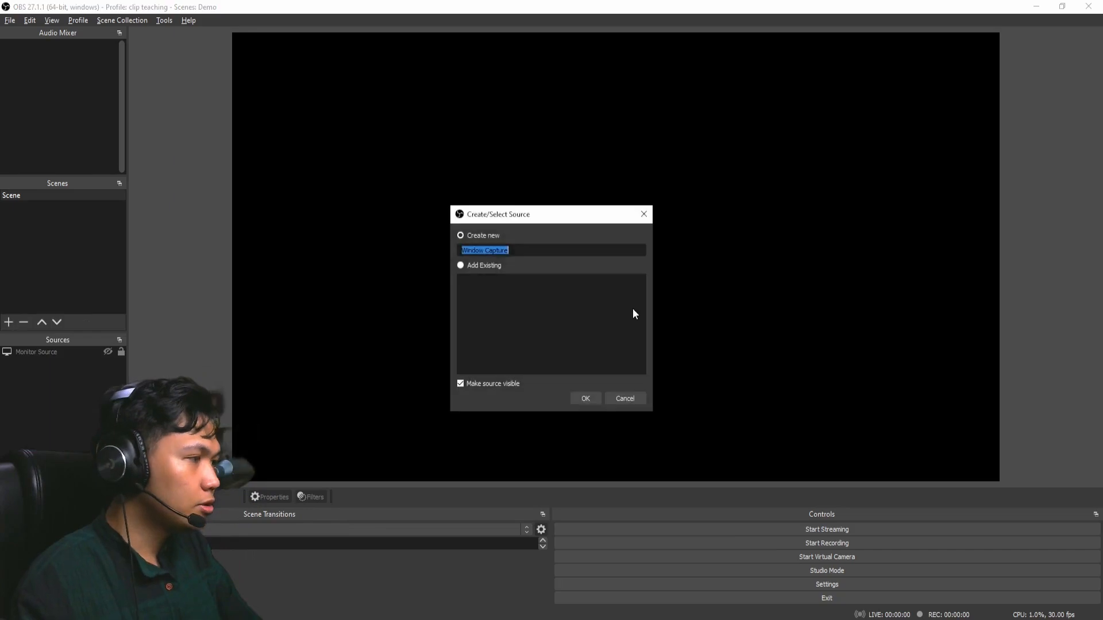
click(517, 245)
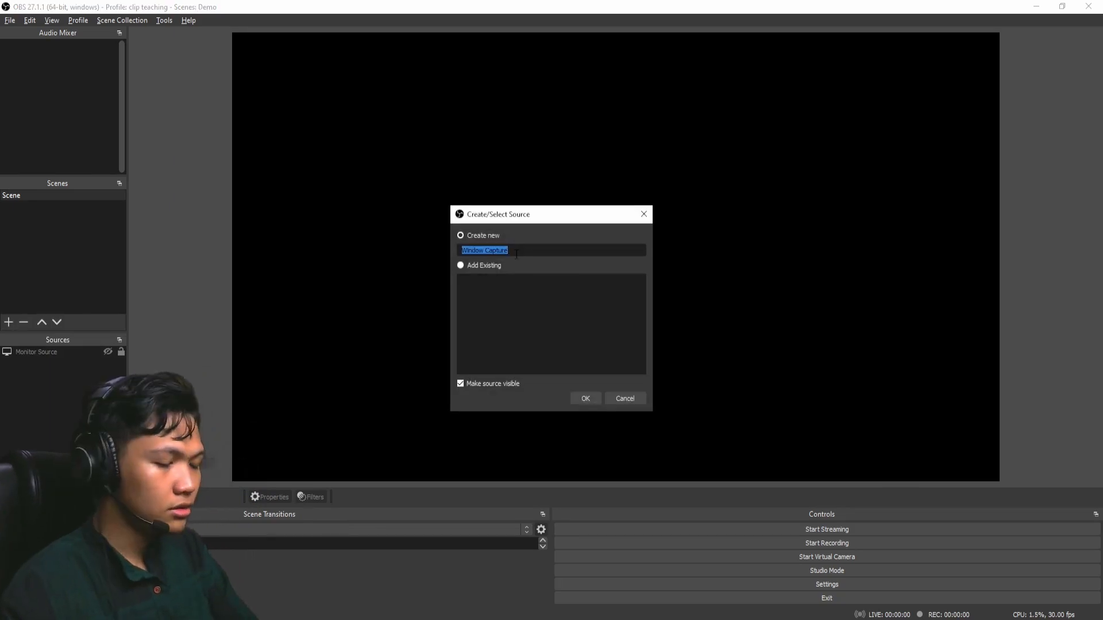
text(PS WIndow)
key(Return)
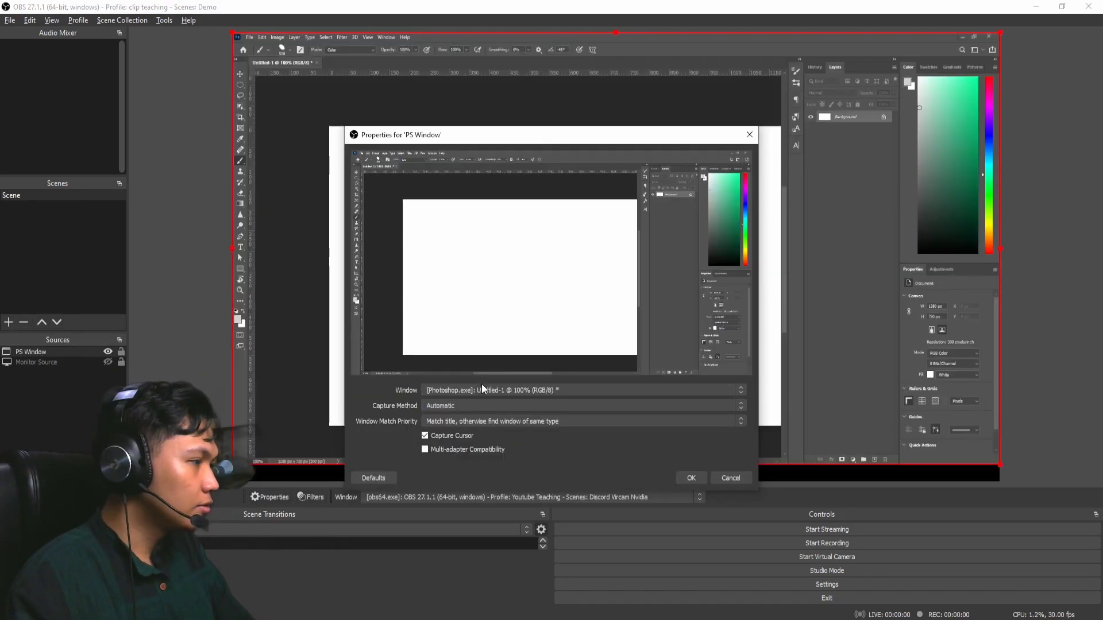
Try the OBS window as PS Window's capture target, set it to [Photoshop.exe]: Untitled-1 @ 100% (RGB/8) *, and accept the properties.
click(460, 390)
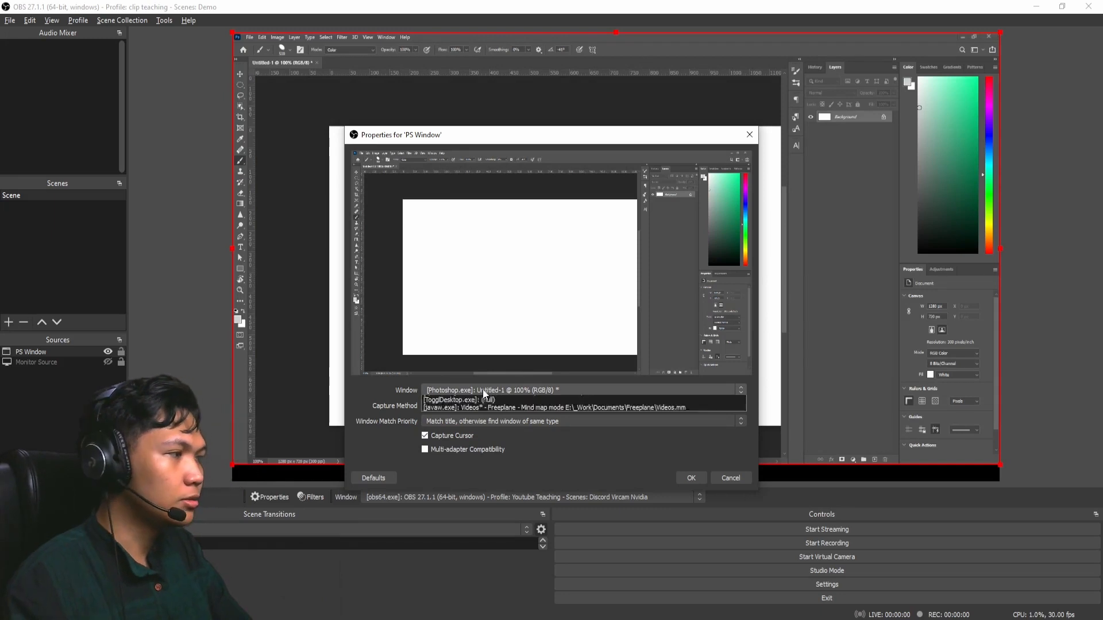
click(483, 404)
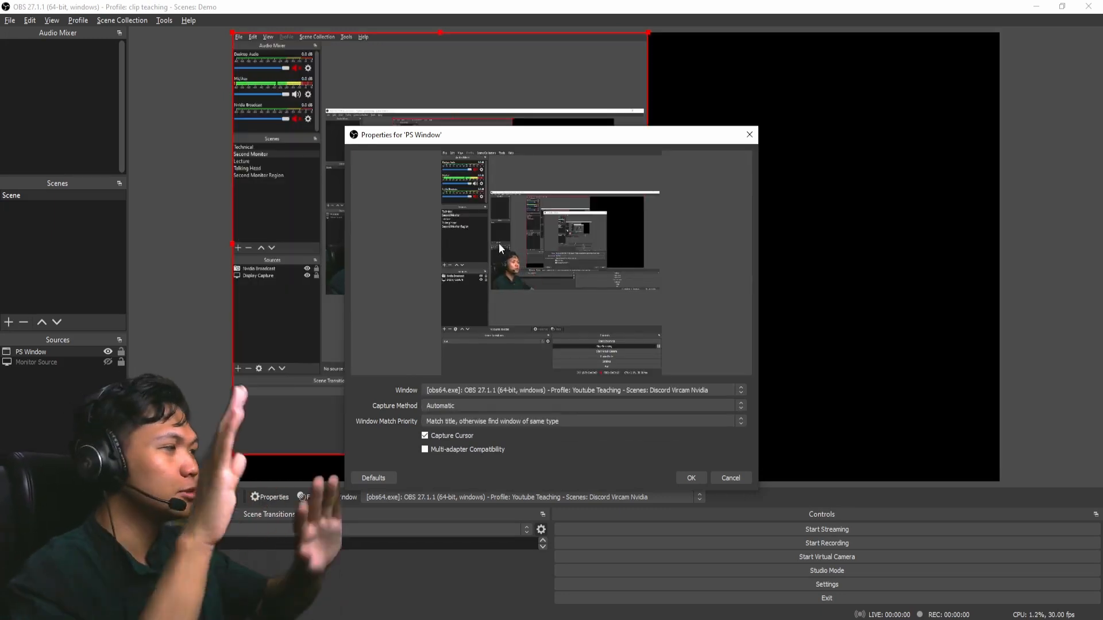
click(566, 390)
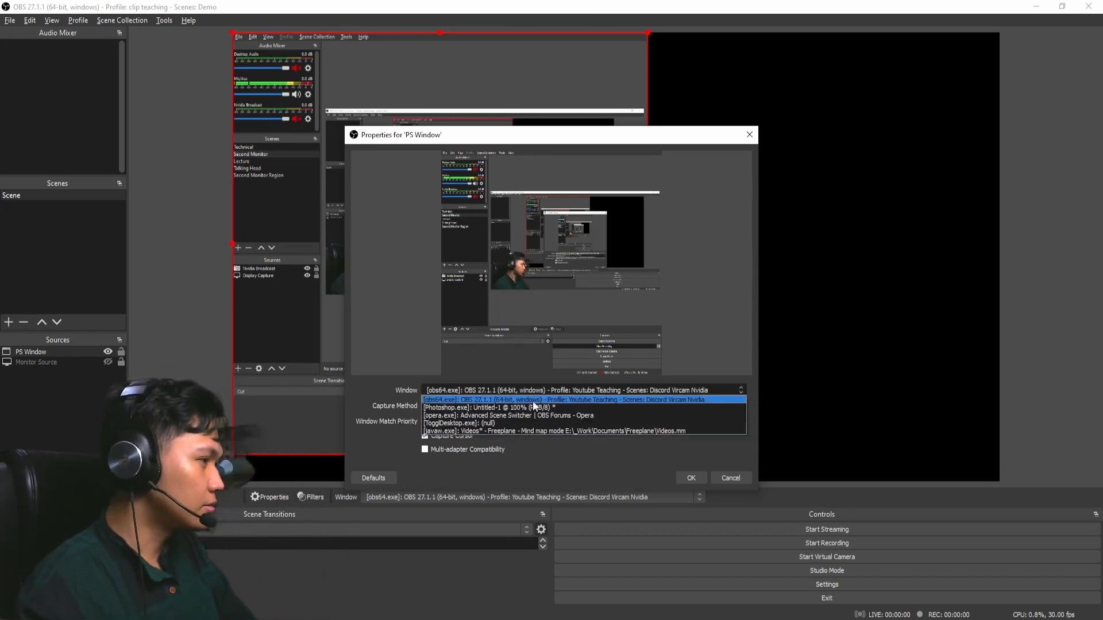
click(494, 398)
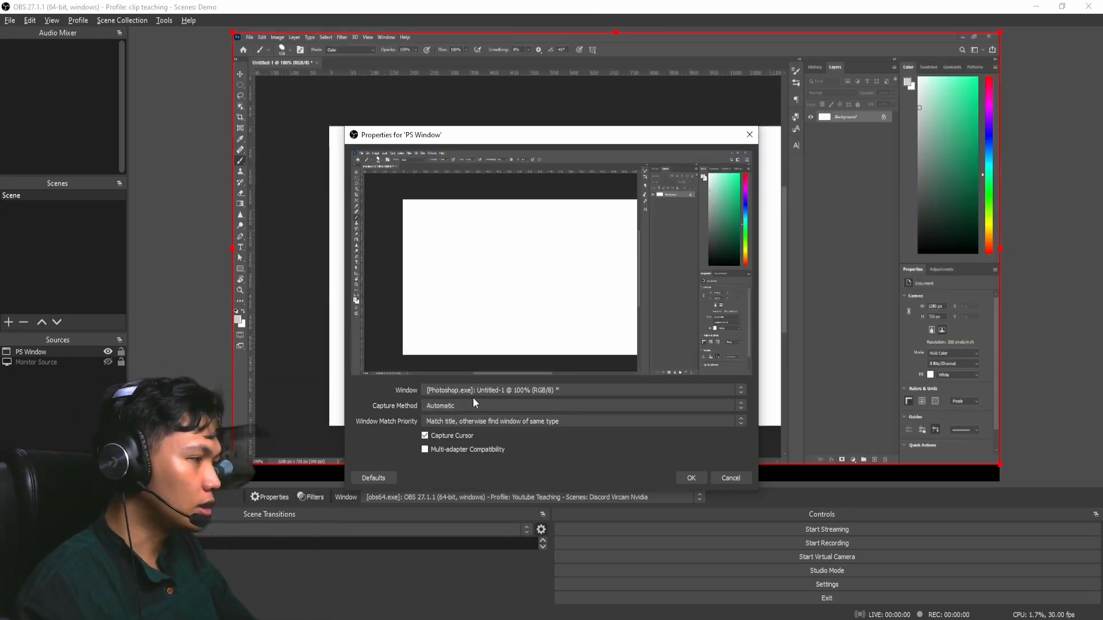
click(532, 391)
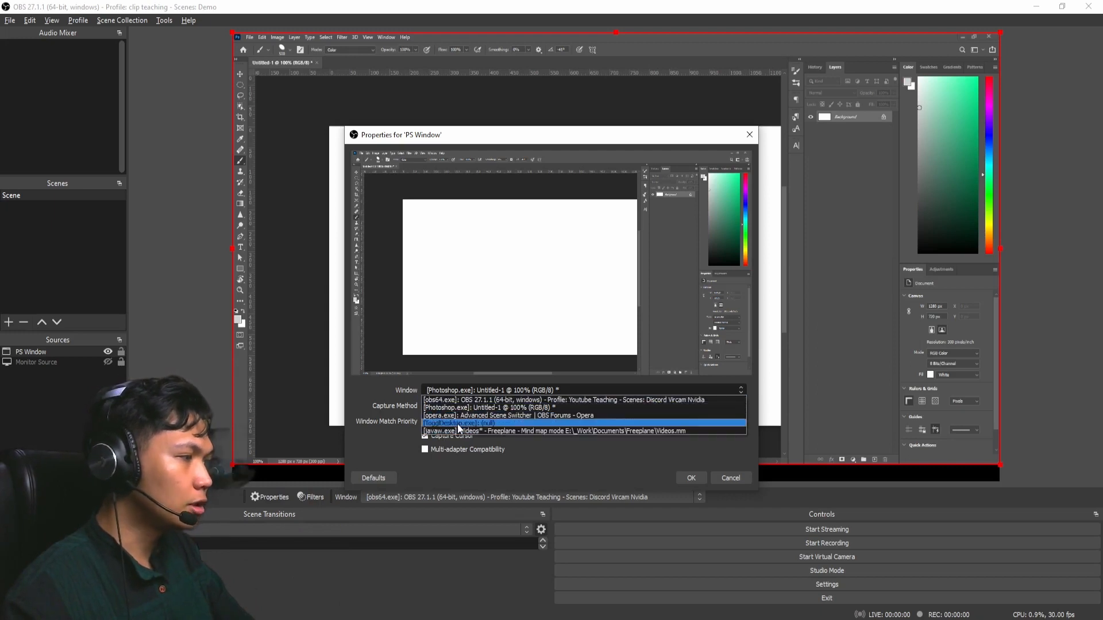
click(469, 408)
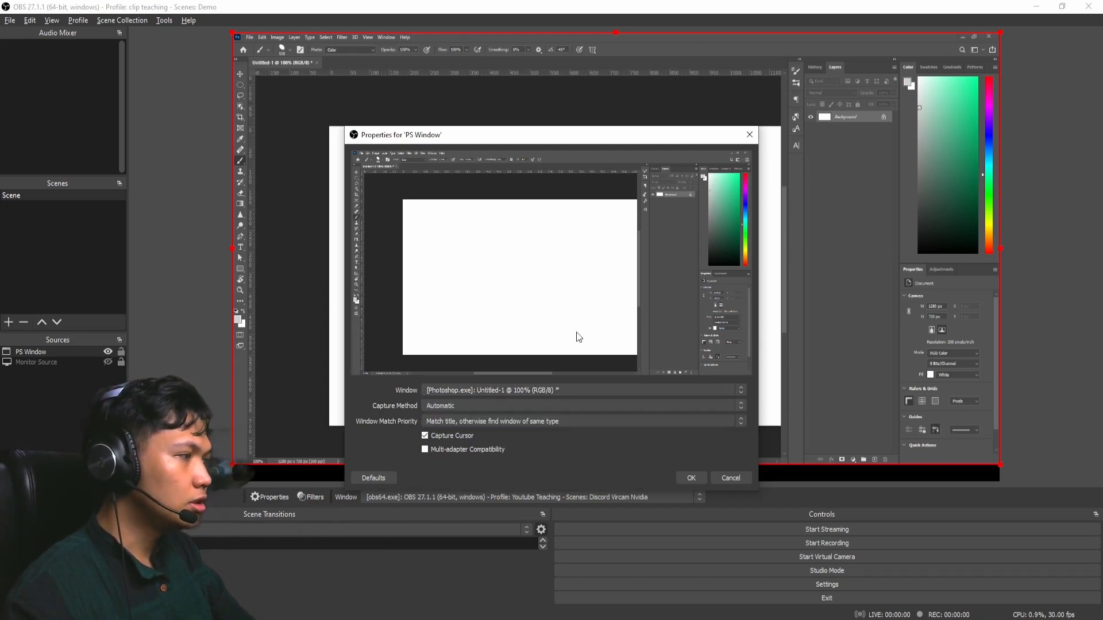
click(690, 478)
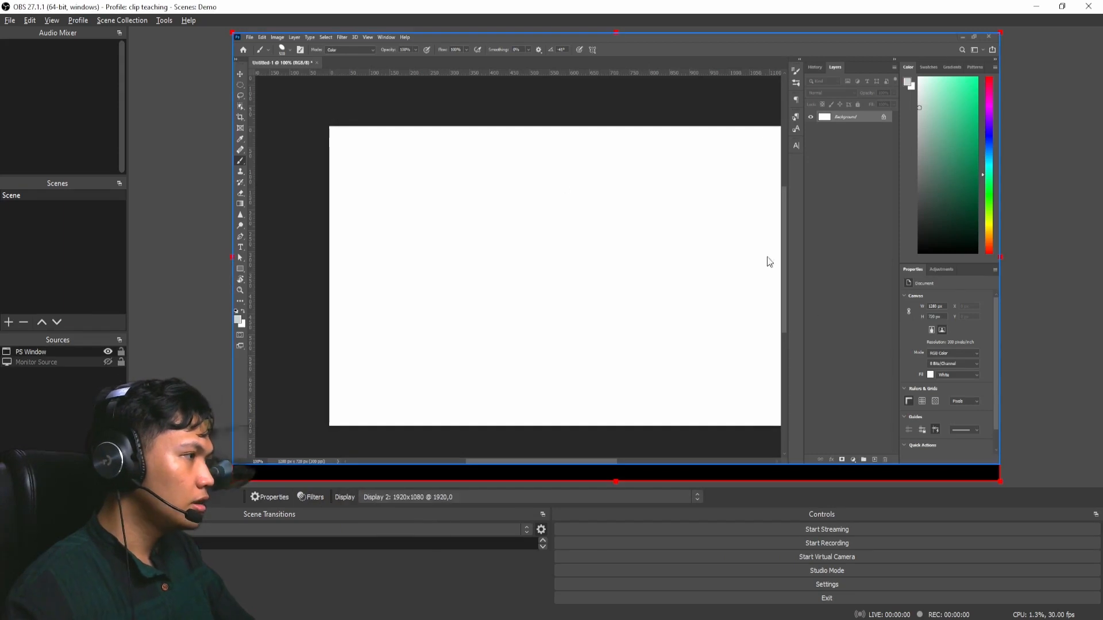
Apply the Stretch to screen transform to PS Window so it fills the canvas, and deselect the source.
click(591, 233)
right_click(586, 289)
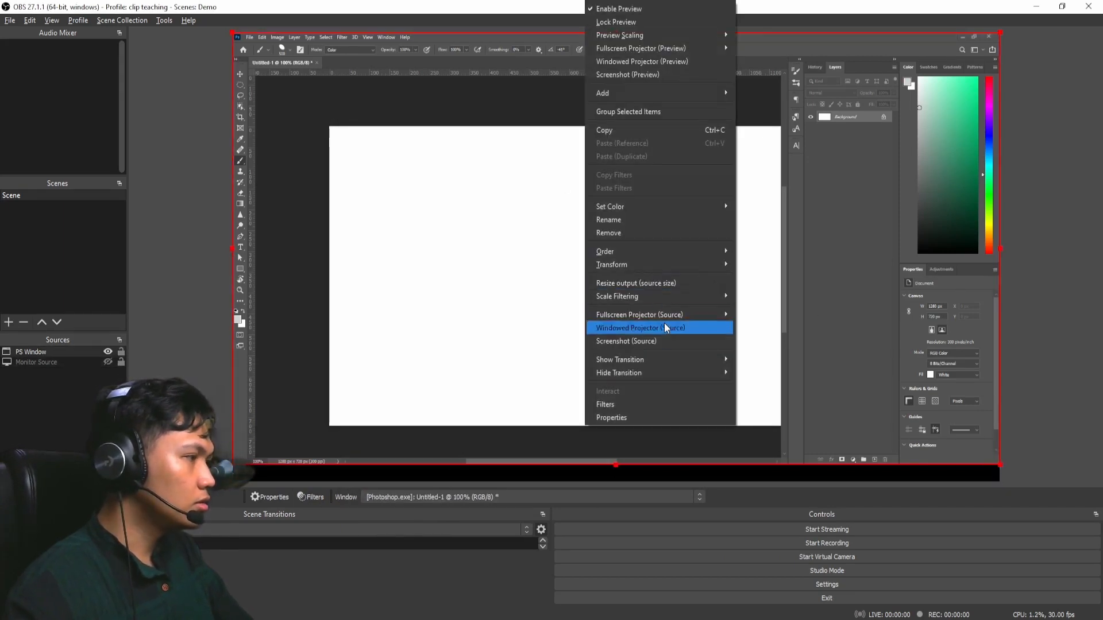
mouse_move(663, 266)
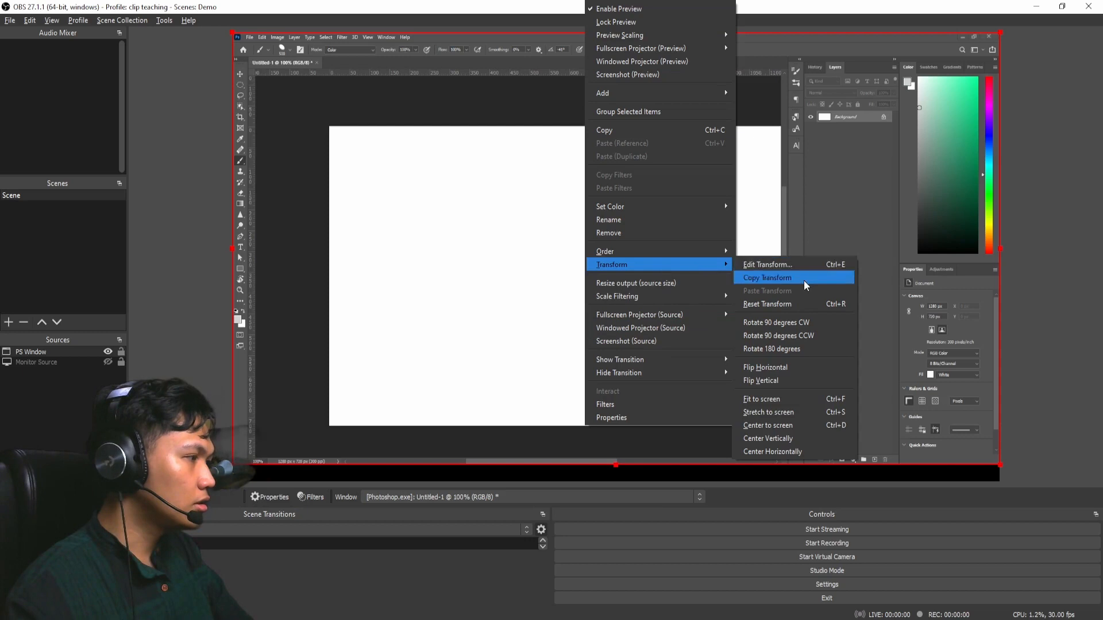
click(815, 412)
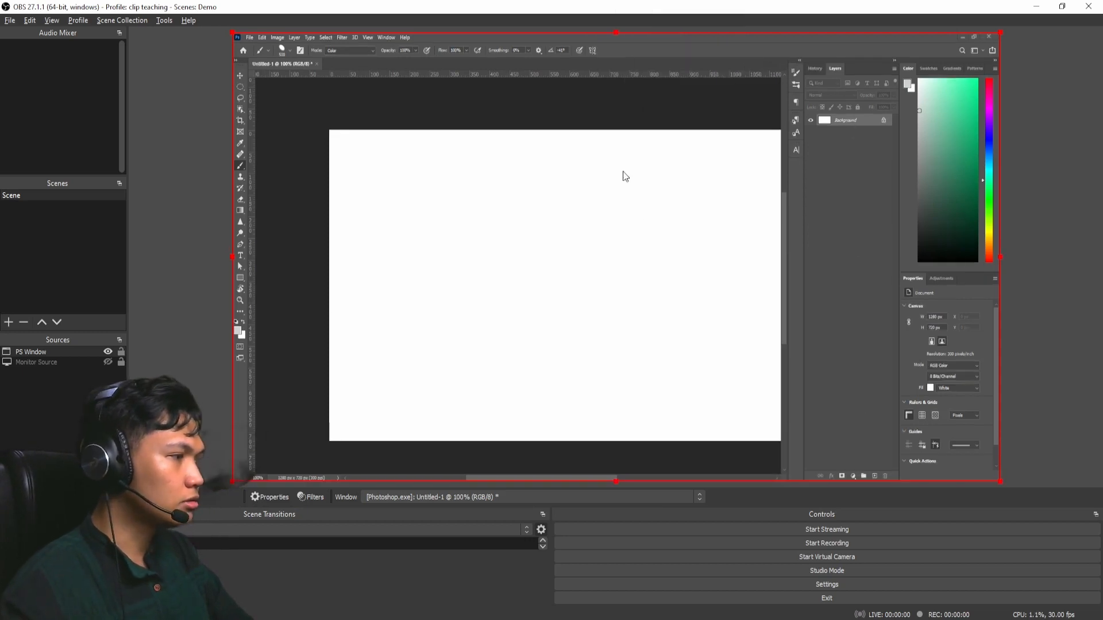
click(1034, 335)
Snap OBS to half the screen beside Photoshop, and briefly open Photoshop's brush picker to check it against the window capture.
key(super+Left)
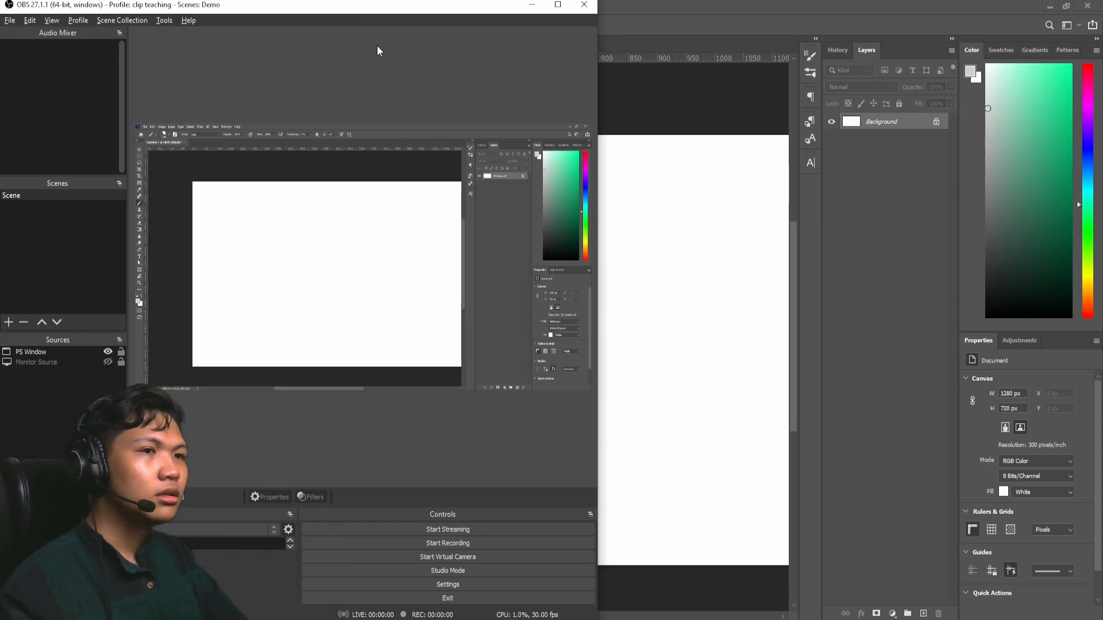
click(862, 387)
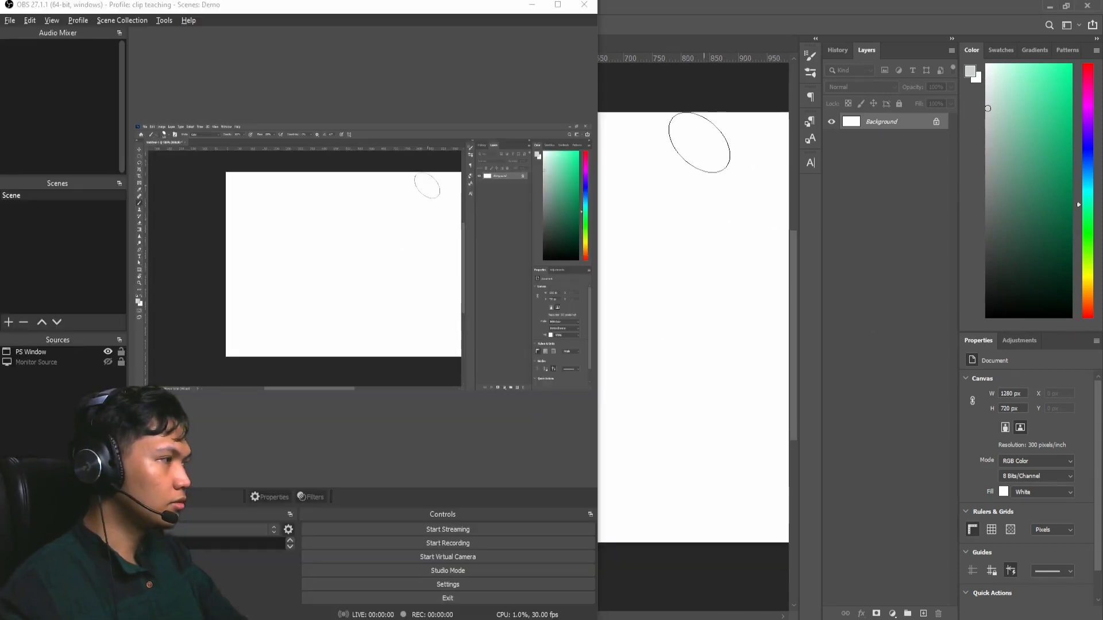
right_click(692, 142)
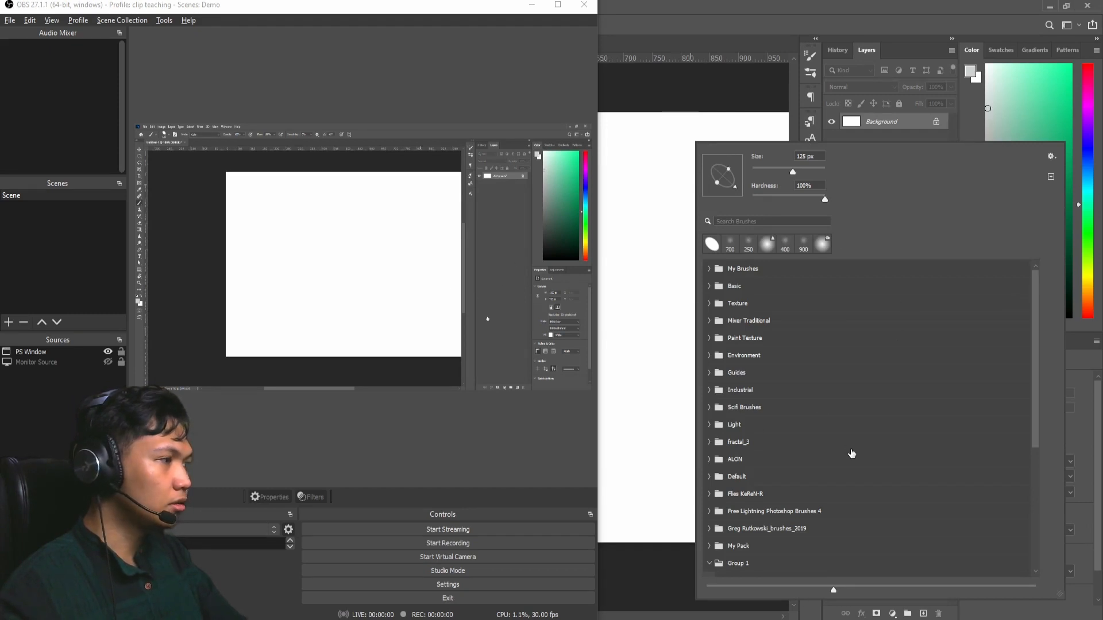
click(770, 48)
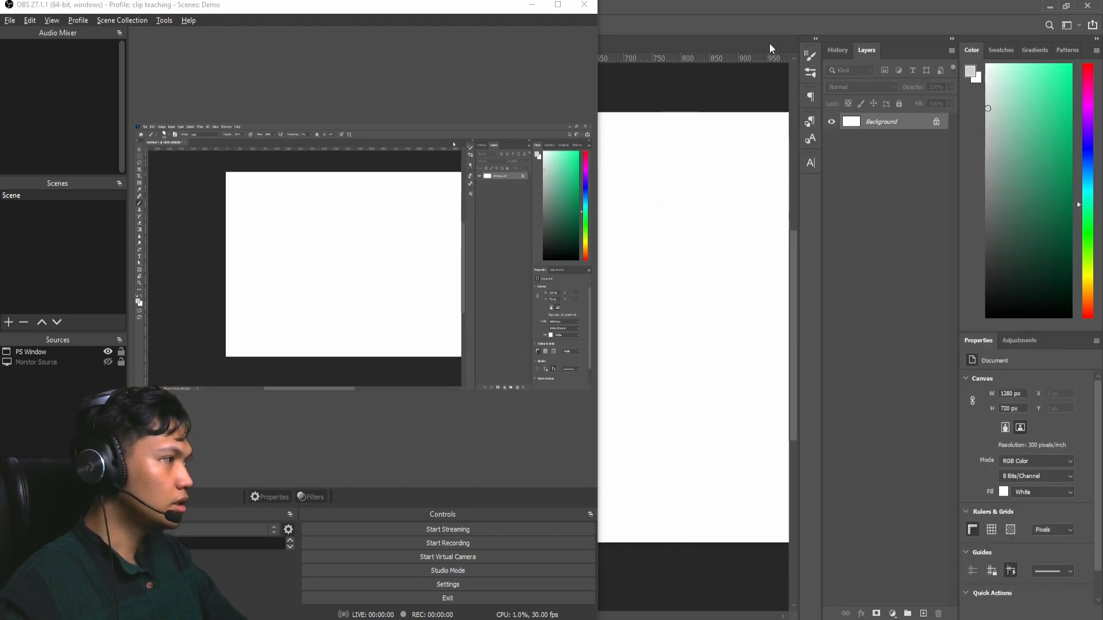
Add a layer above Background in Photoshop, open its Layer Style dialog, and reposition the dialog to compare with the capture preview.
double_click(901, 123)
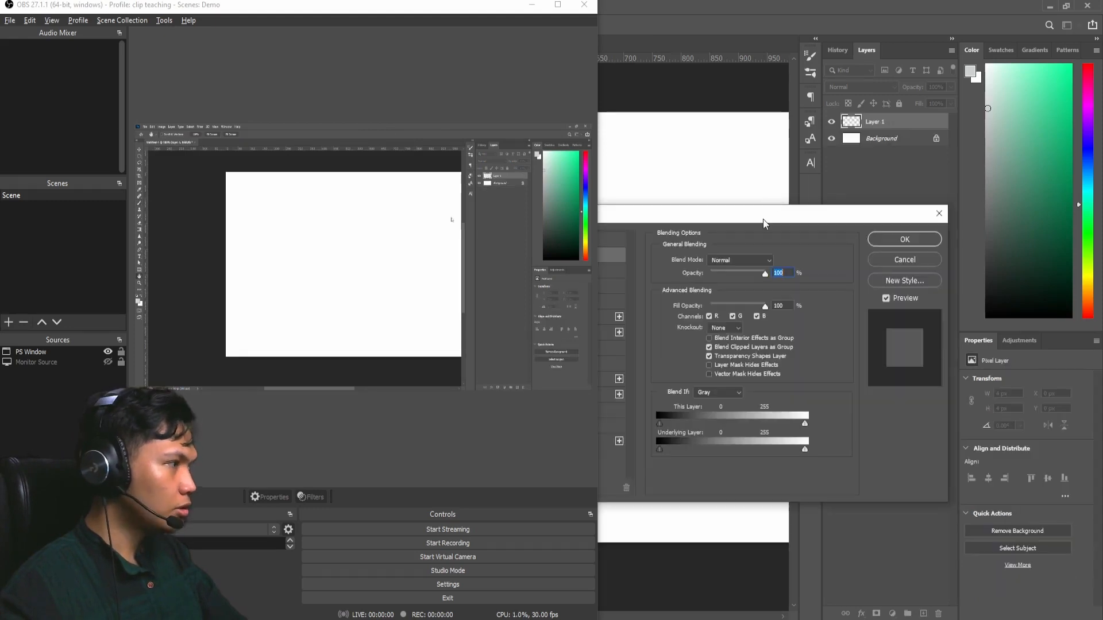
drag(764, 221, 812, 212)
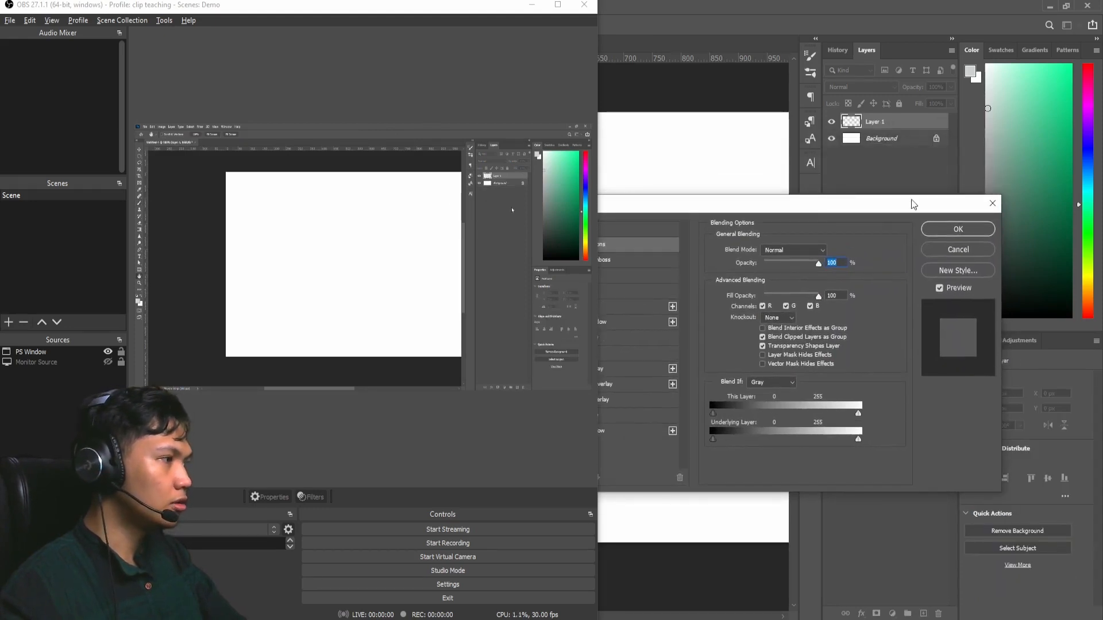
drag(919, 208, 994, 176)
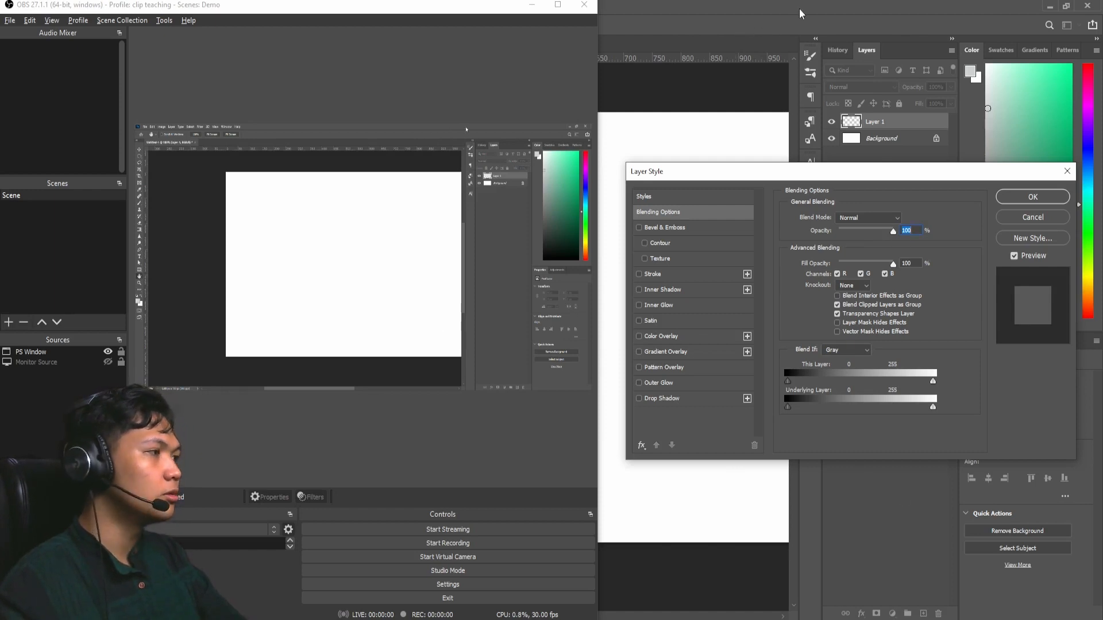
mouse_move(675, 178)
mouse_down()
mouse_move(641, 204)
mouse_move(679, 206)
mouse_move(680, 191)
mouse_up()
Bring OBS back to the front, move the Layer Style dialog around to recheck the capture preview, and cancel the dialog.
click(356, 614)
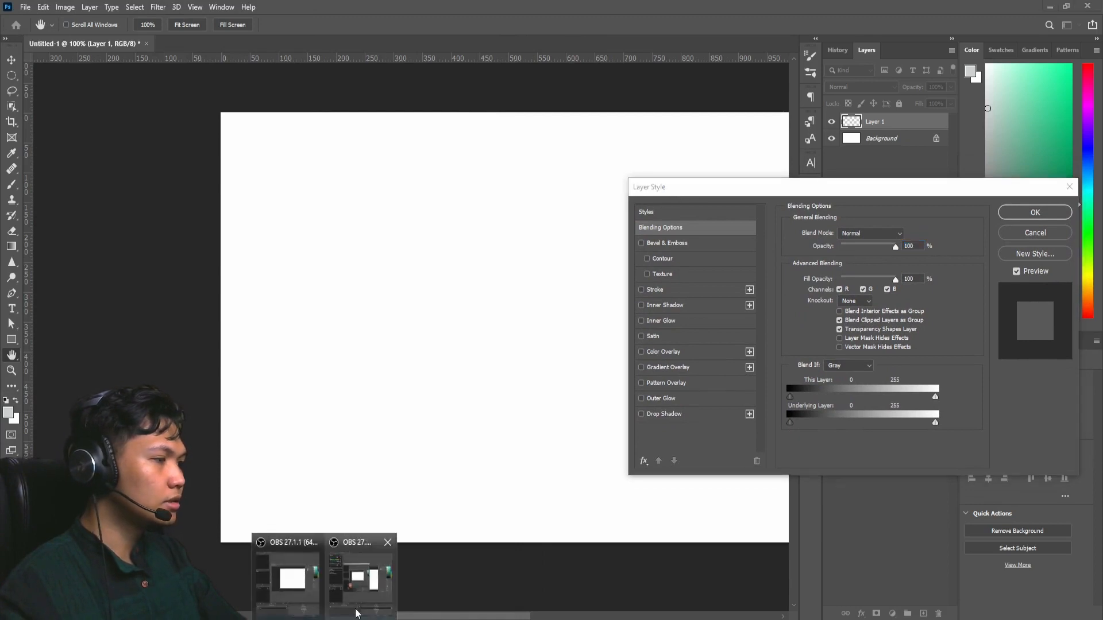
click(345, 595)
drag(762, 190, 750, 189)
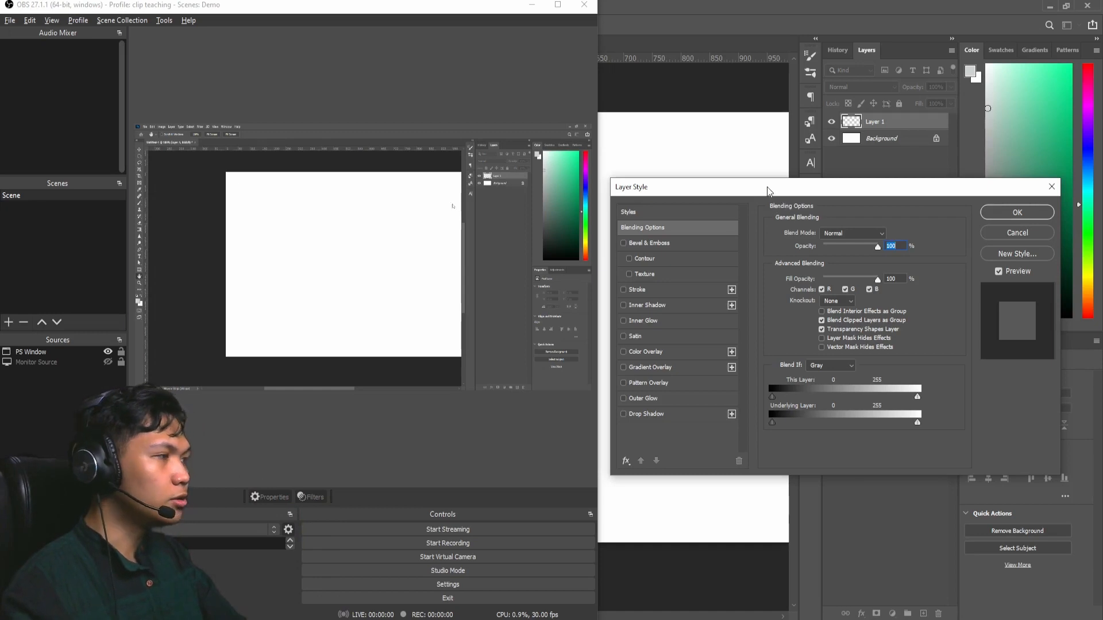
drag(769, 189, 780, 177)
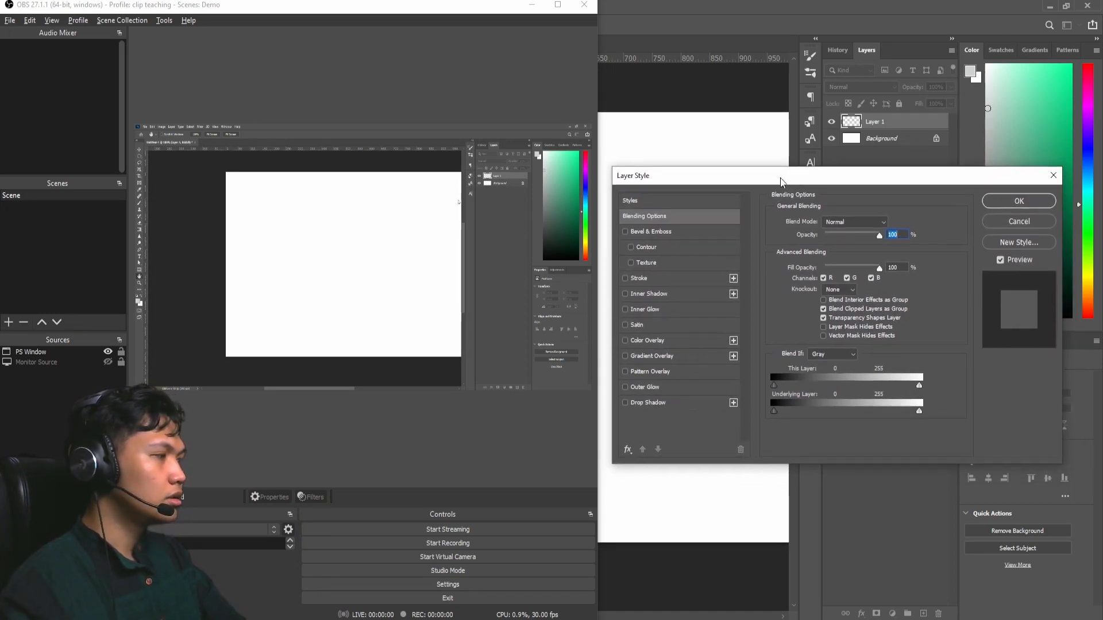
click(1042, 223)
Move OBS away from Photoshop's Window menu, open that menu to check it in the PS Window capture, and move OBS back.
drag(497, 19, 830, 143)
click(230, 8)
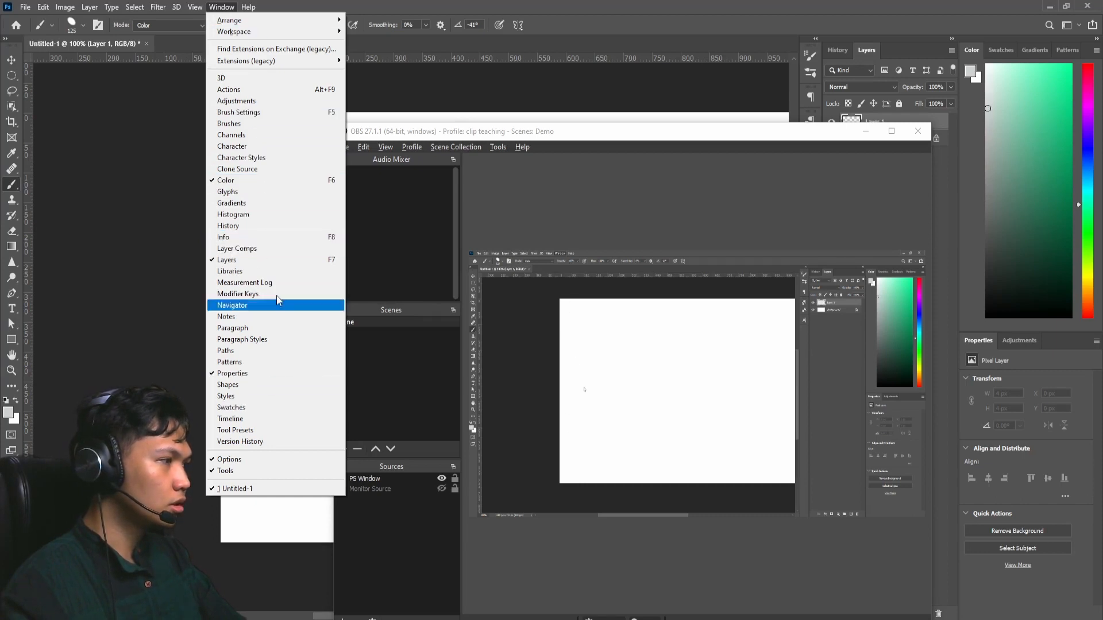
click(594, 135)
drag(592, 133, 370, 55)
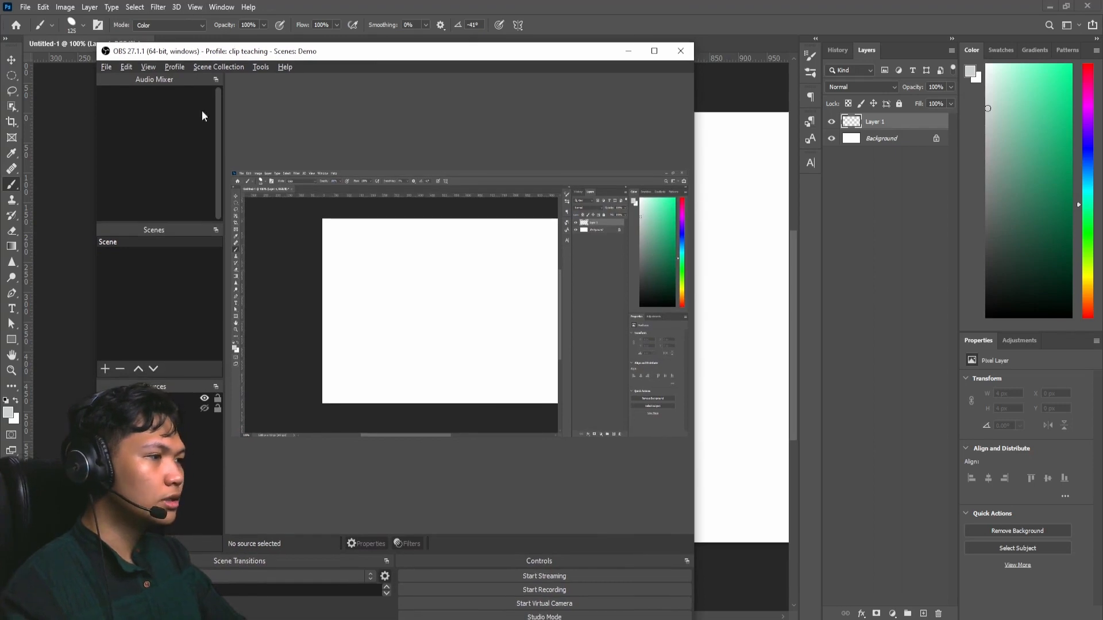
Show Monitor Source instead of PS Window, open Photoshop's Window menu to compare the capture, and restore PS Window's visibility.
click(205, 401)
mouse_move(381, 51)
mouse_down()
mouse_move(687, 55)
mouse_move(721, 67)
mouse_move(384, 47)
mouse_up()
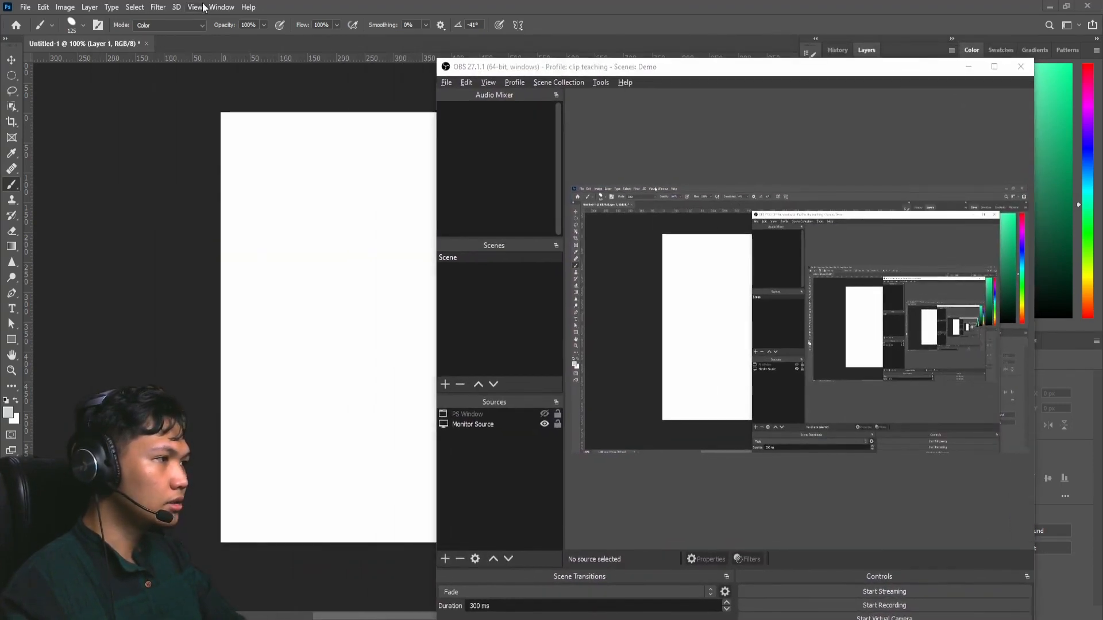
click(219, 7)
click(675, 72)
click(267, 391)
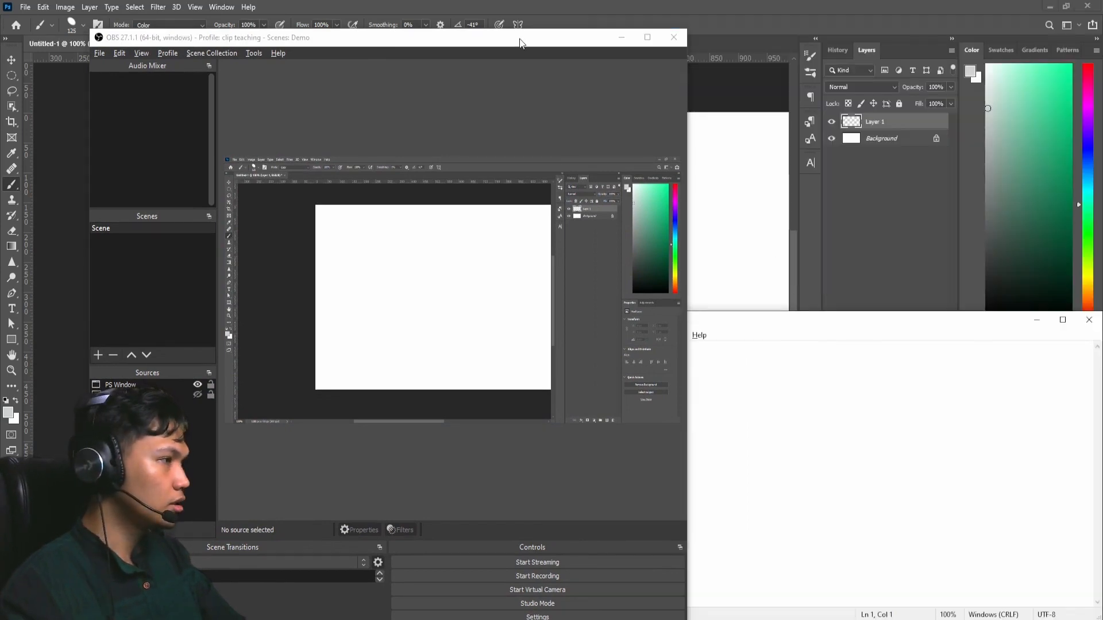
Move OBS beside the Notepad window and enter the test text "asdasdasdasdasdasdasda" in Notepad.
drag(520, 42, 438, 48)
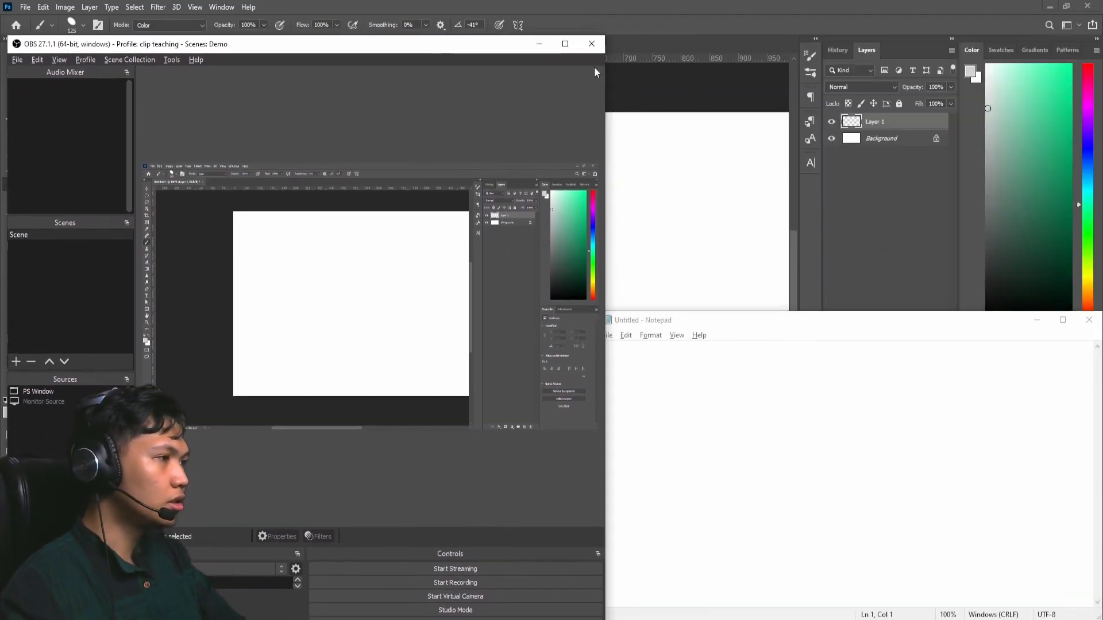
click(842, 384)
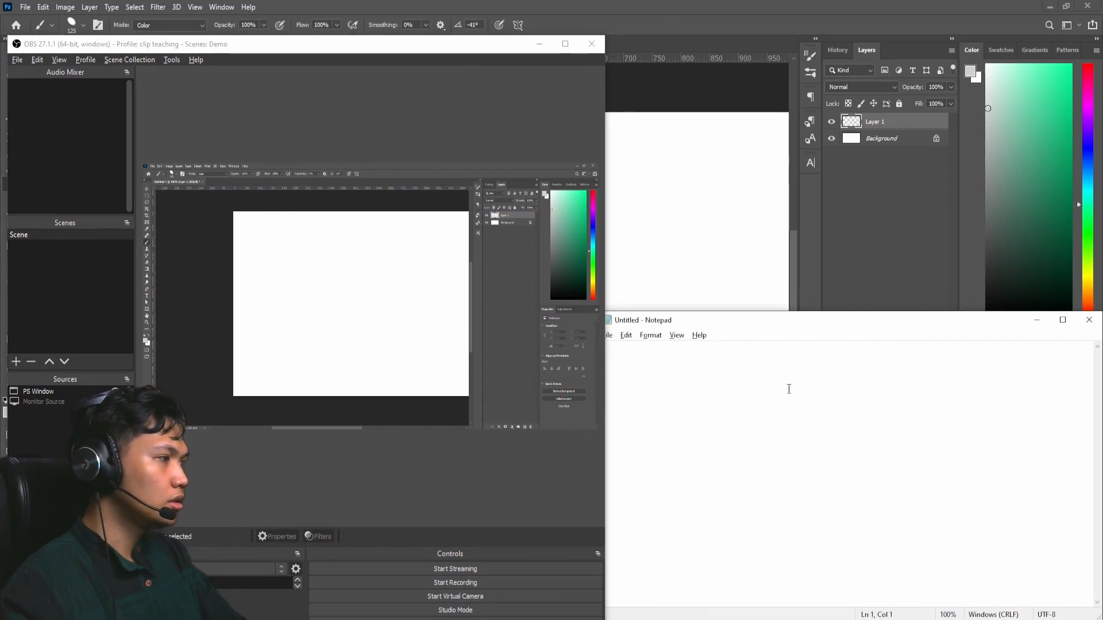
text(asdasdasdasdasdasdasda)
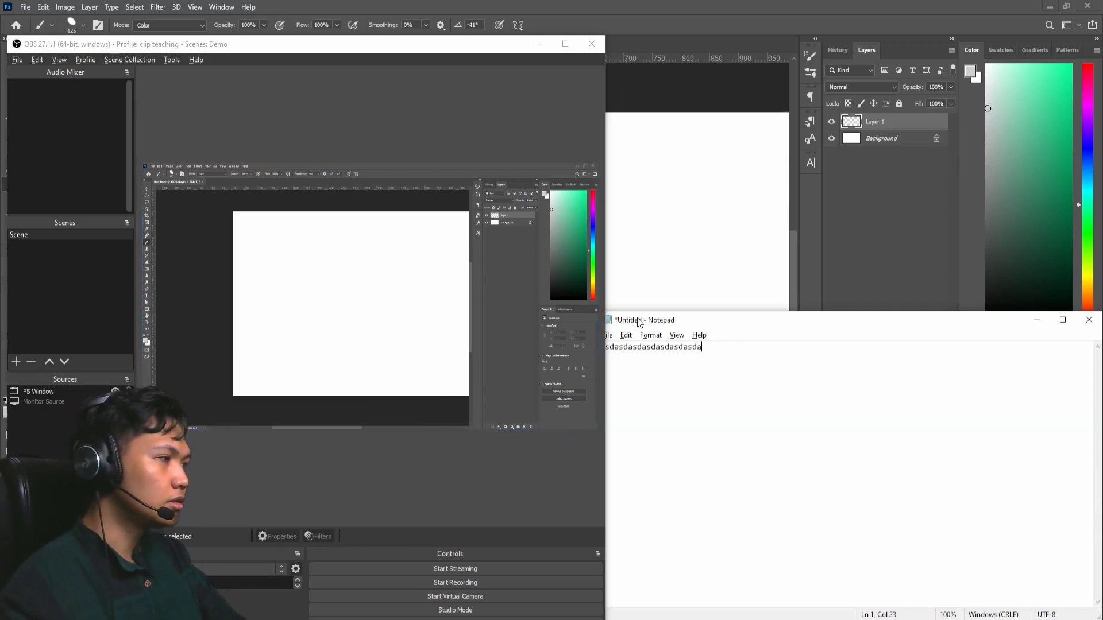
Swap PS Window for Monitor Source to compare how each captures Notepad, and swap back to PS Window.
click(115, 402)
click(116, 391)
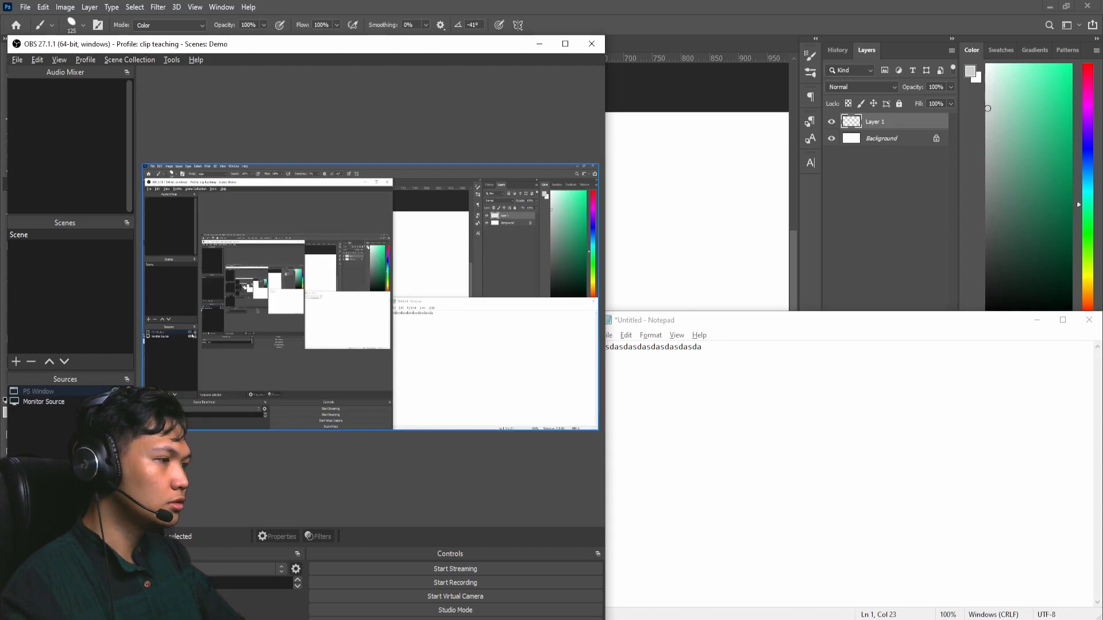
click(873, 360)
click(115, 402)
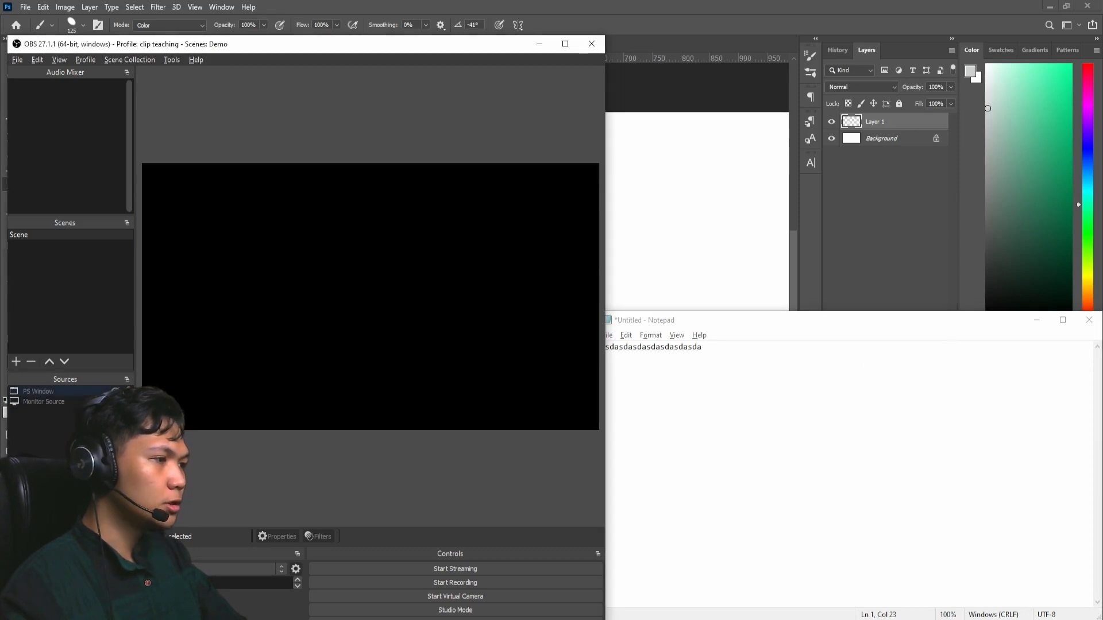
click(116, 392)
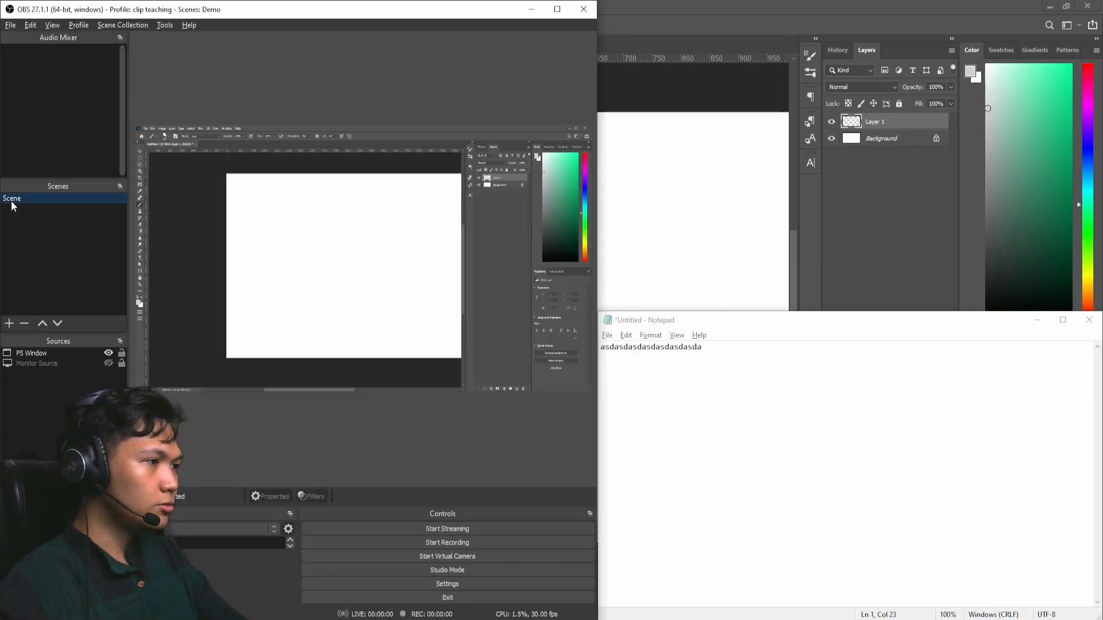
Rename the existing scene to Recording Scene and add a new scene named Pause.
right_click(13, 206)
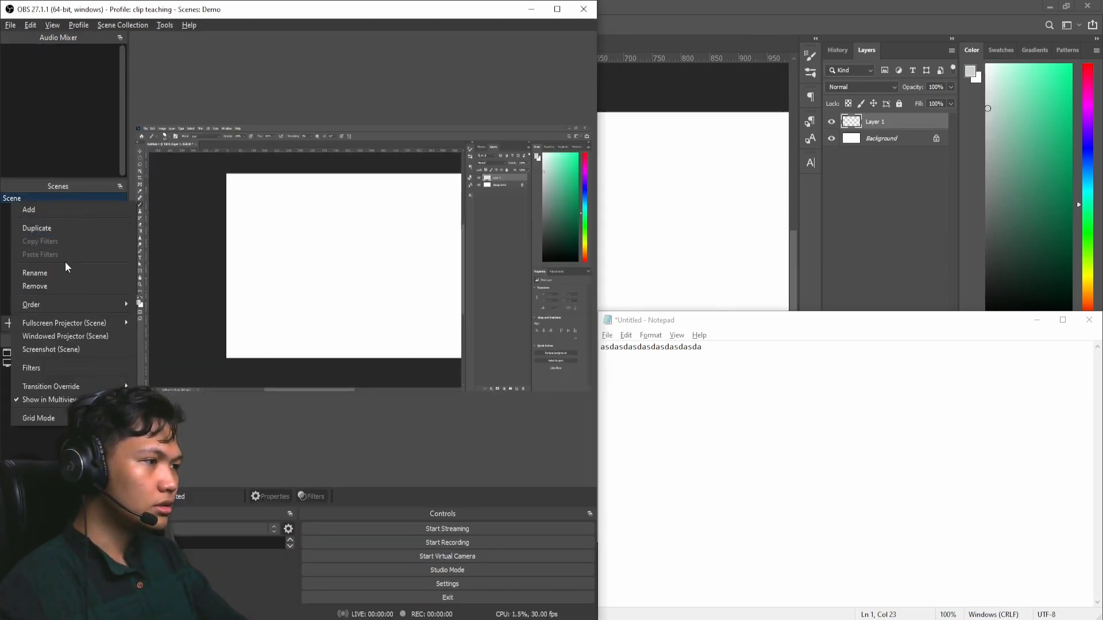
click(56, 273)
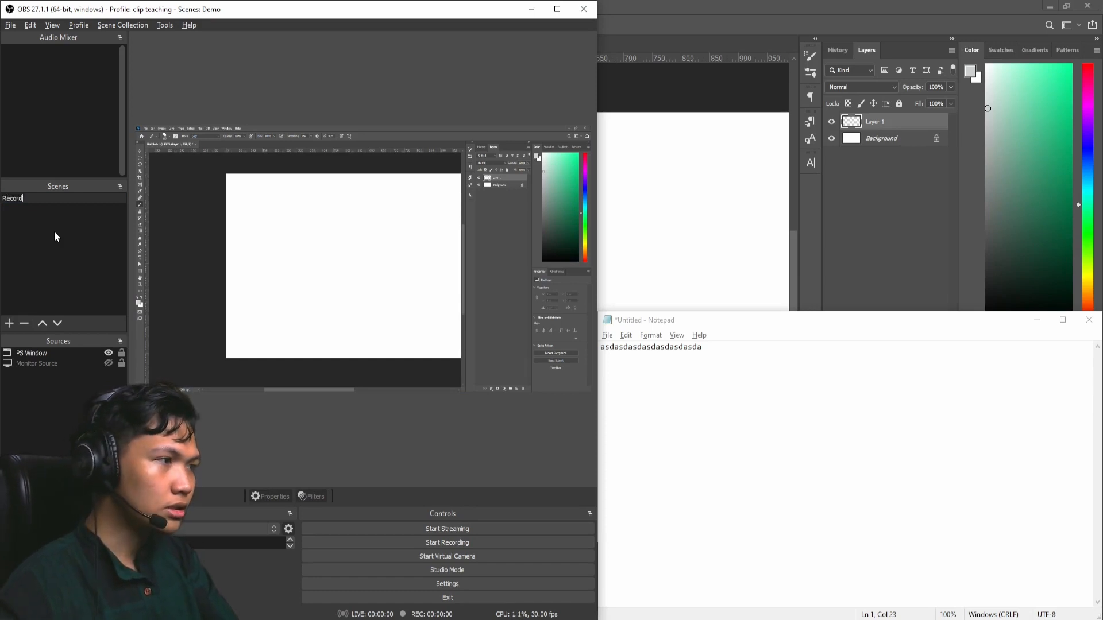
click(9, 323)
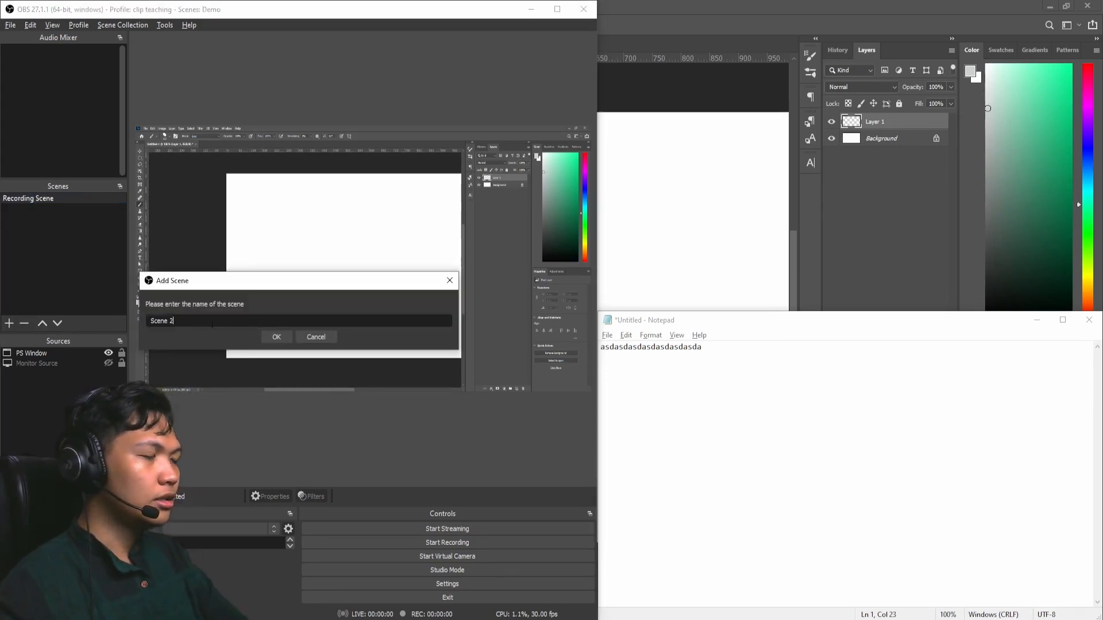
text(Pause)
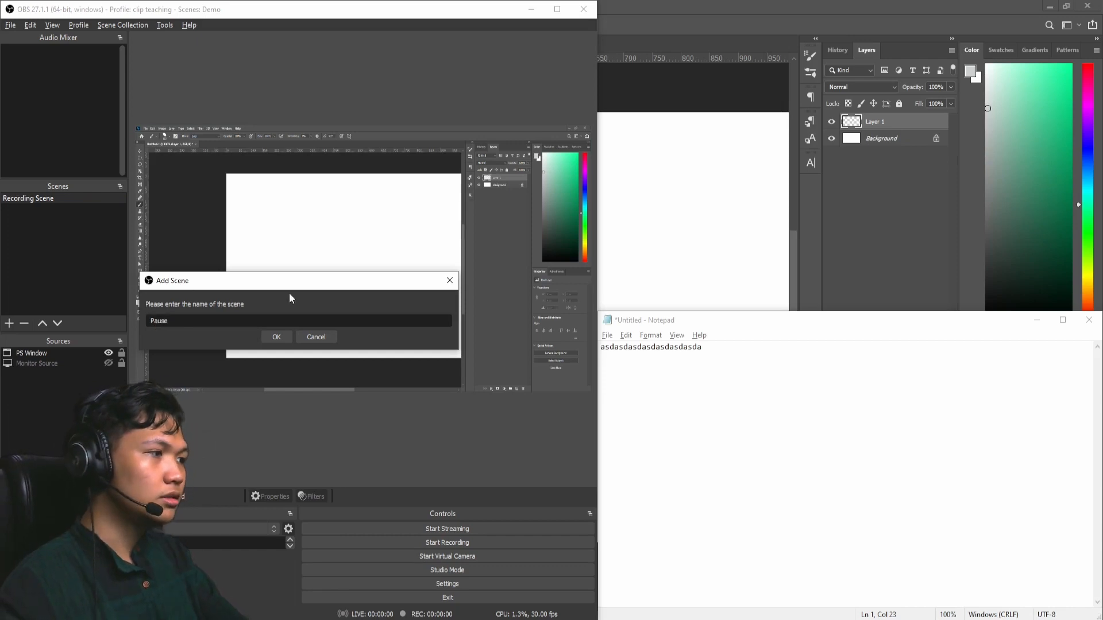
click(281, 338)
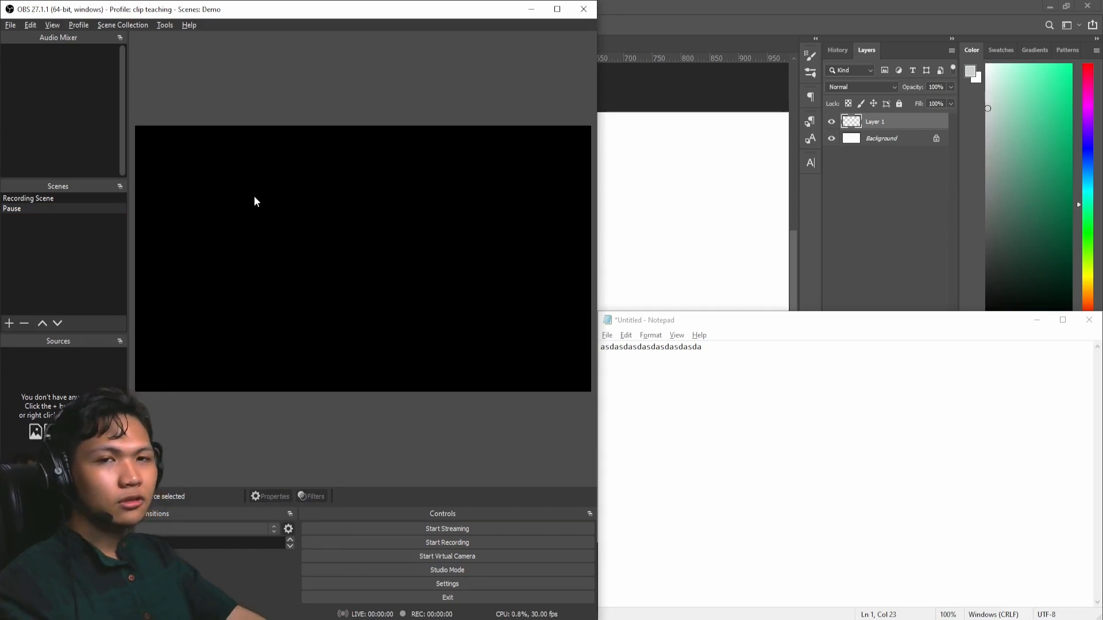
Switch between Recording Scene and Pause to compare their previews.
click(73, 200)
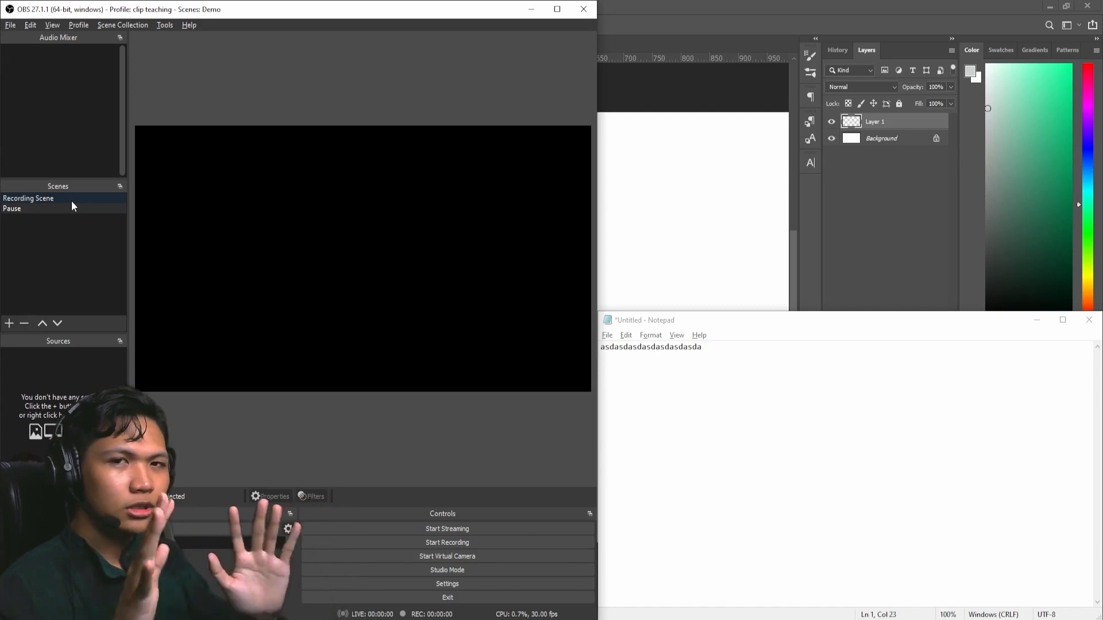
click(73, 200)
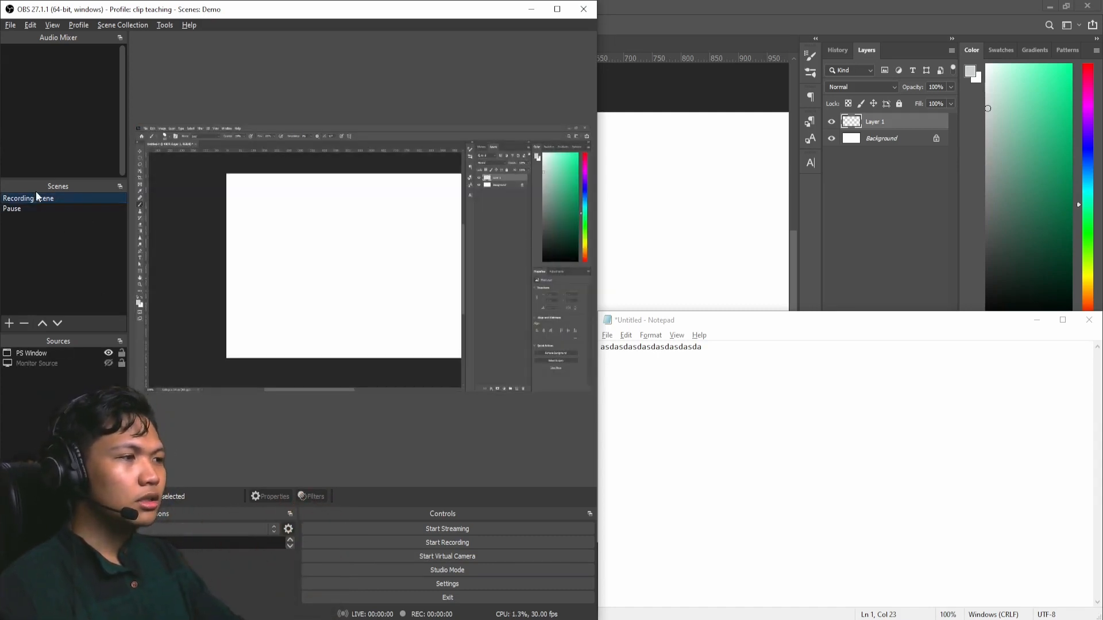
click(40, 209)
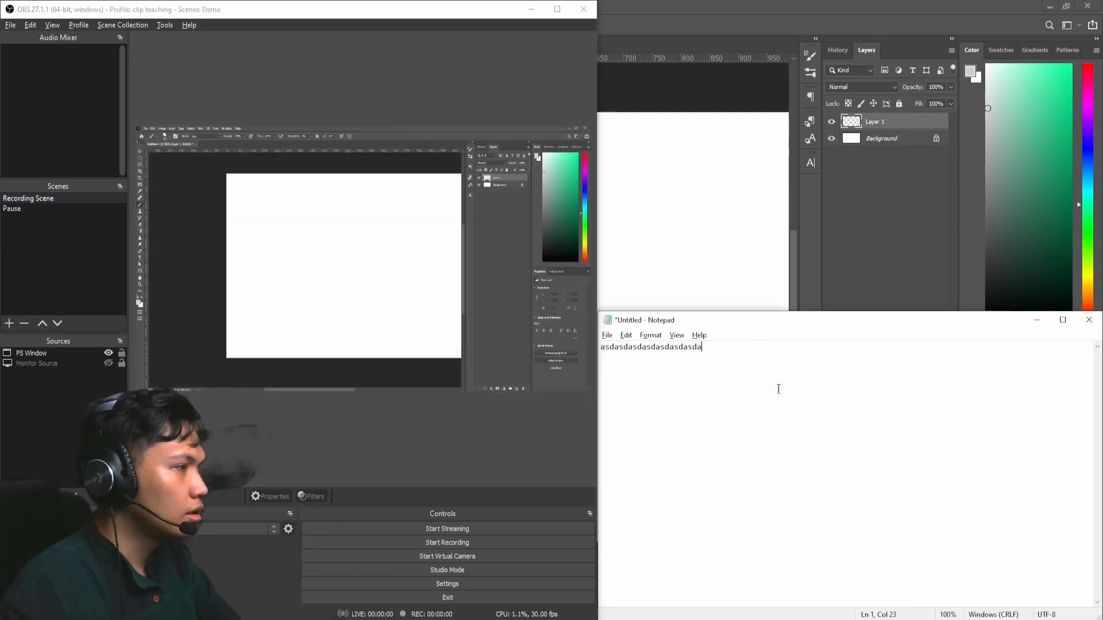
Show Monitor Source instead of PS Window in Recording Scene, and disable the preview in the maximized OBS window.
click(108, 353)
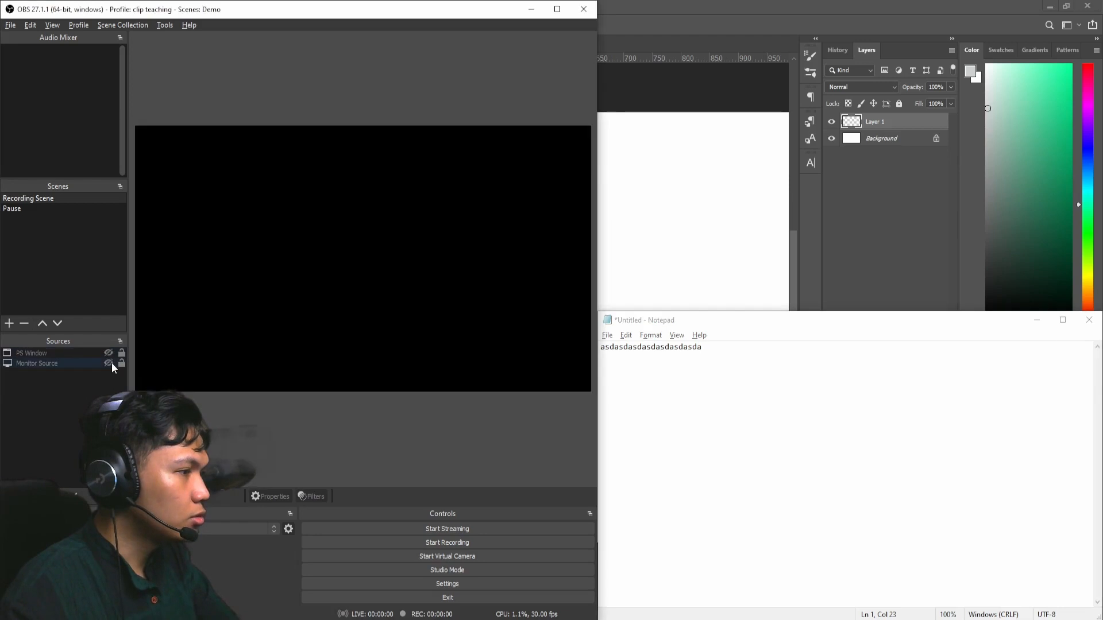
click(108, 363)
key(super+Up)
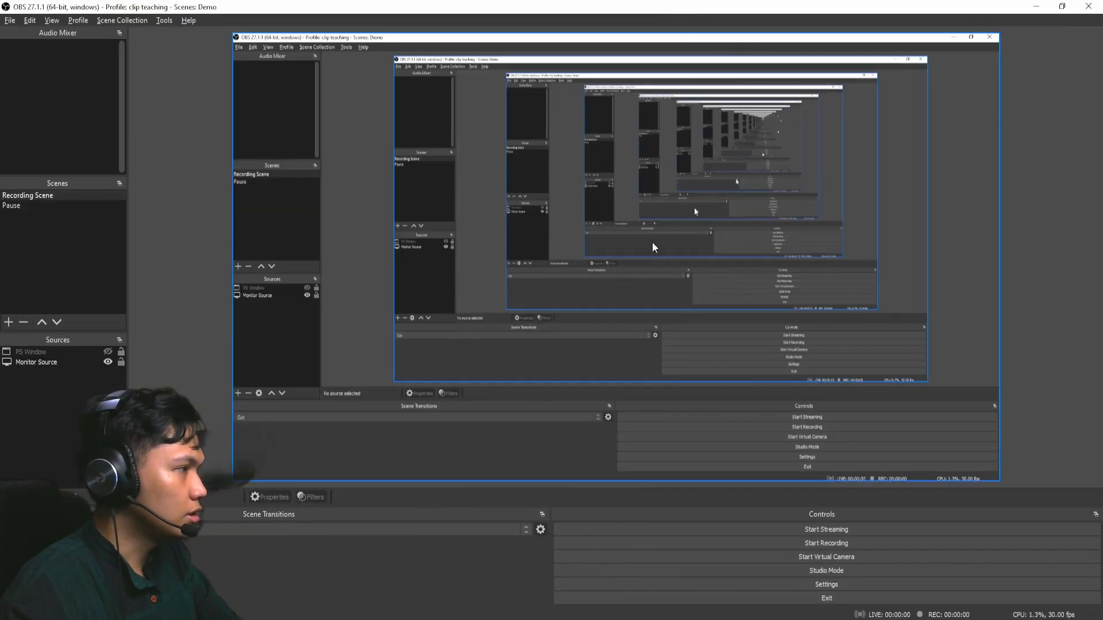
right_click(650, 244)
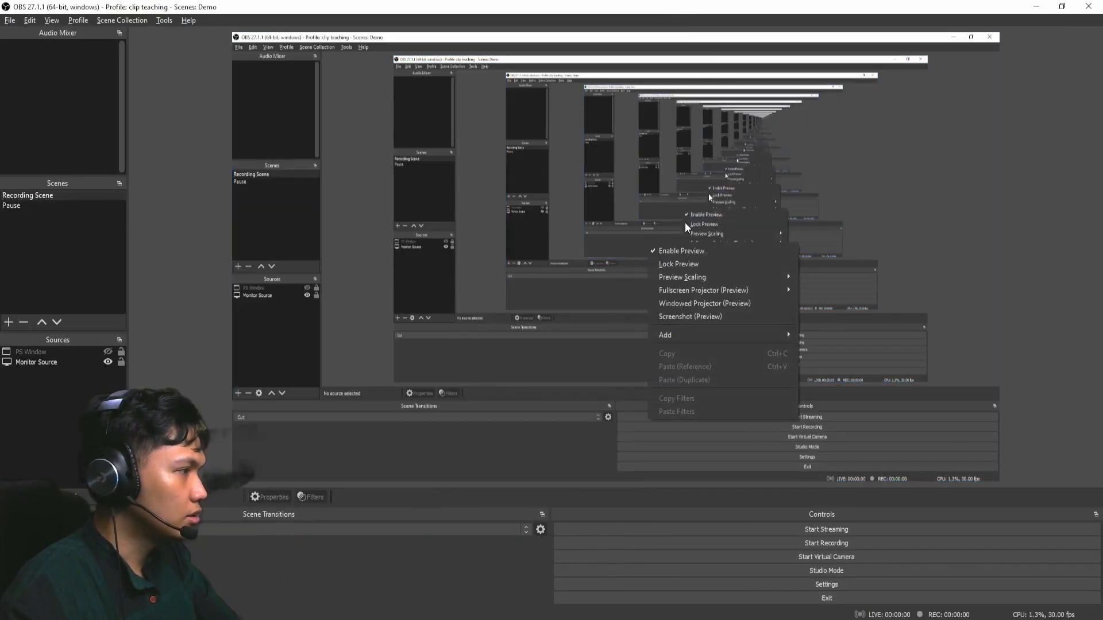
click(708, 251)
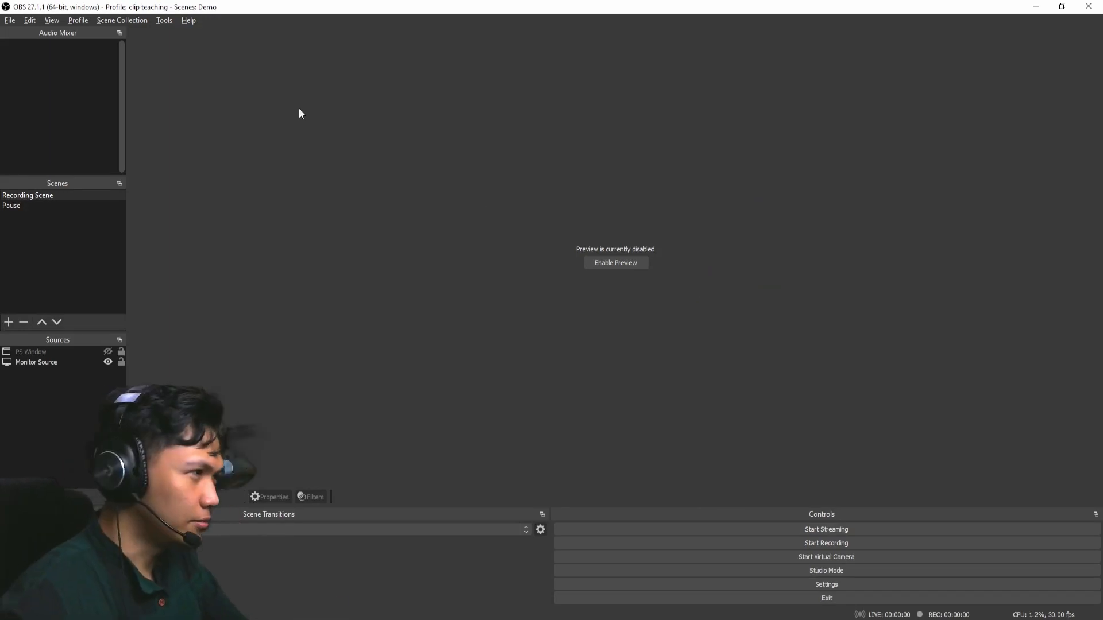
Open the Advanced Scene Switcher and reposition its dialog over the empty preview area.
click(165, 21)
click(179, 54)
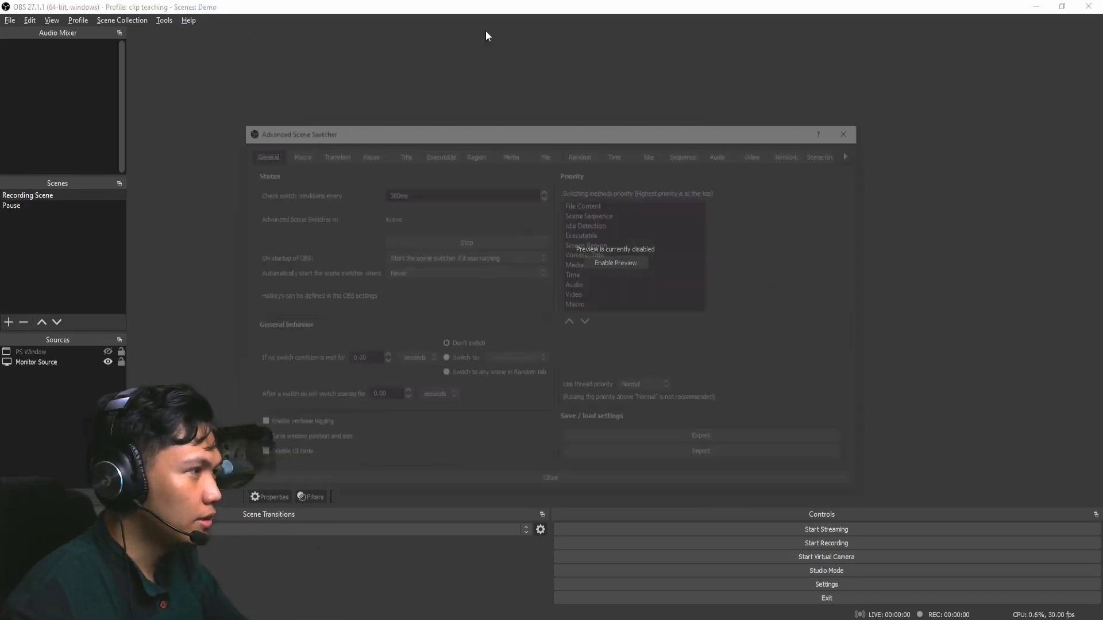
drag(393, 124, 362, 64)
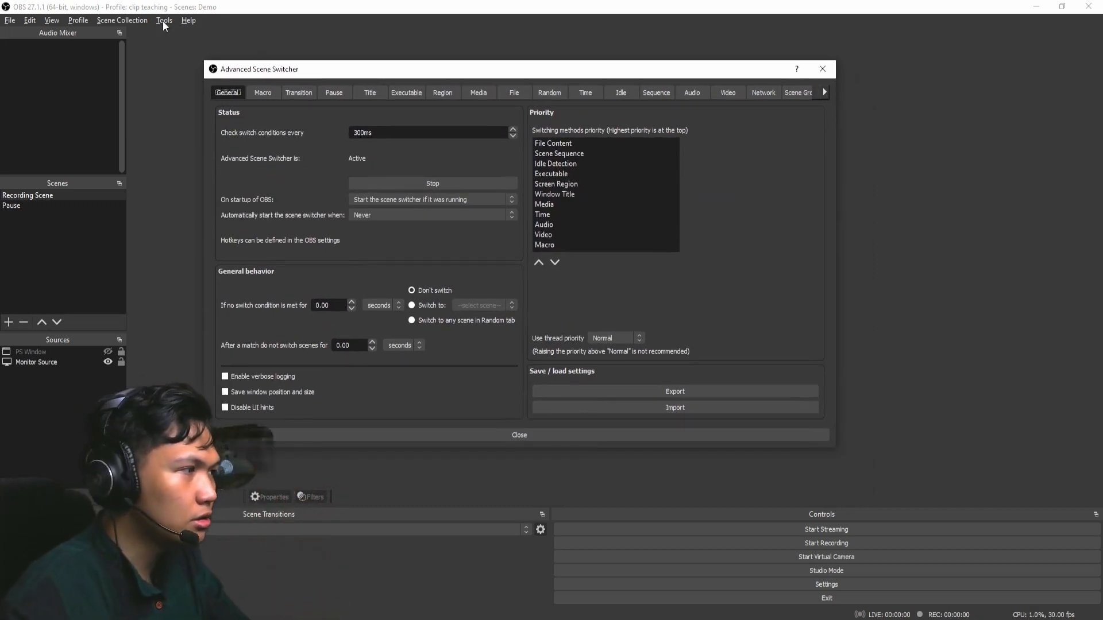
drag(258, 70, 217, 93)
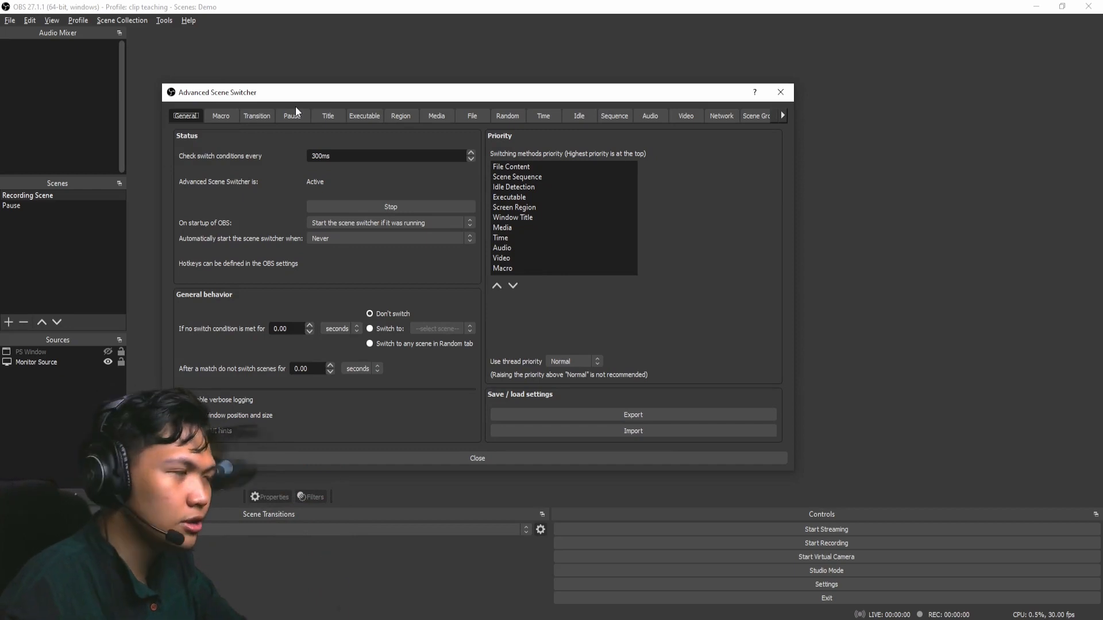
Delete the existing Notepad and WordPad window title rules and the Photoshop.exe executable rule.
click(329, 116)
click(365, 116)
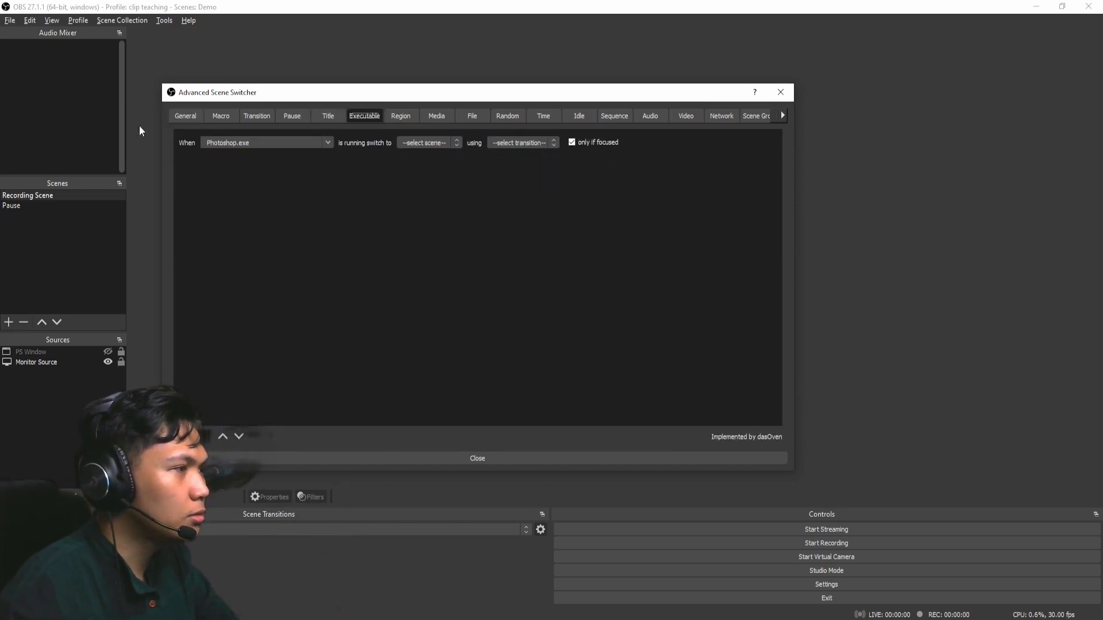
click(185, 116)
click(328, 116)
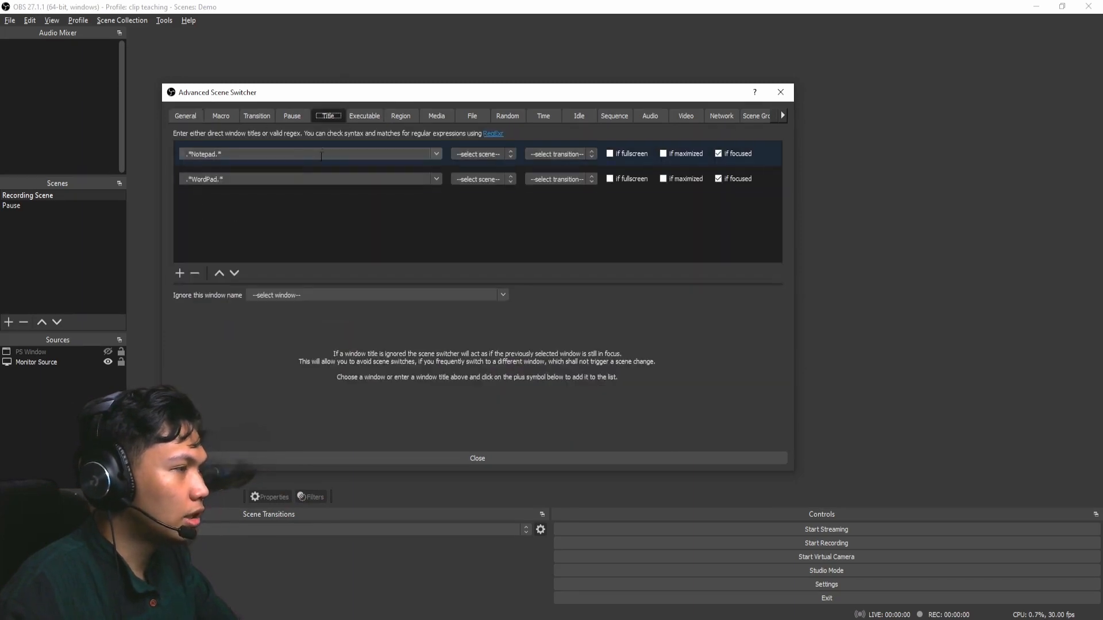
click(195, 273)
click(195, 273)
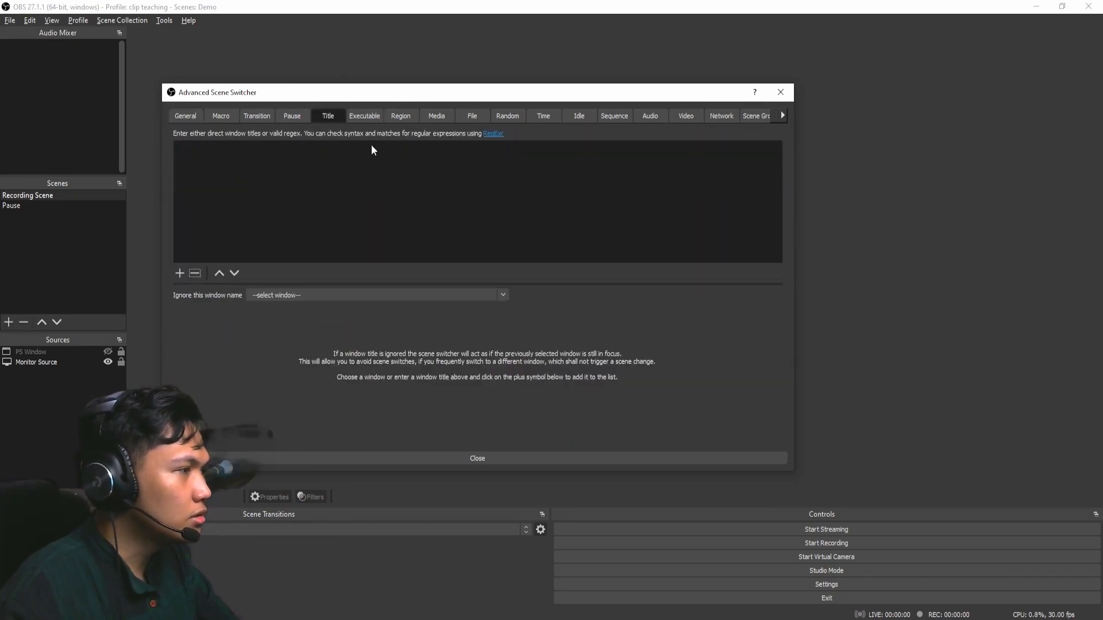
click(364, 116)
click(204, 437)
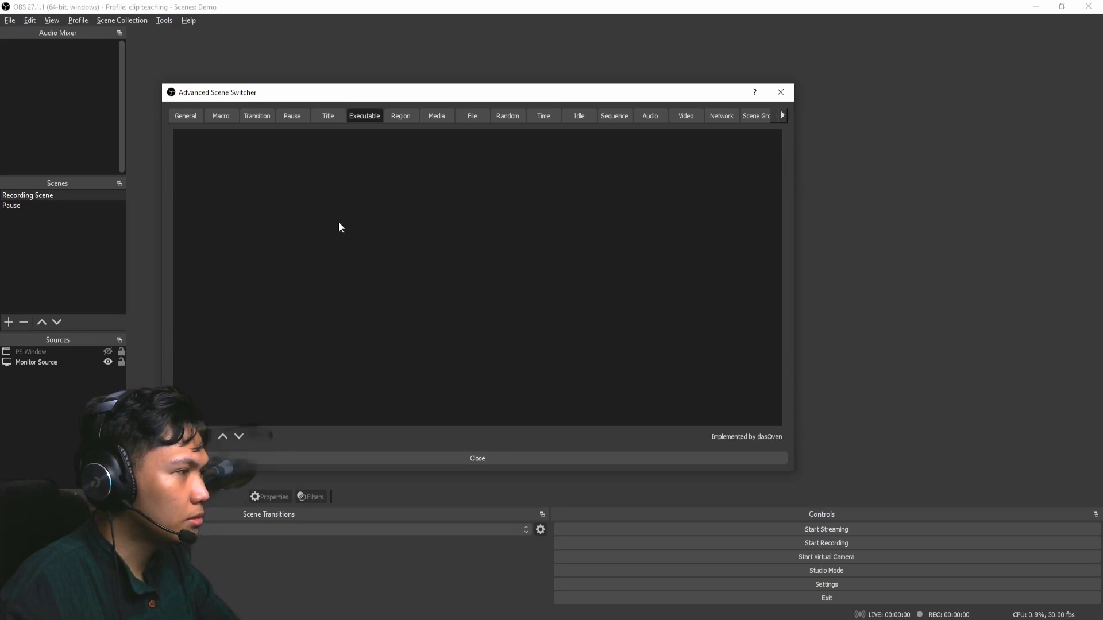
Stop the Advanced Scene Switcher and start it again.
click(257, 116)
click(328, 116)
click(185, 116)
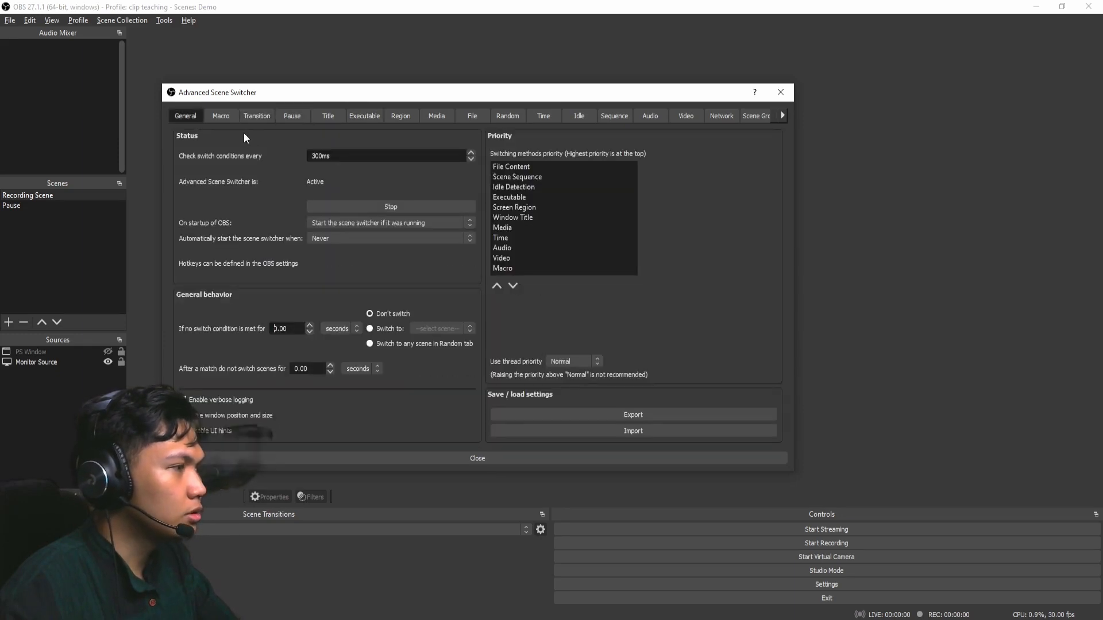
click(378, 207)
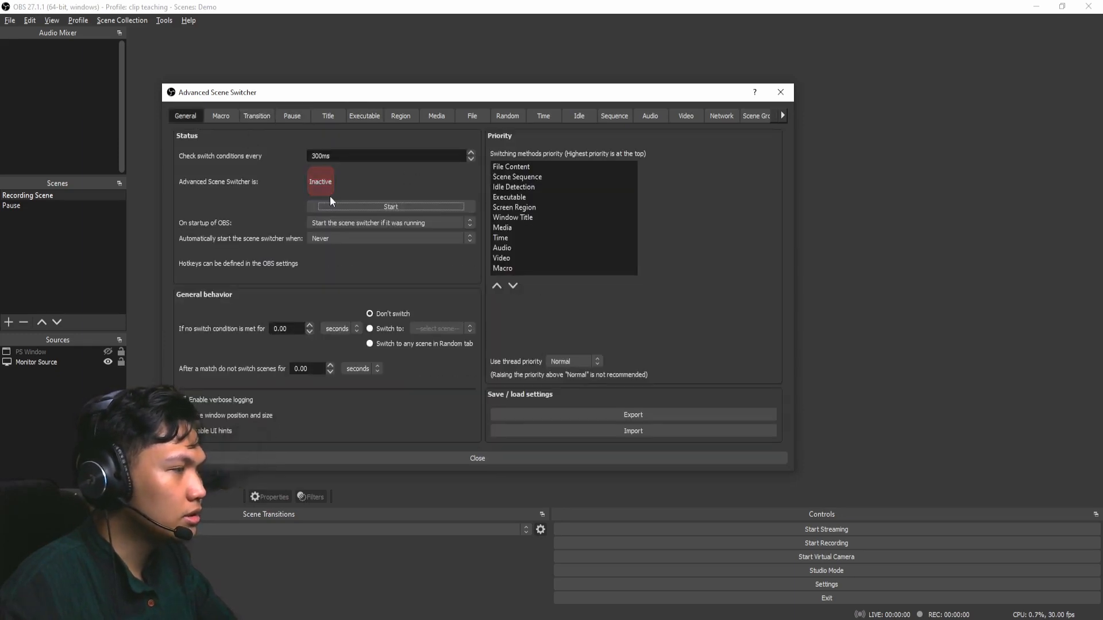
click(396, 205)
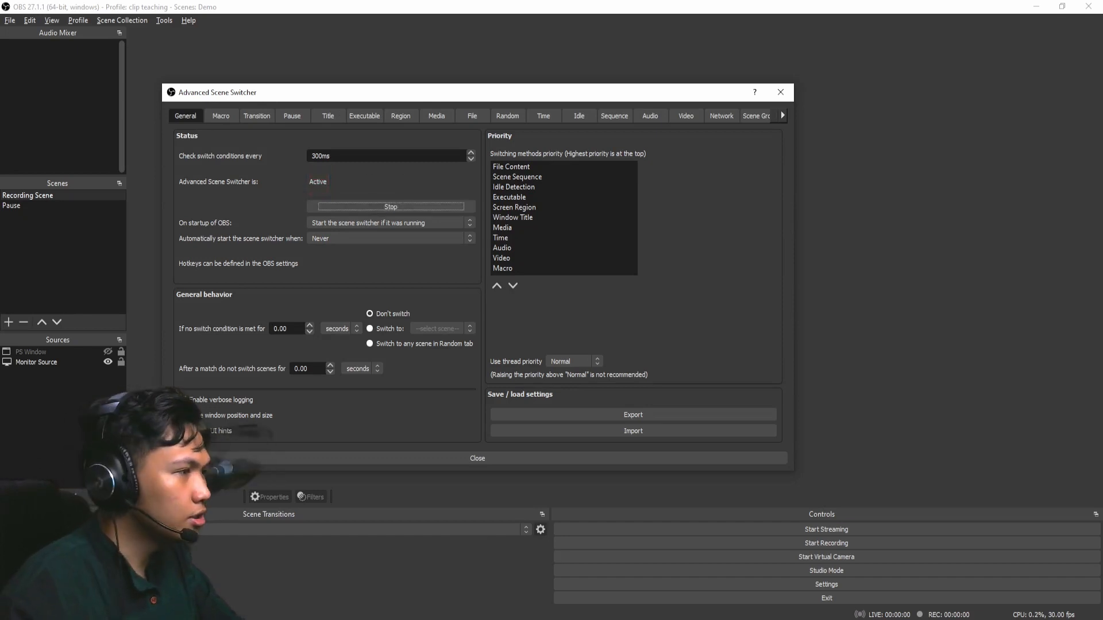
Add a window title rule that switches to Recording Scene with the Cut transition for the *Untitled - Notepad window.
click(329, 117)
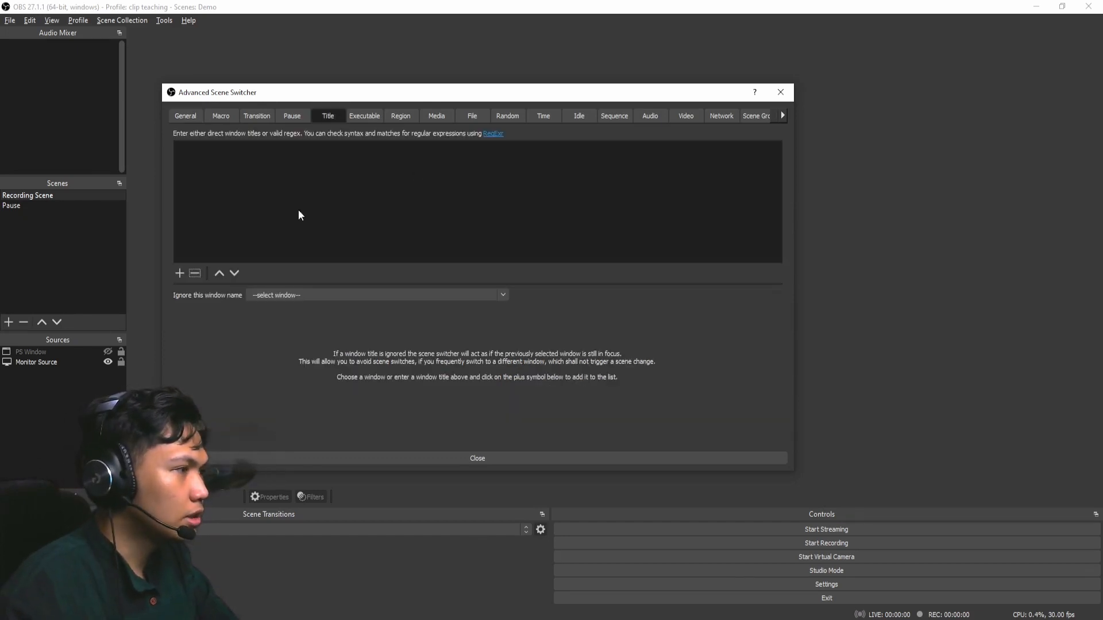
click(180, 274)
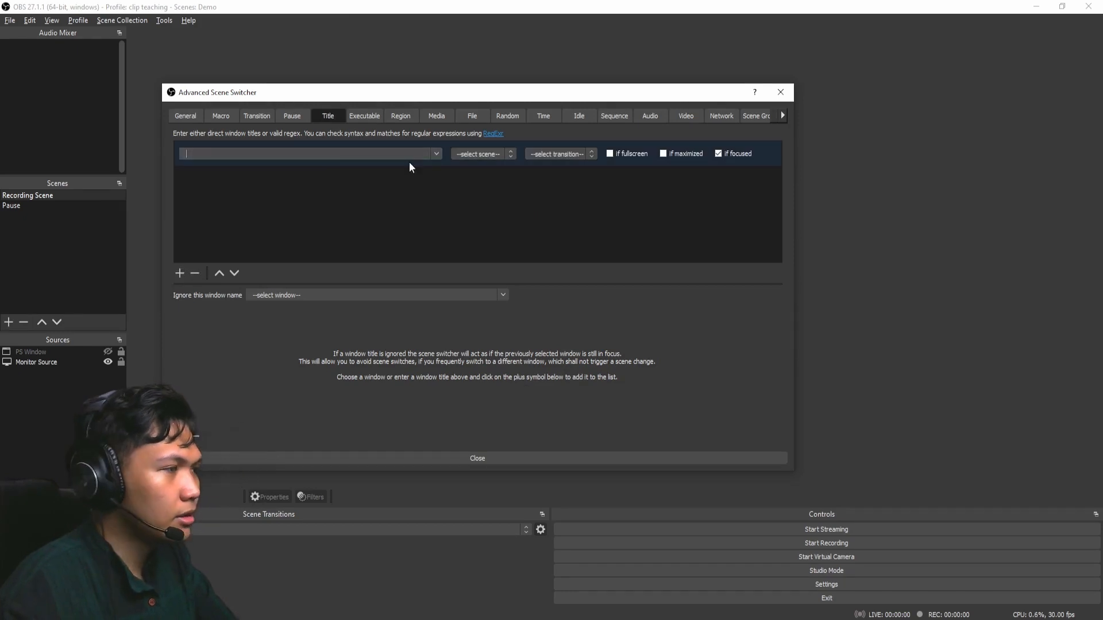
click(436, 152)
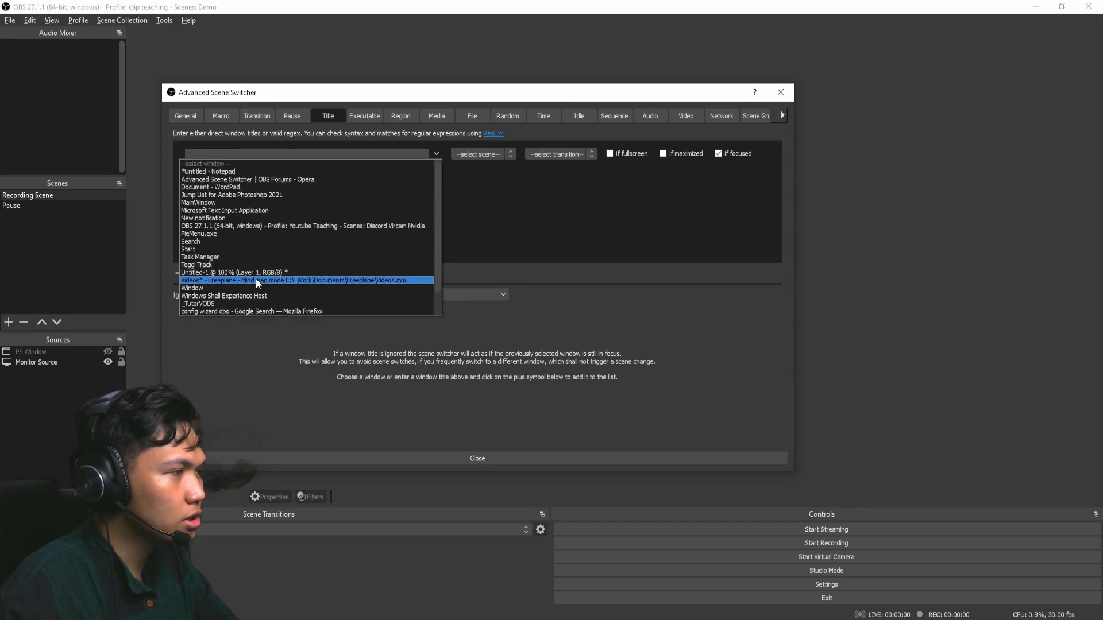
click(437, 154)
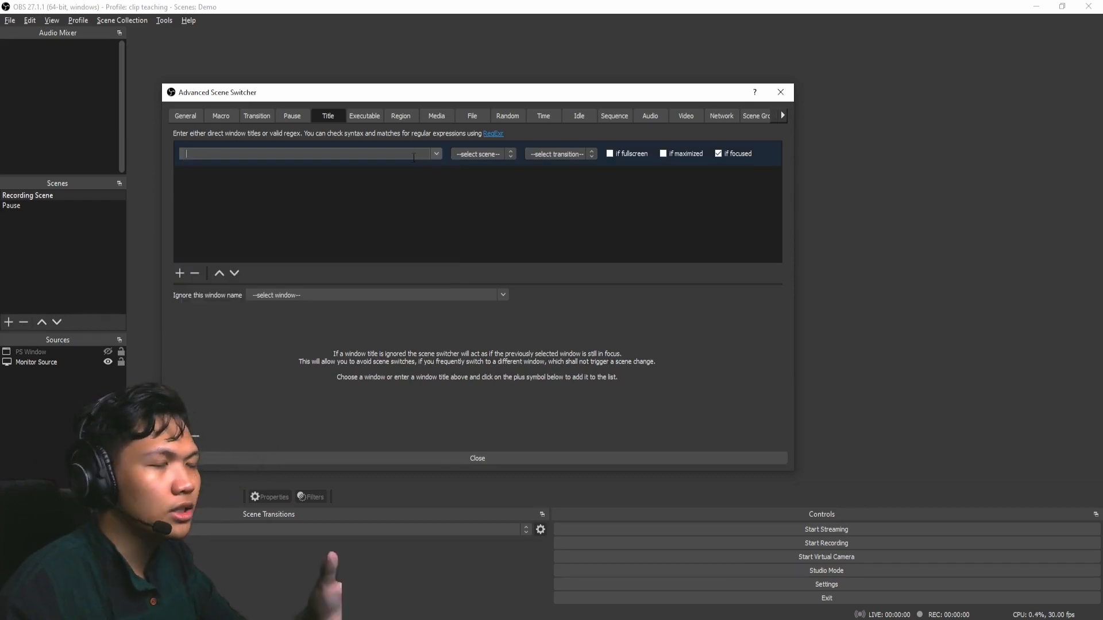
click(491, 154)
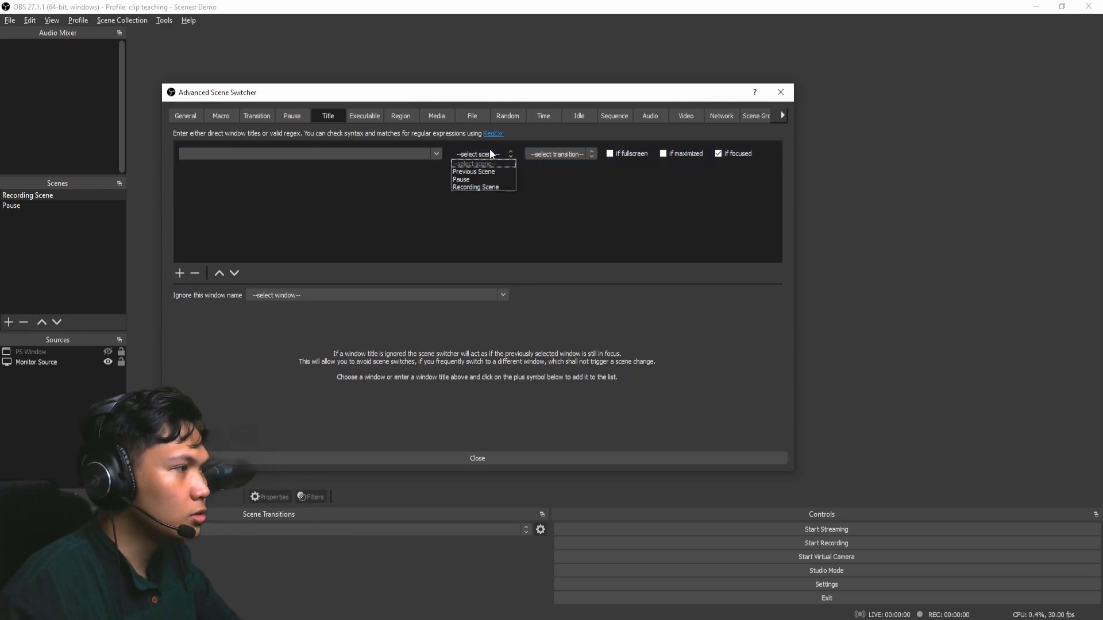
click(570, 154)
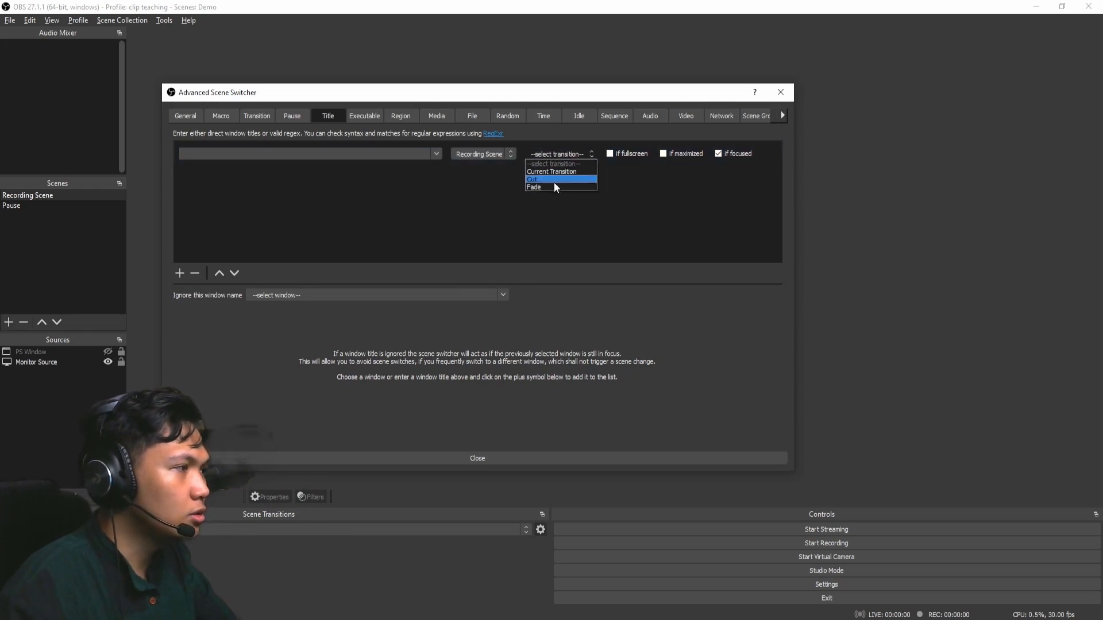
click(558, 178)
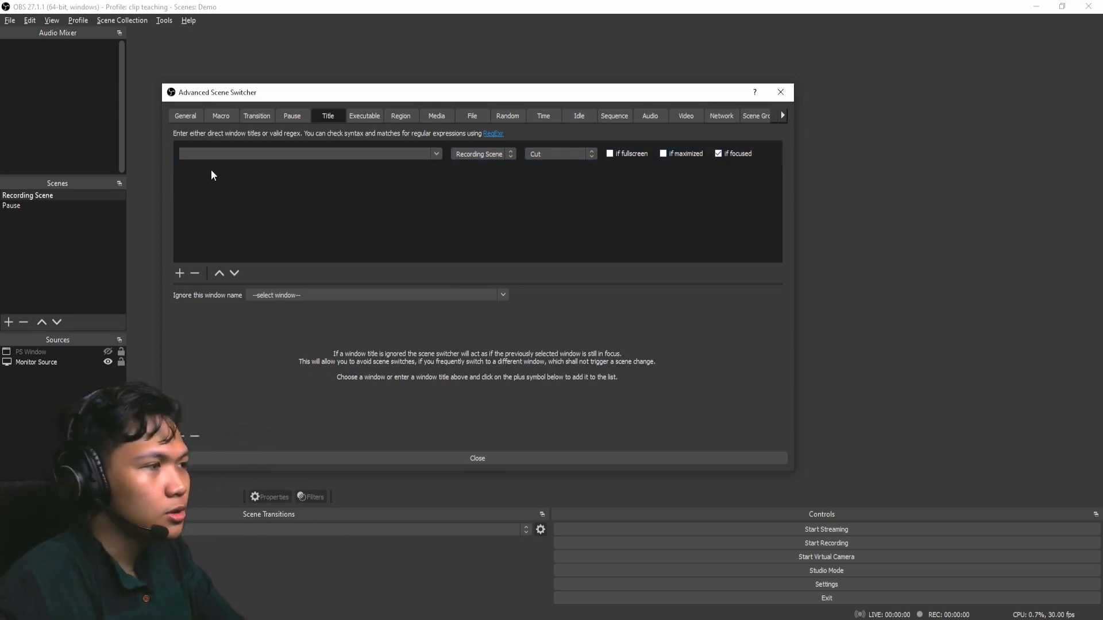
click(276, 156)
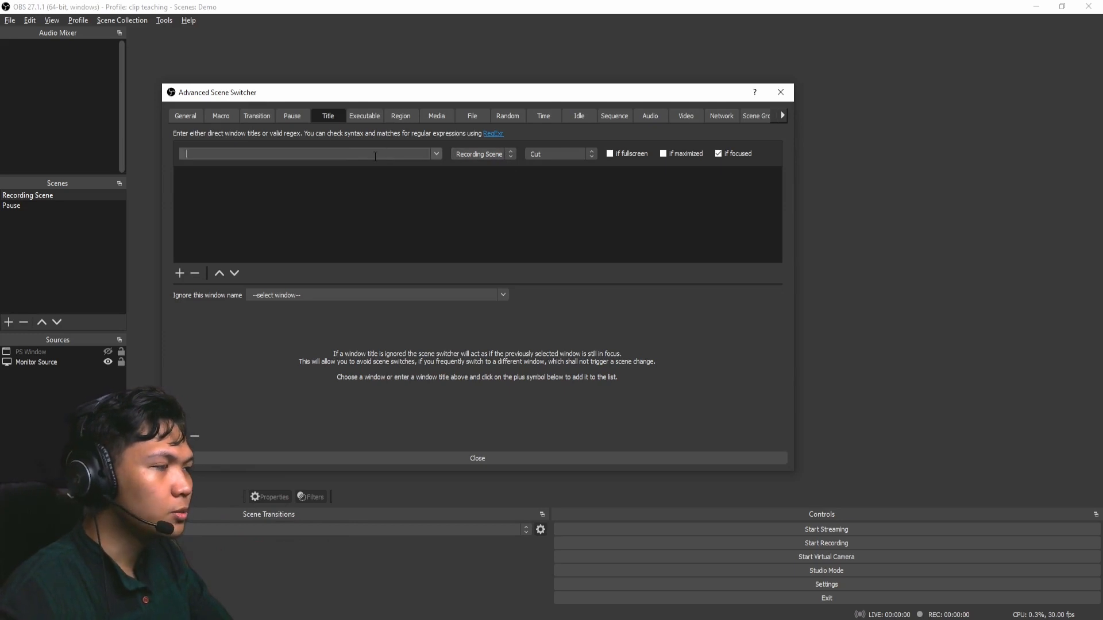
click(436, 153)
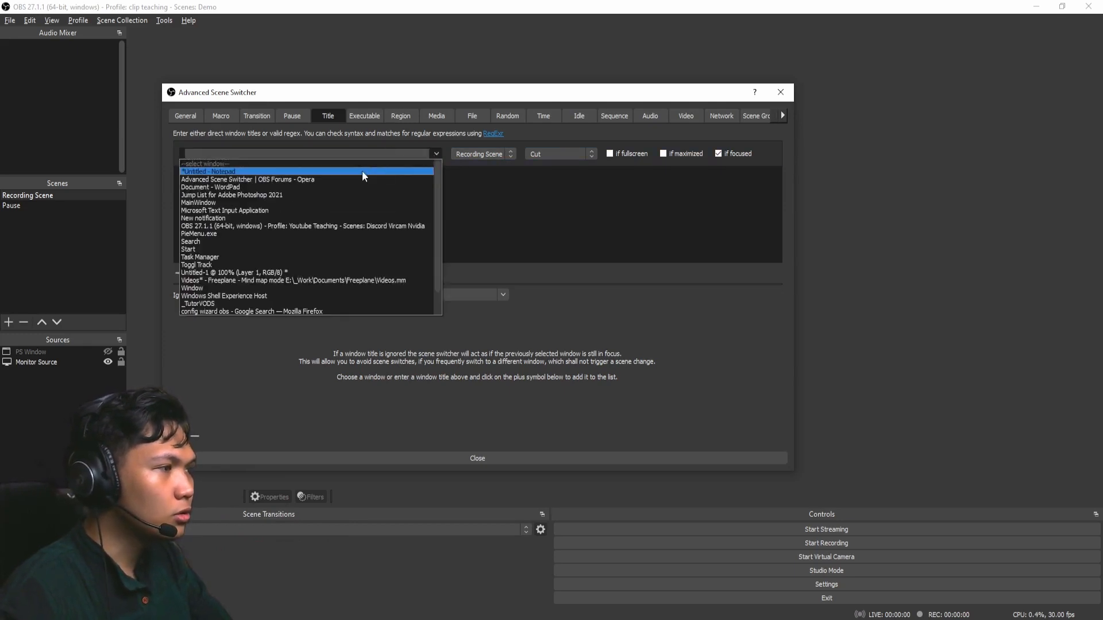
click(239, 167)
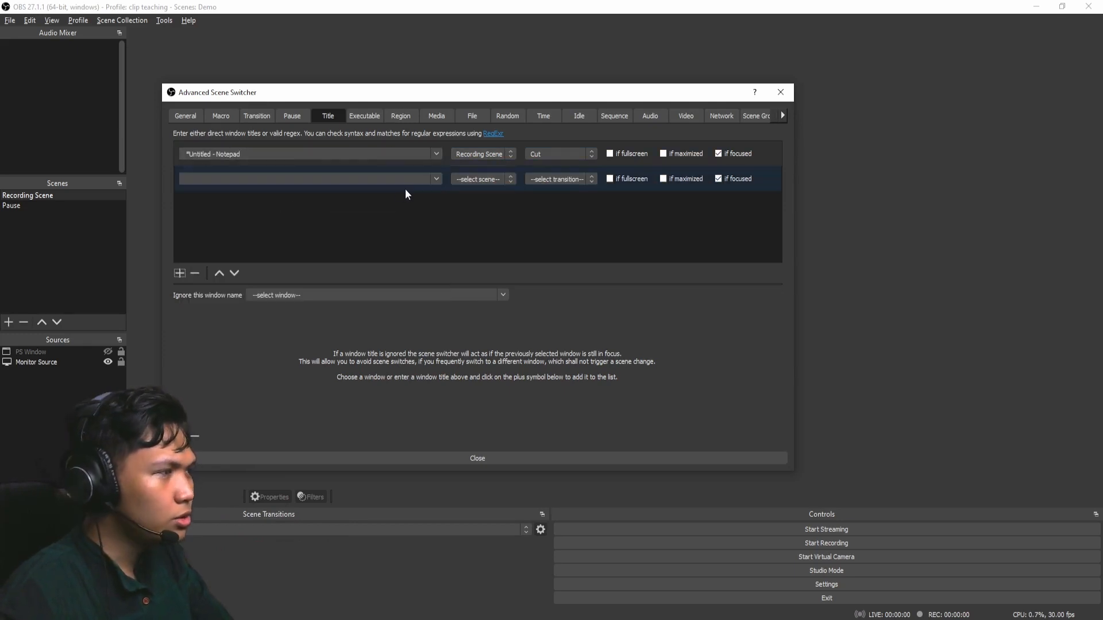
Enter window title rules for Messenger, Discord and Chrome.
click(435, 155)
click(370, 154)
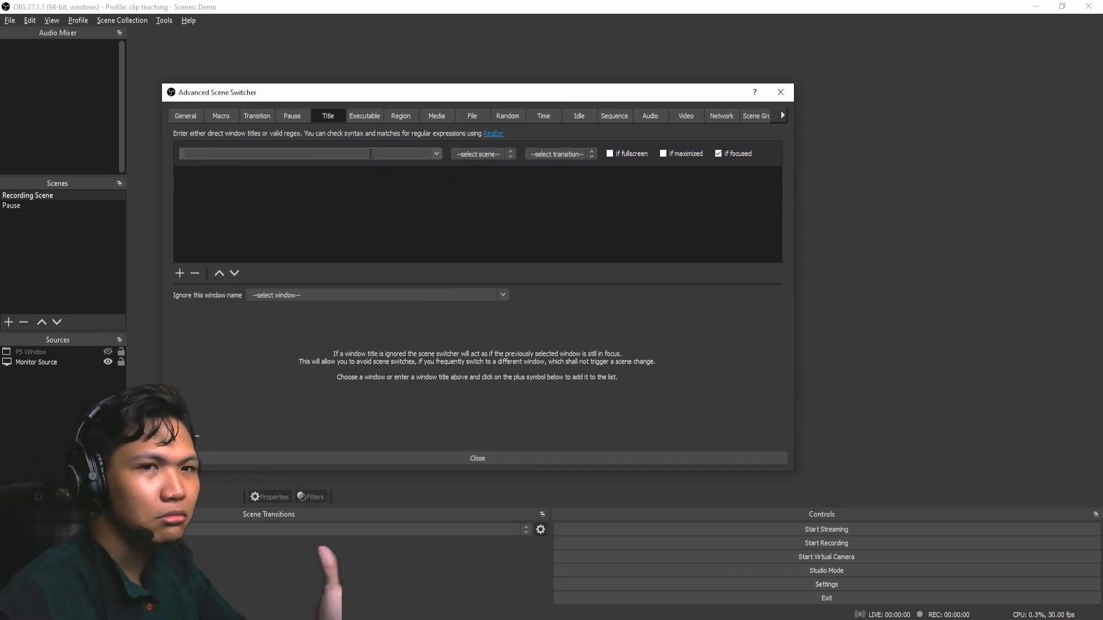
click(179, 273)
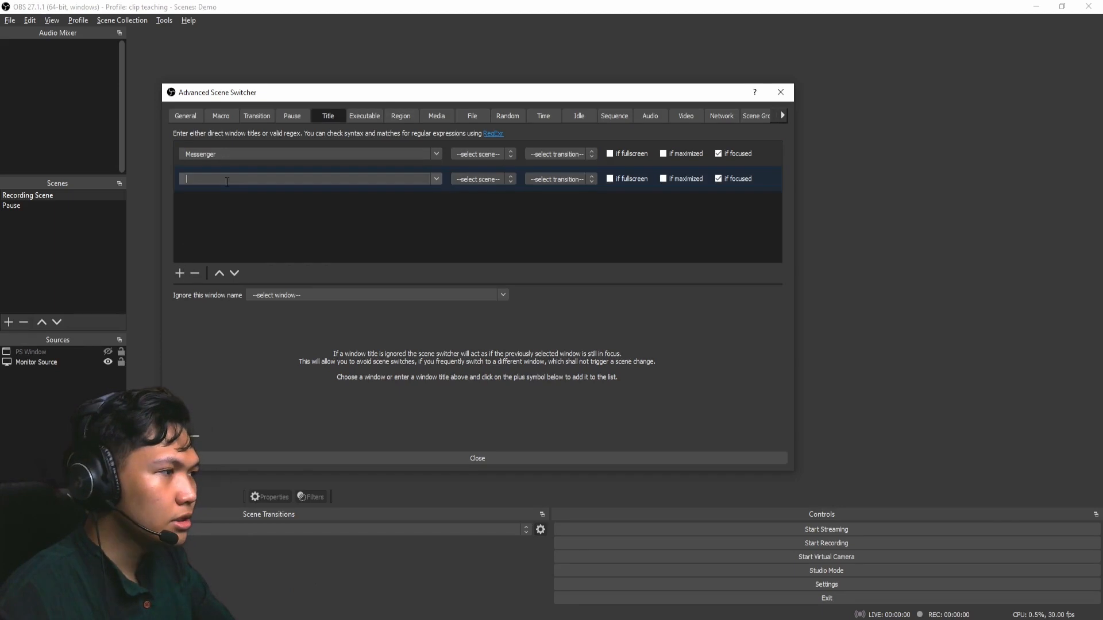
click(180, 273)
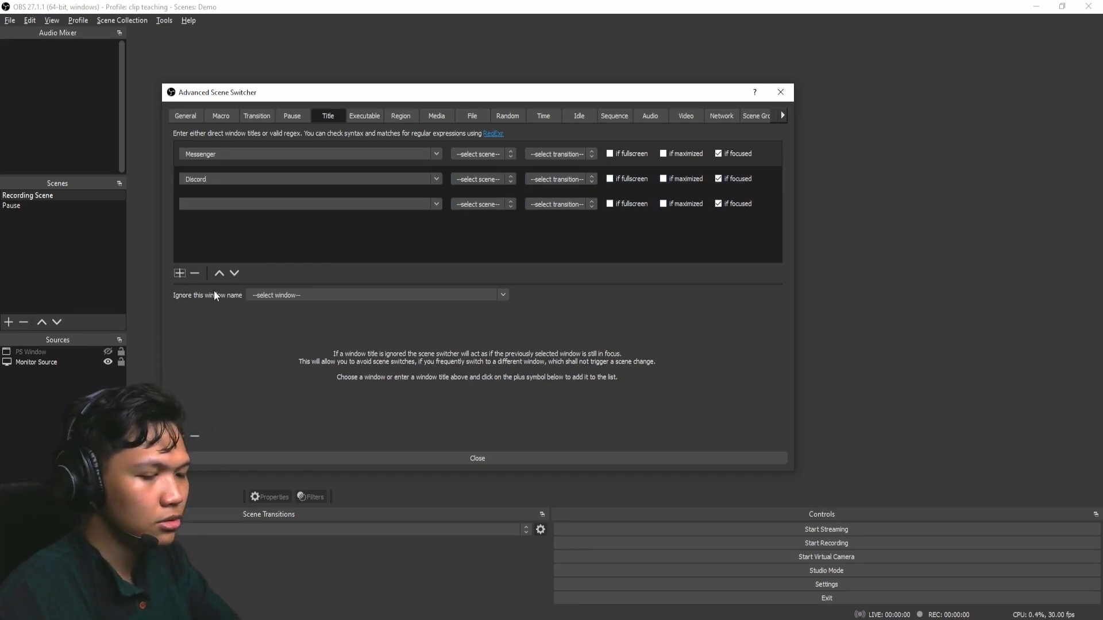
click(275, 211)
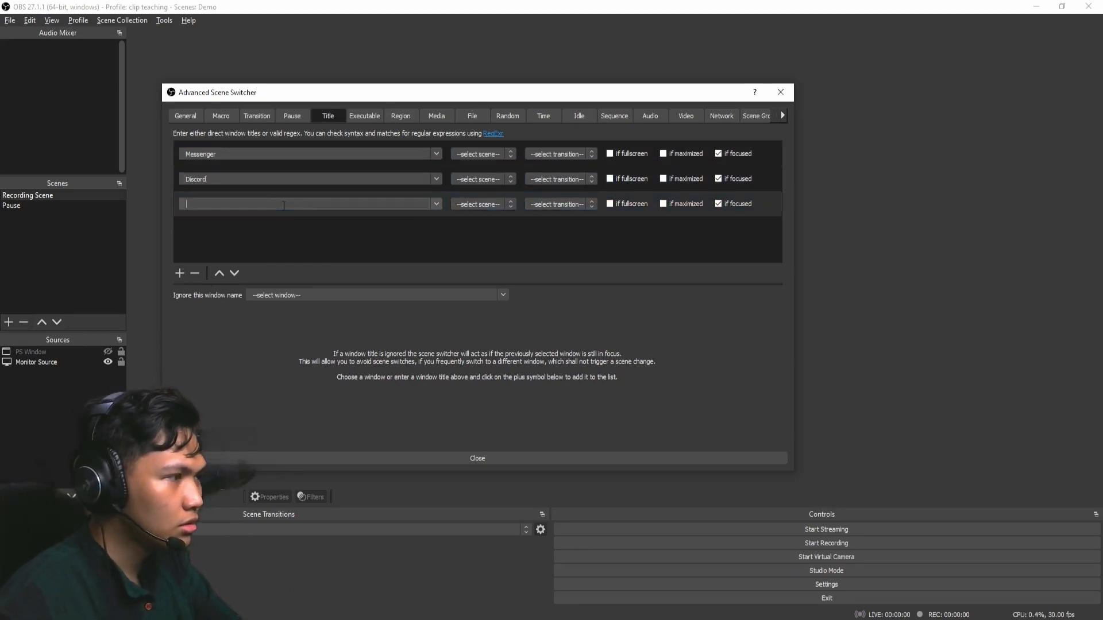
text(Chrome)
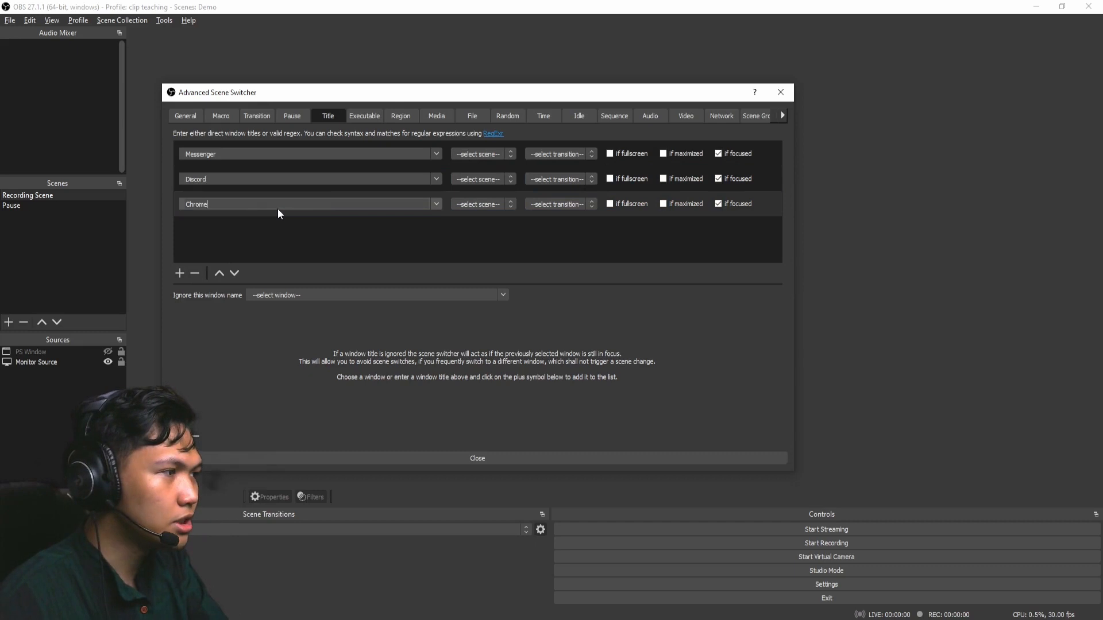
Make the Messenger, Discord and Chrome rules switch to the Pause scene.
click(503, 155)
click(495, 180)
click(494, 183)
click(491, 204)
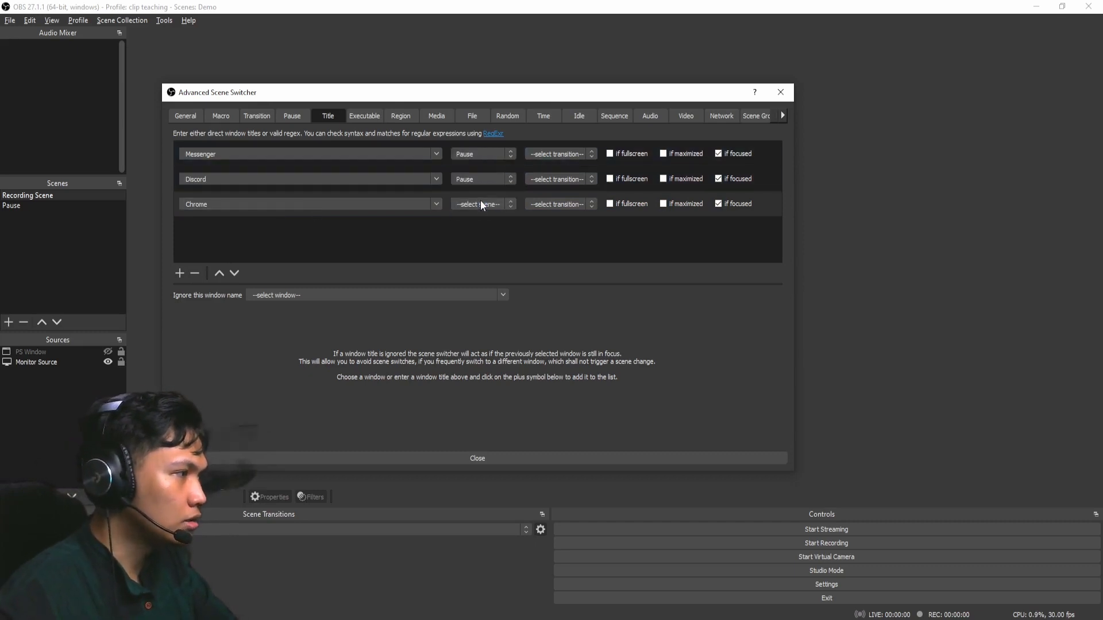
click(480, 203)
click(481, 230)
Set the transition of the Messenger, Discord and Chrome rules to Cut.
click(565, 157)
click(550, 179)
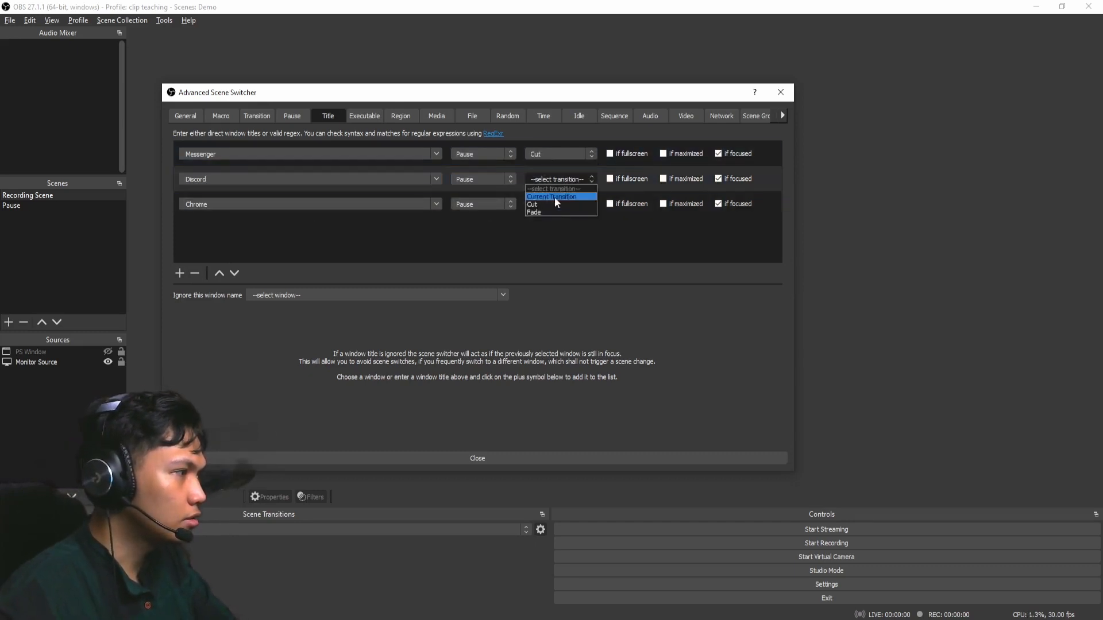
click(553, 204)
click(549, 205)
click(538, 230)
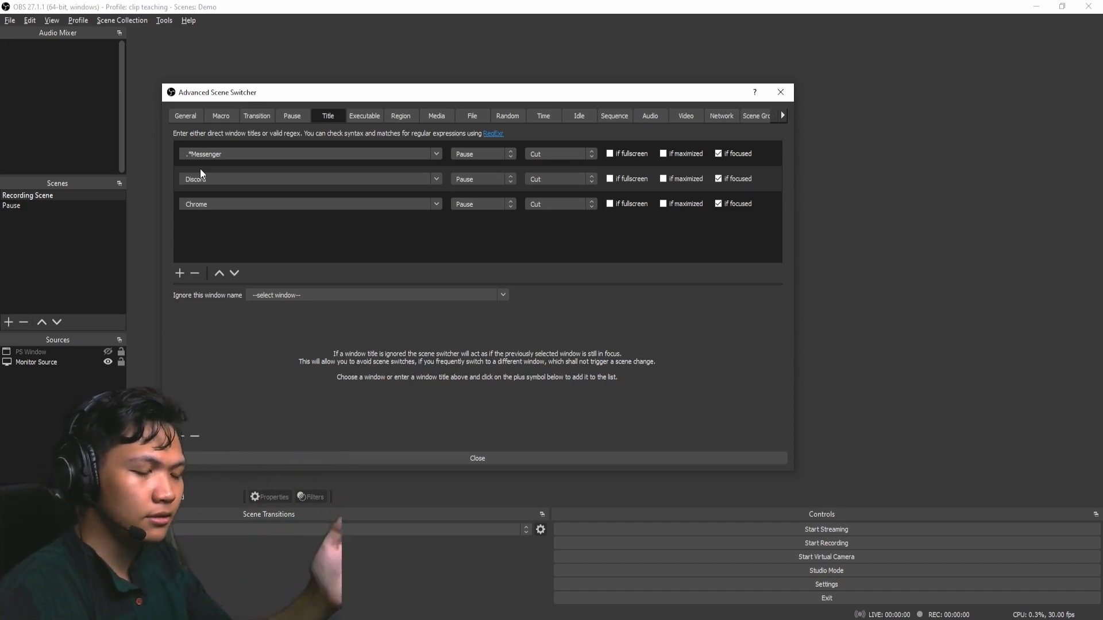
Turn the Messenger title into the regular expression .*Messenger.* to match any window title containing that word.
text(.*)
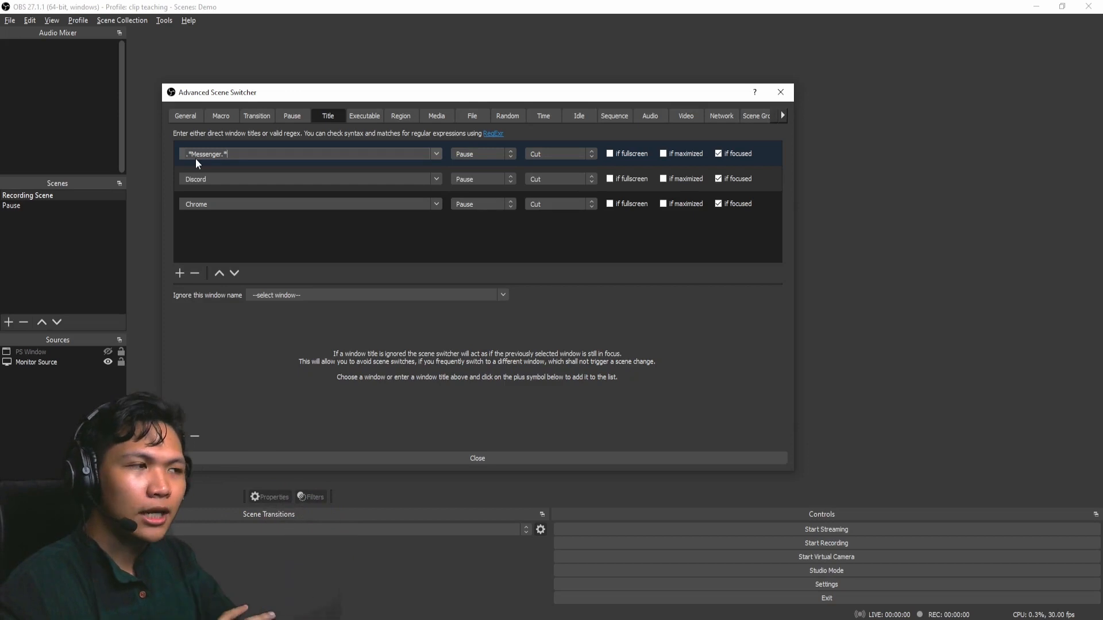
drag(222, 154, 246, 155)
Clear the window title of the Messenger rule and delete the Discord and Chrome rules.
triple_click(246, 155)
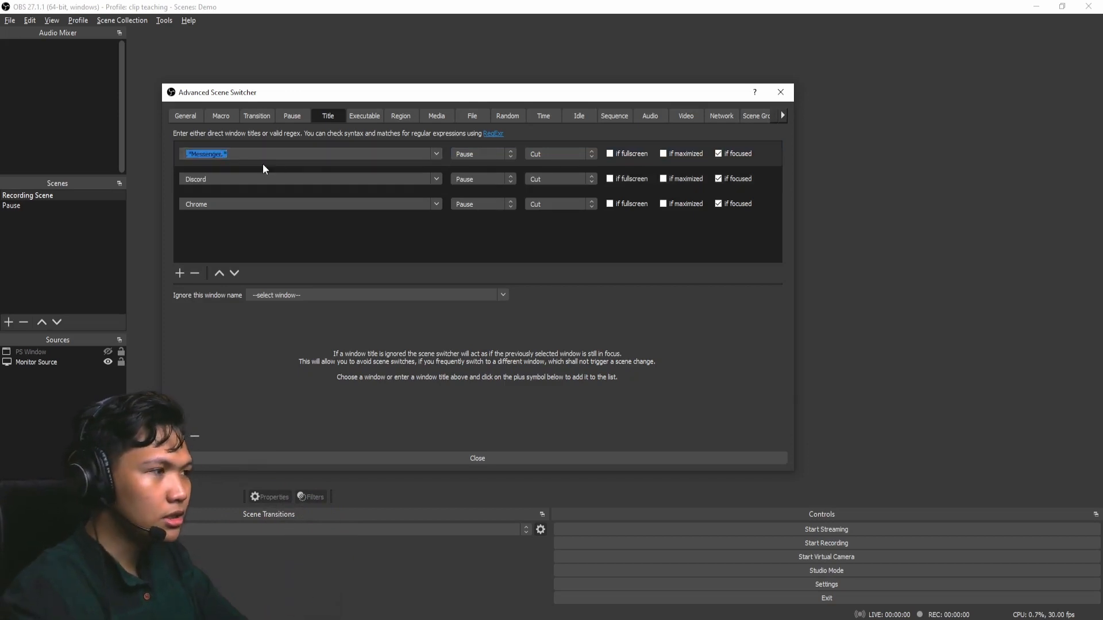
key(BackSpace)
click(324, 193)
click(324, 191)
click(194, 272)
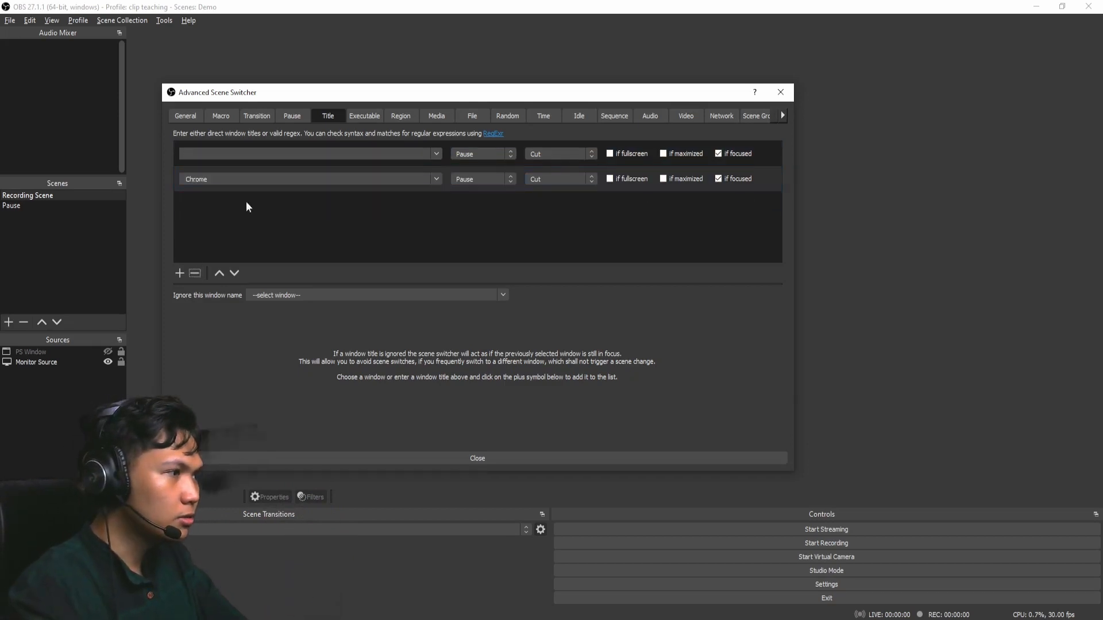
click(195, 274)
Set the remaining rule's window to *Untitled - Notepad and add a second rule for Document - WordPad.
click(292, 155)
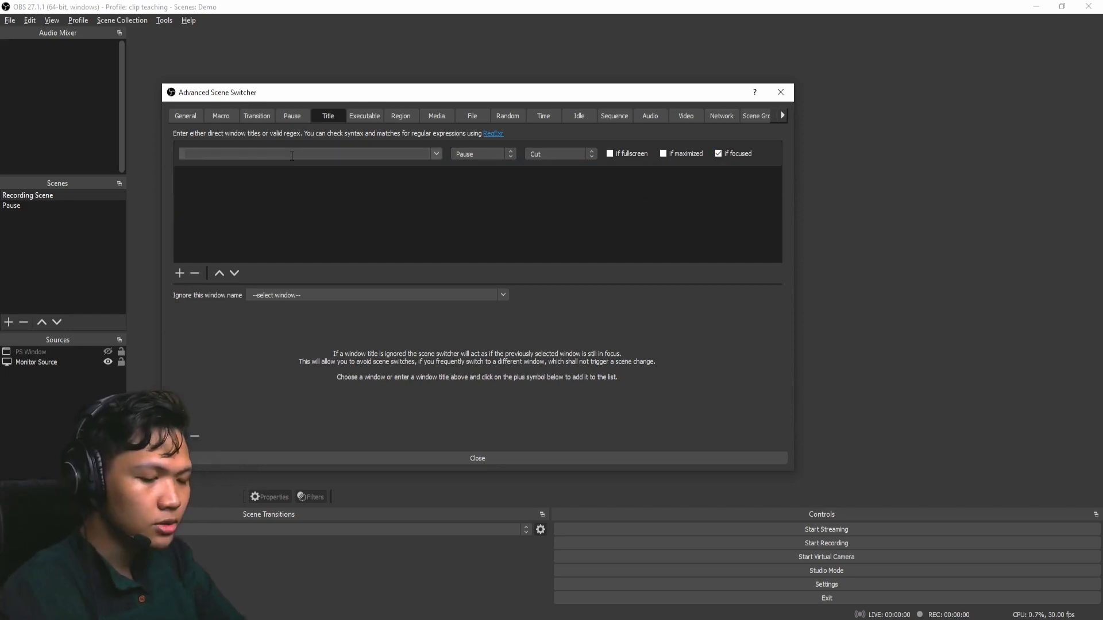
click(437, 155)
click(391, 196)
click(179, 273)
click(439, 181)
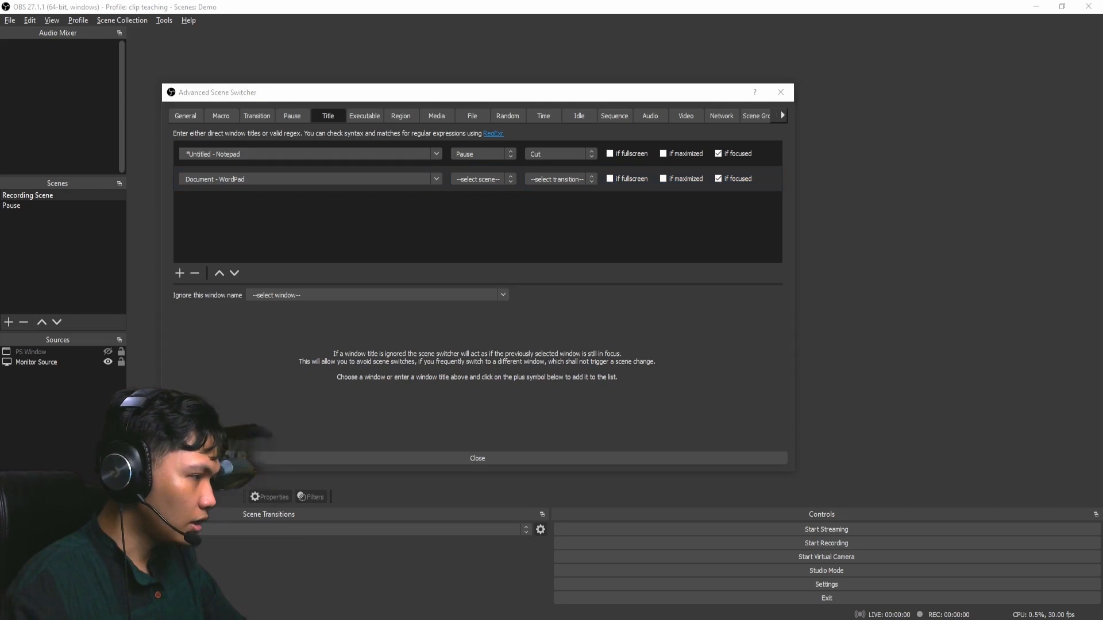
Make the WordPad rule switch to Recording Scene and open its transition choices.
click(491, 151)
click(491, 150)
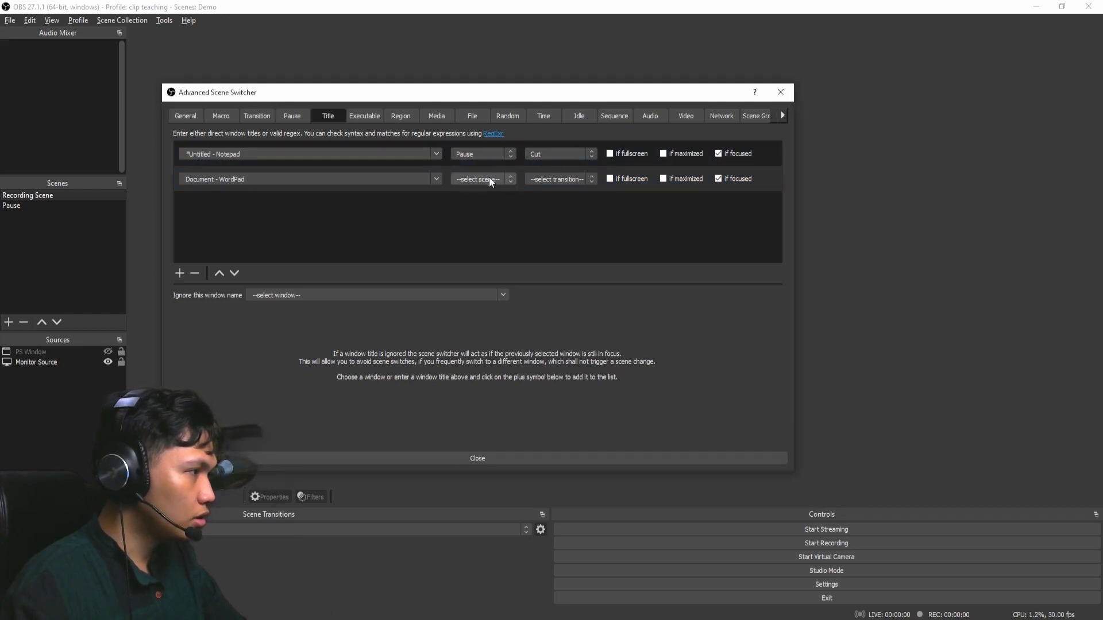
click(488, 178)
click(485, 213)
click(560, 180)
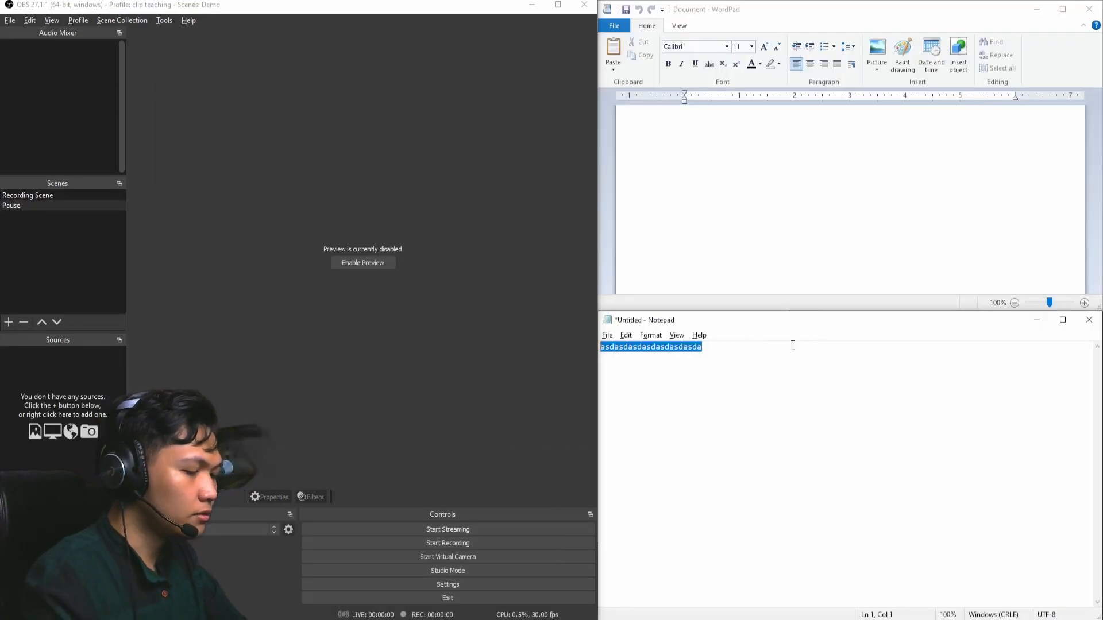
Replace the Notepad text with asdasd and alternate focus between WordPad and Notepad to test the automatic scene switching.
key(BackSpace)
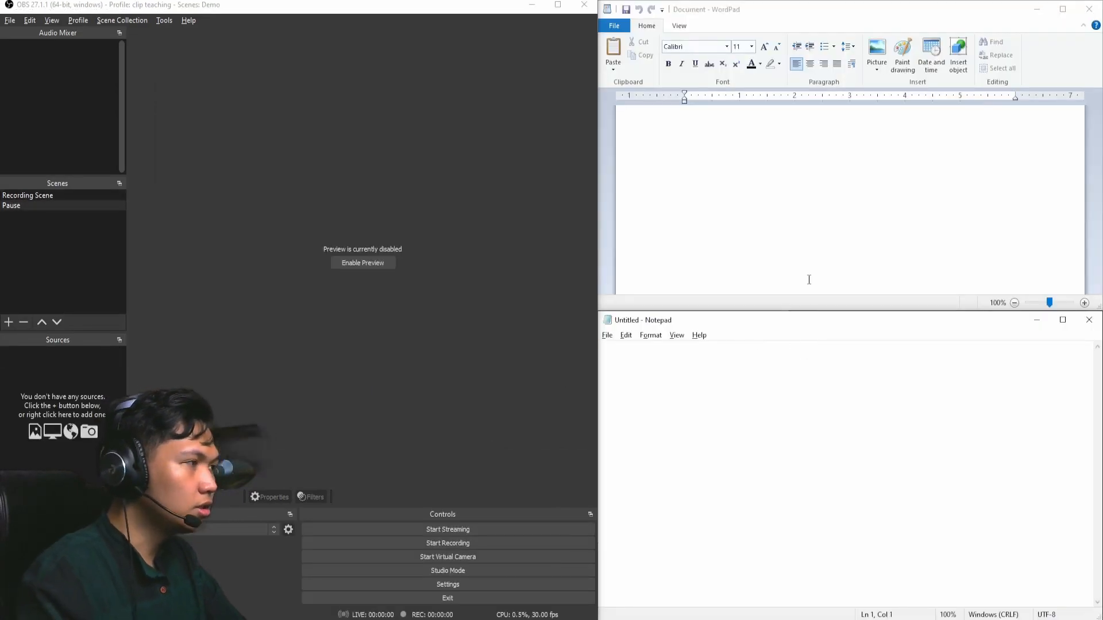
text(asdasd)
click(733, 15)
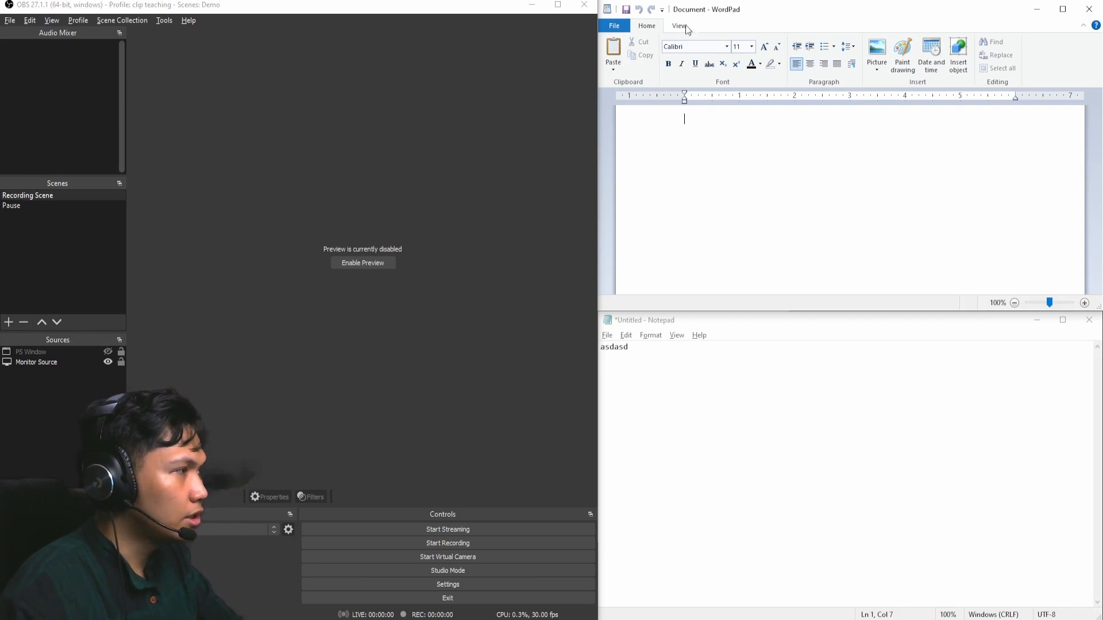
click(792, 384)
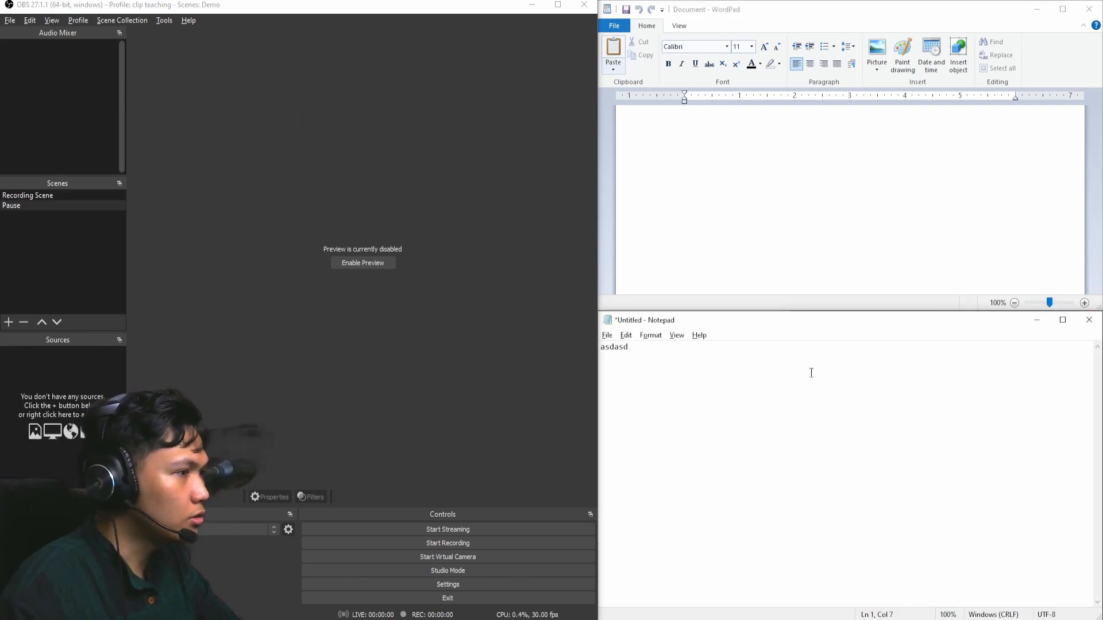
click(759, 172)
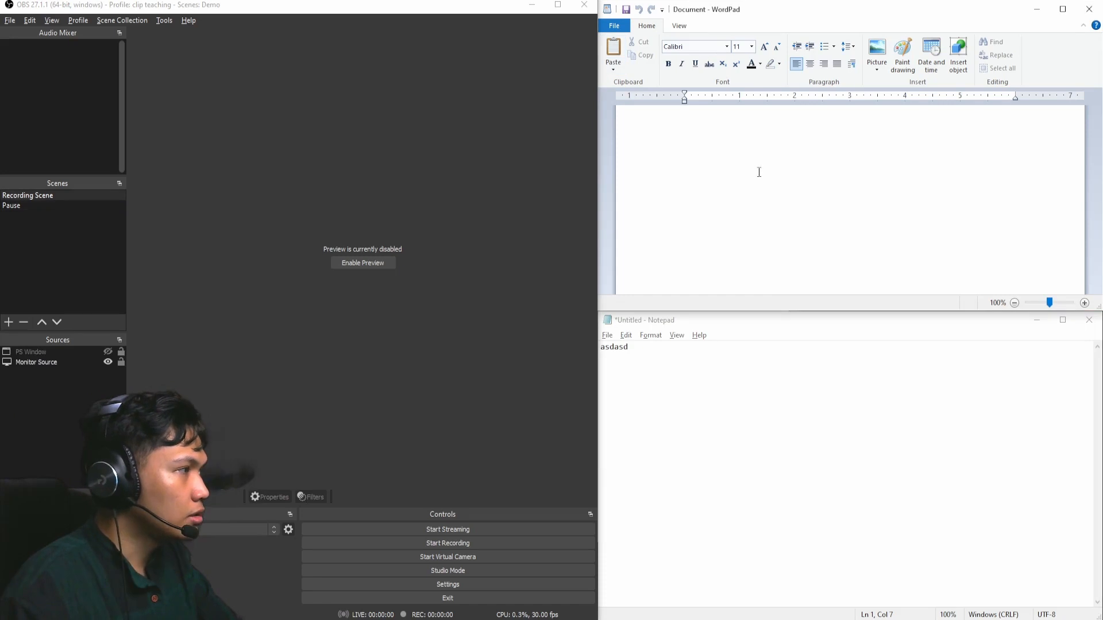
Enter and clear the sample text asdasd in WordPad, and empty the Notepad document as well.
text(asdasd)
key(ctrl+a)
key(BackSpace)
click(622, 364)
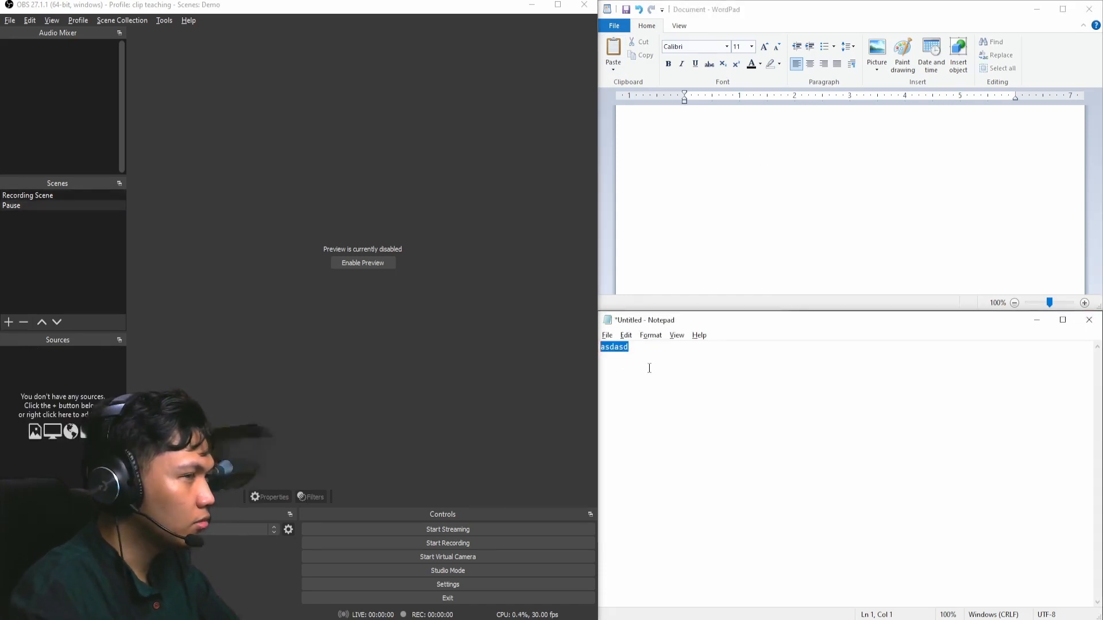
key(BackSpace)
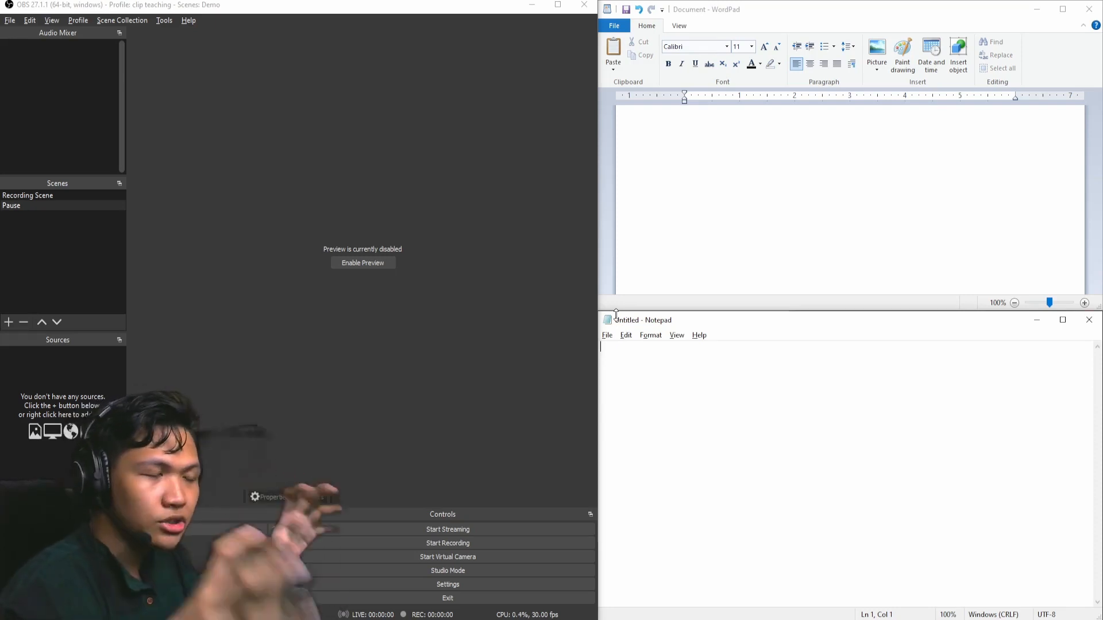
Test switching from WordPad to the empty Notepad, enter asdasdasd there to check the modified title, and clear the text.
key(alt+Tab)
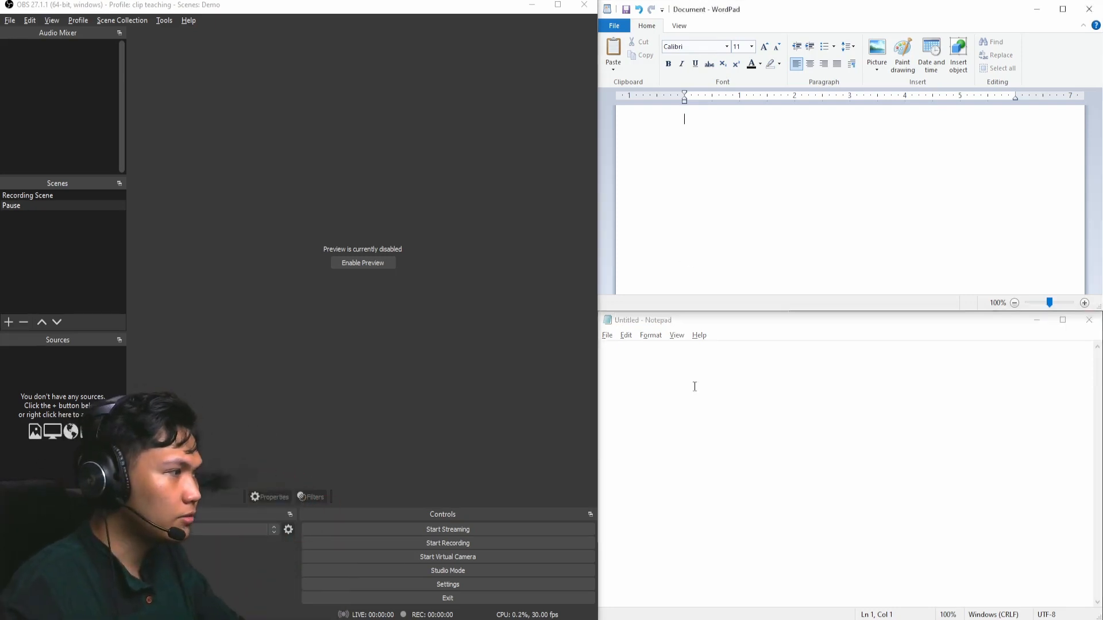
click(717, 348)
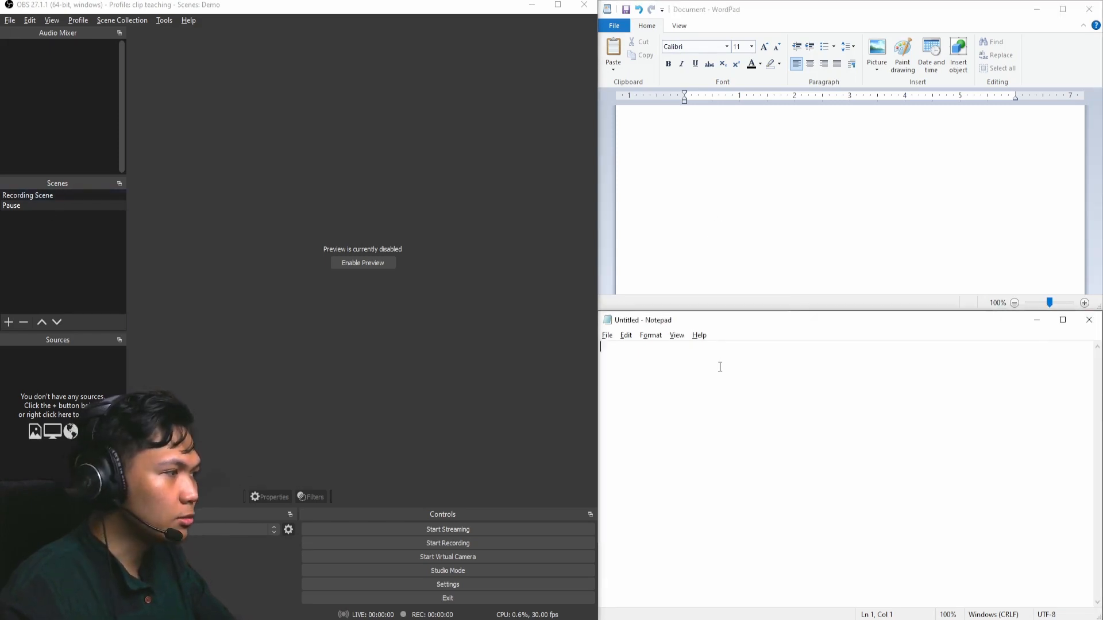
text(asdasdasd)
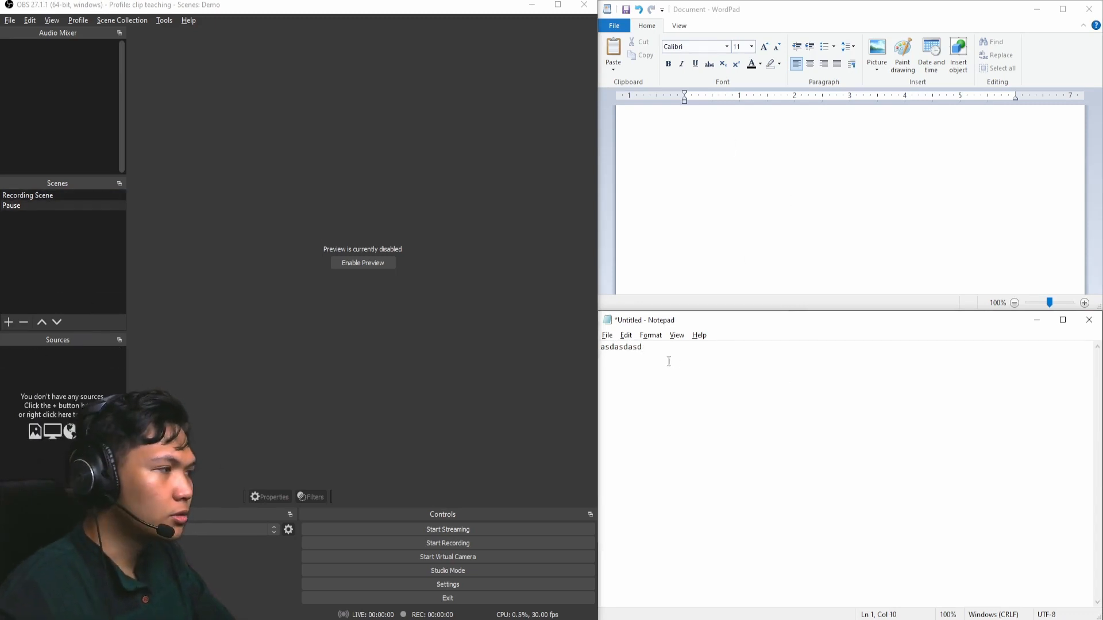
drag(668, 361, 584, 361)
key(BackSpace)
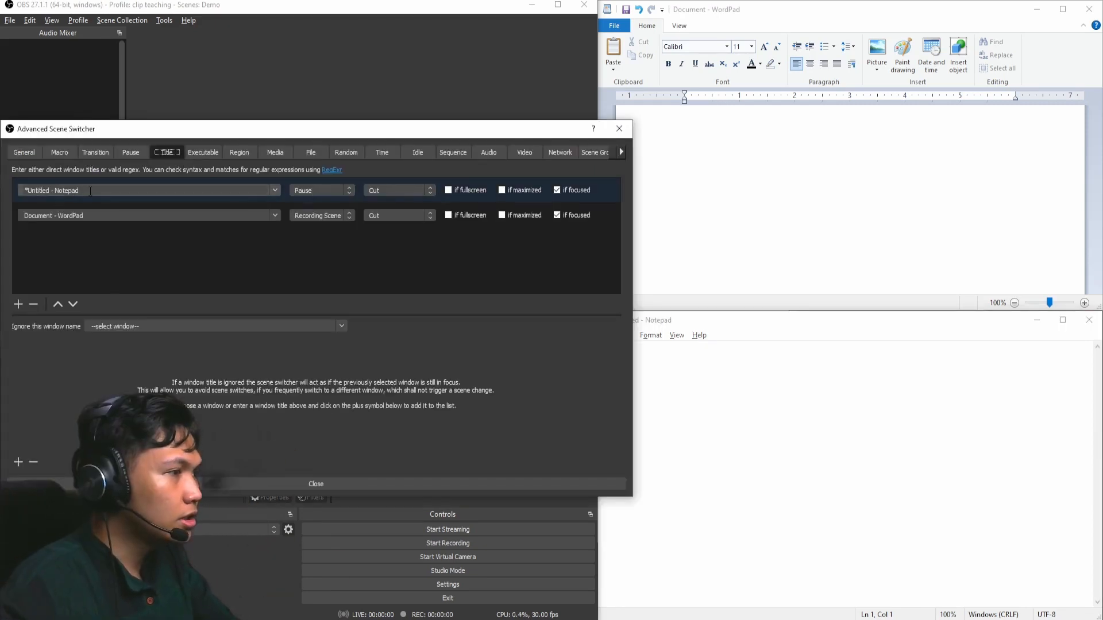
Change the Notepad rule's window title to the regular expression .*Notepad.* in the Advanced Scene Switcher.
drag(54, 190, 24, 191)
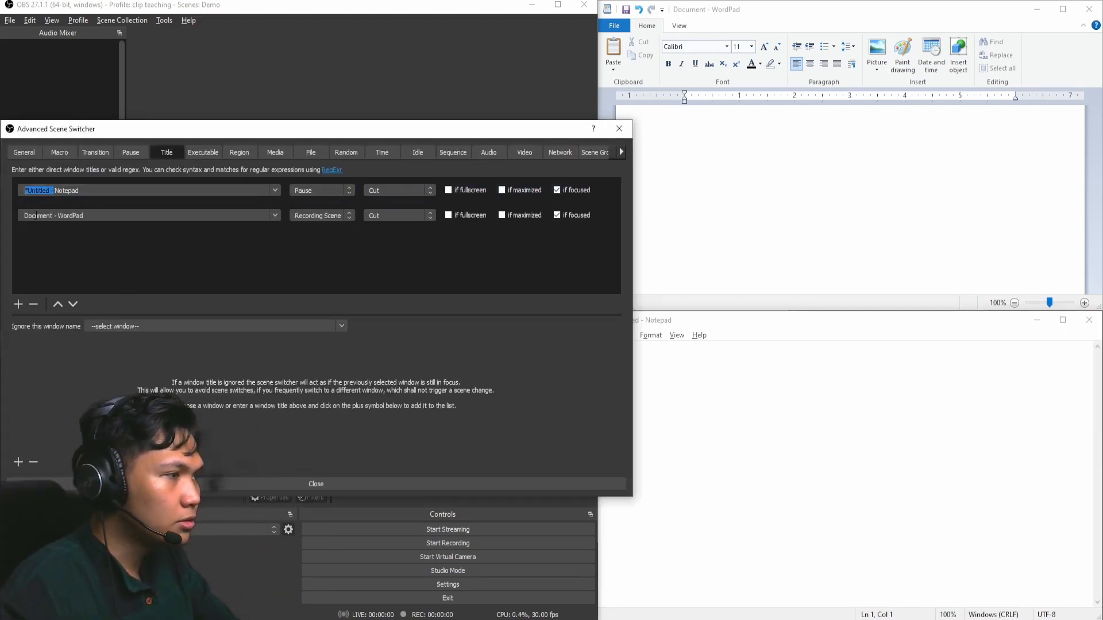
text(.*)
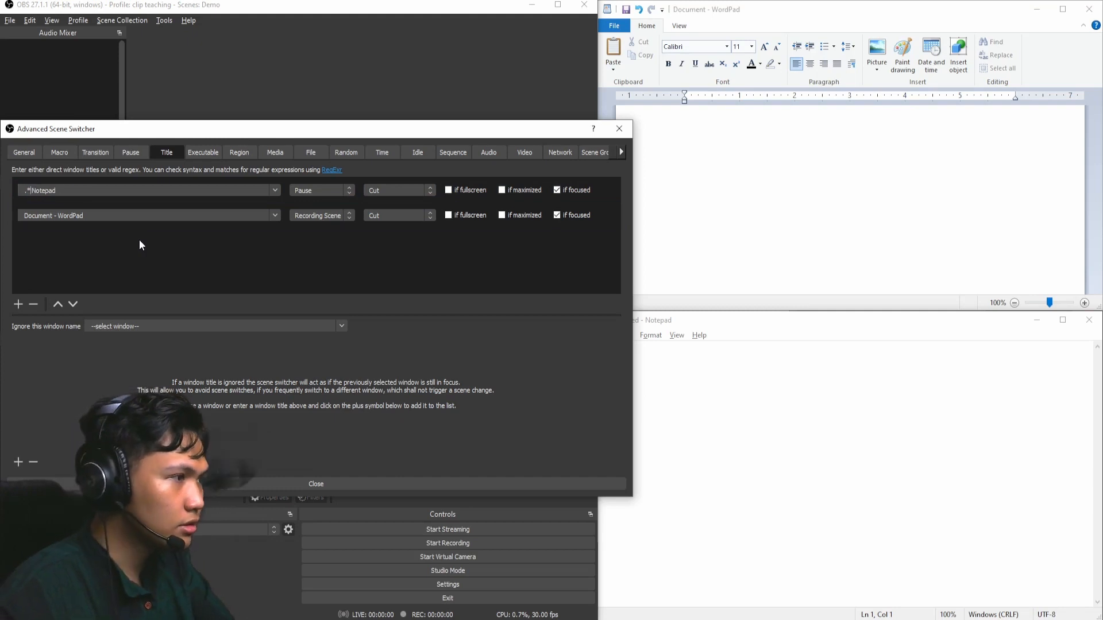
key(Right)
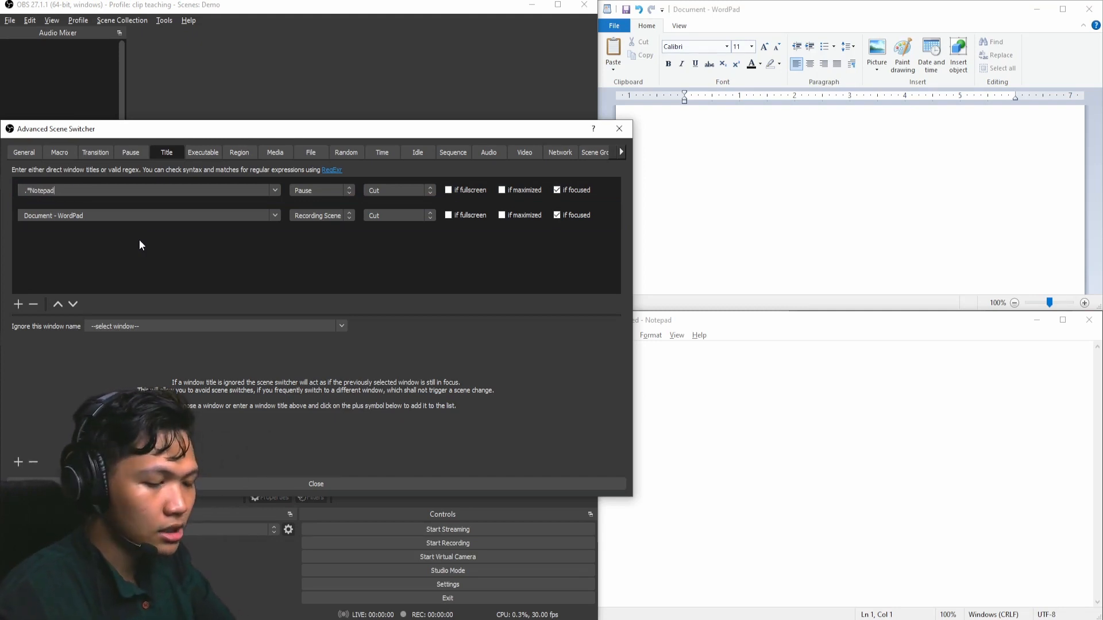
text(.*)
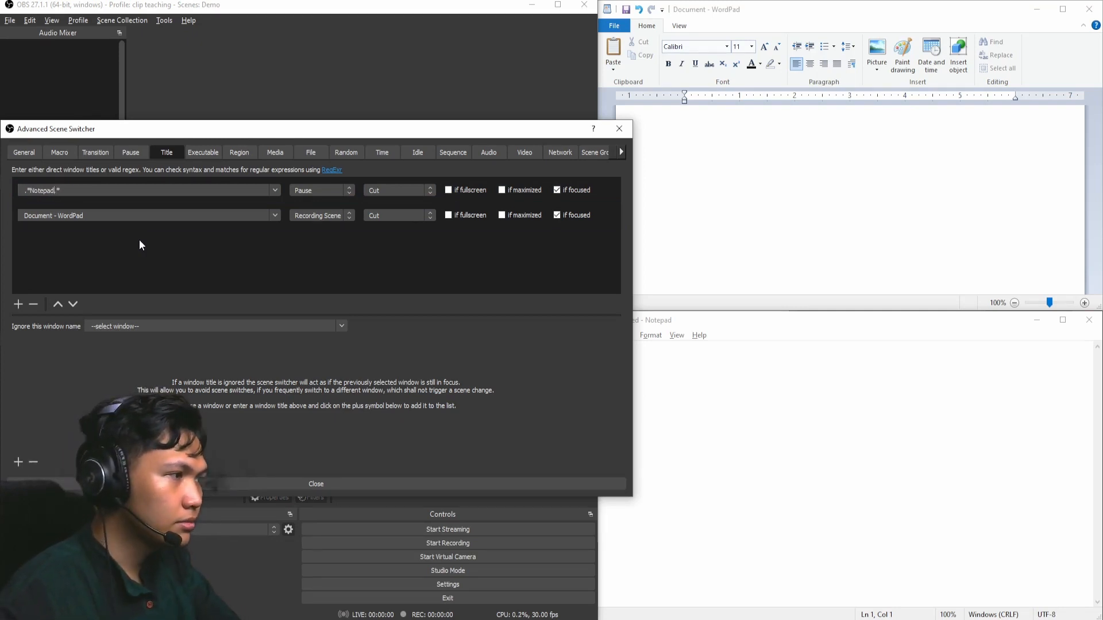
Change the WordPad rule's window title to the regular expression .*WordPad.*.
click(60, 217)
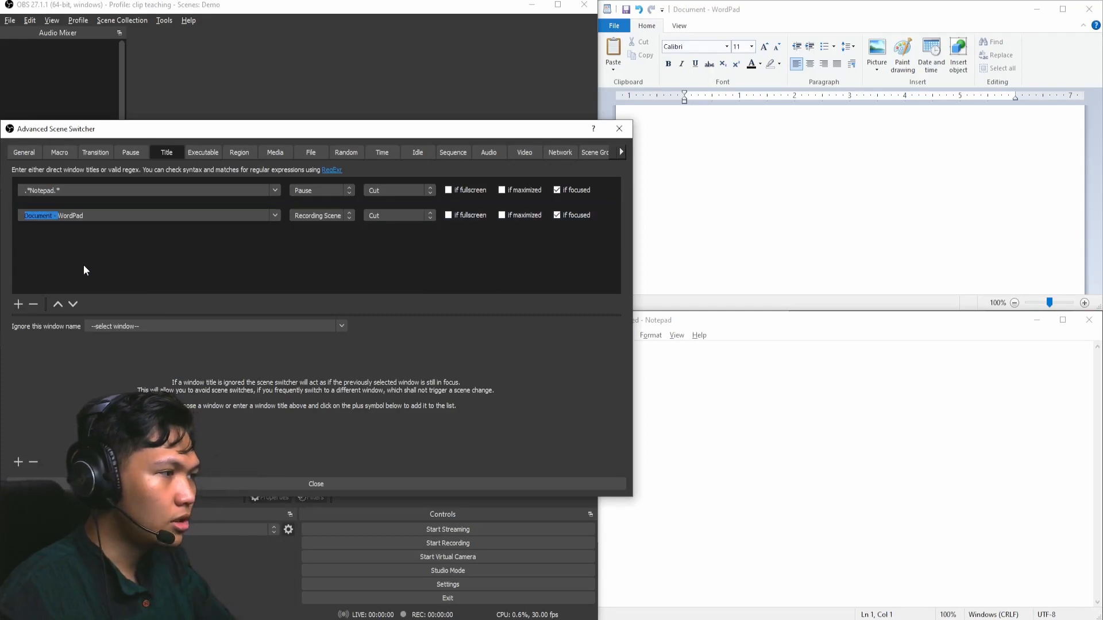
text(.*)
text(.*)
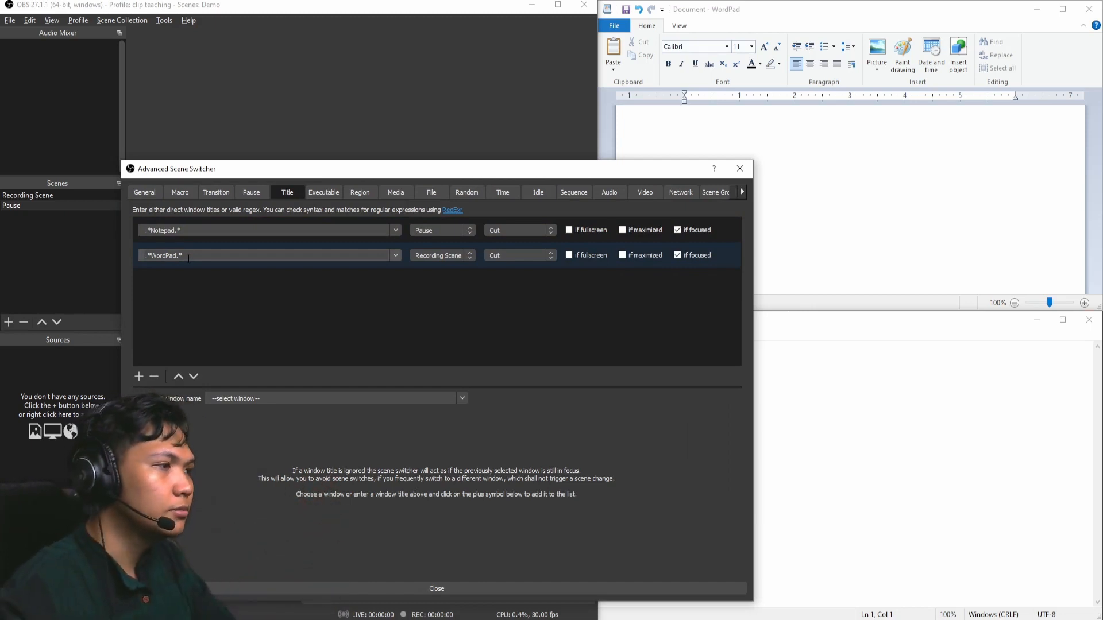
Add a third title rule matching .*Firefox.* that switches to the Pause scene.
click(140, 377)
click(203, 284)
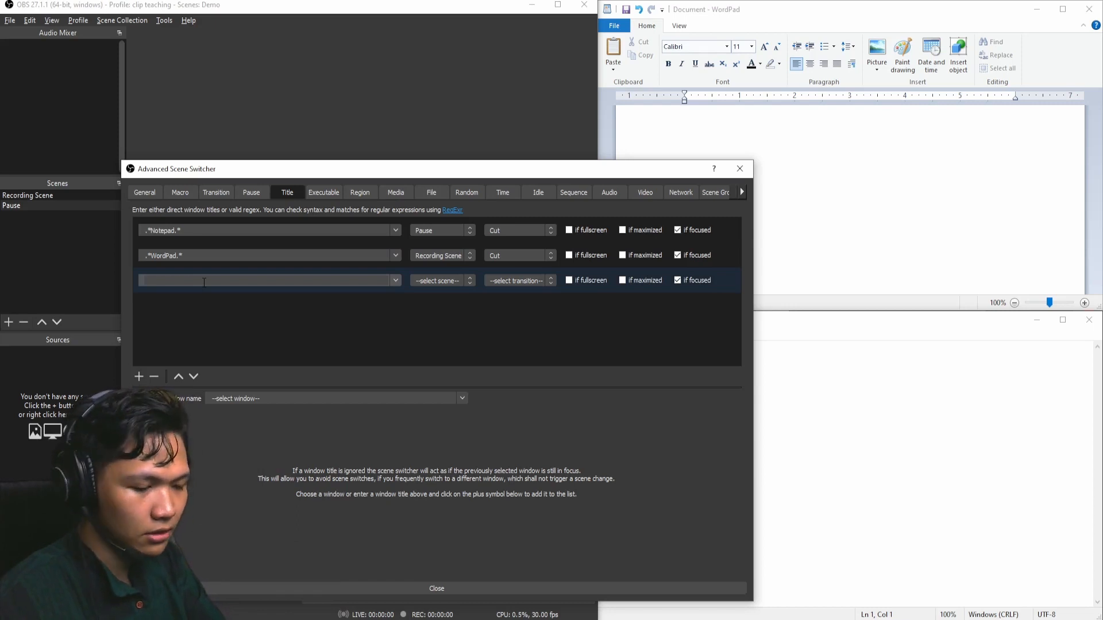
text(.*Firefox.8)
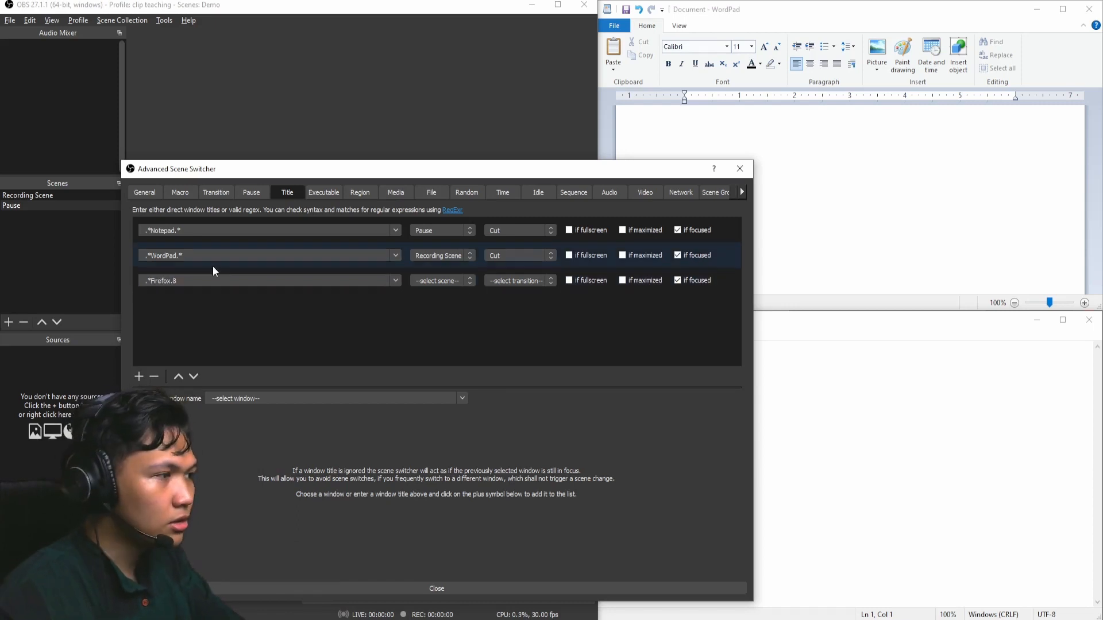
key(BackSpace)
text(*)
click(441, 280)
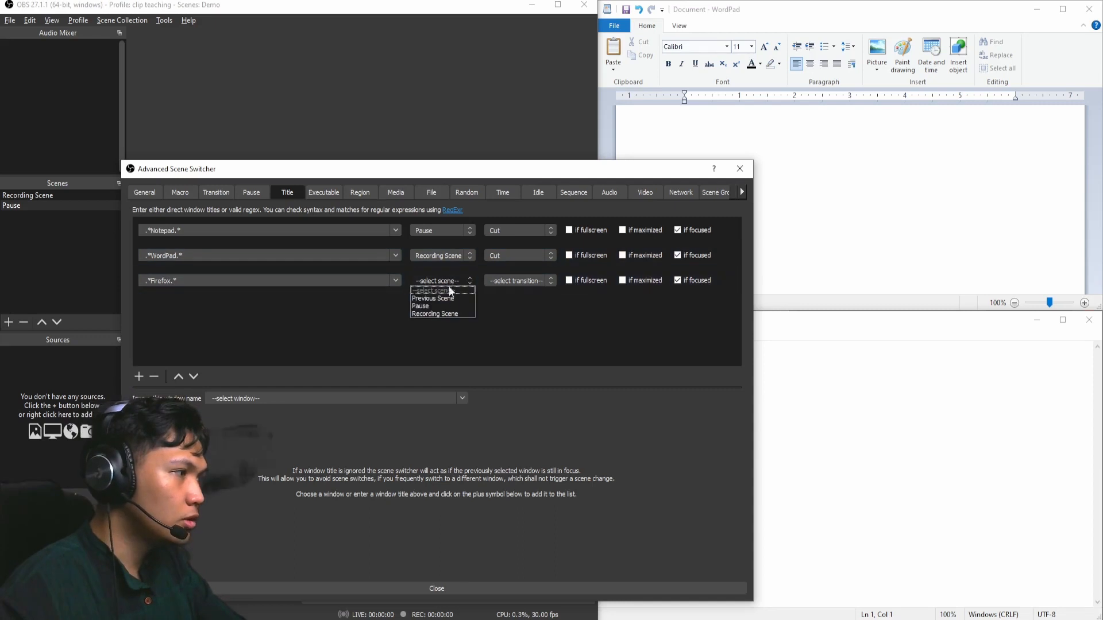
click(450, 302)
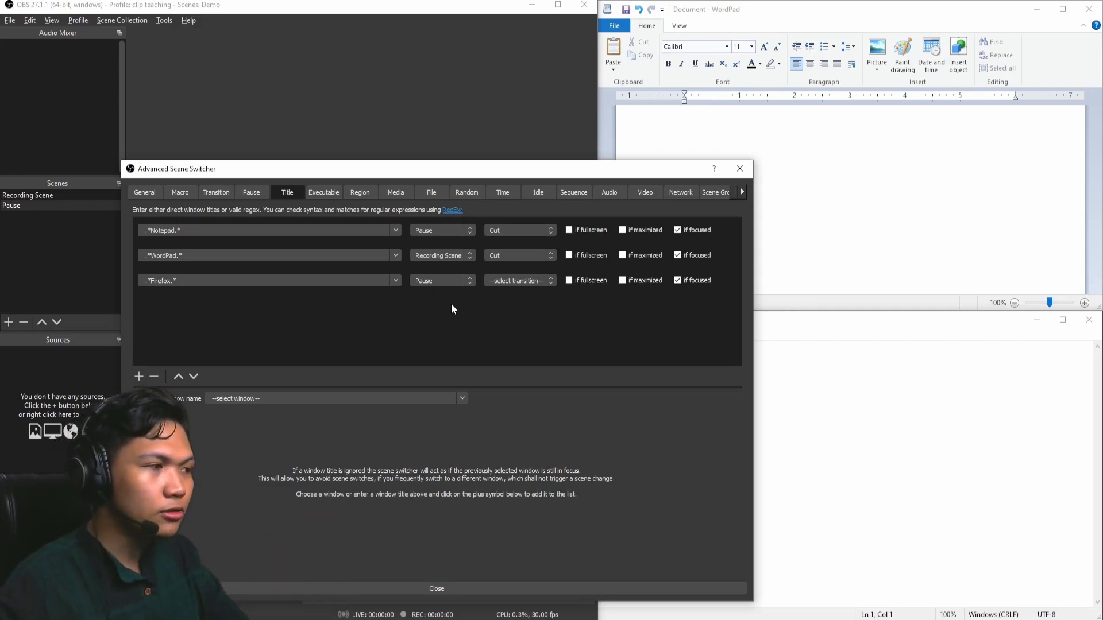
Add a title rule matching .*Discord.* that switches to Pause, and set the Firefox and Discord rules' transitions to Cut.
click(139, 376)
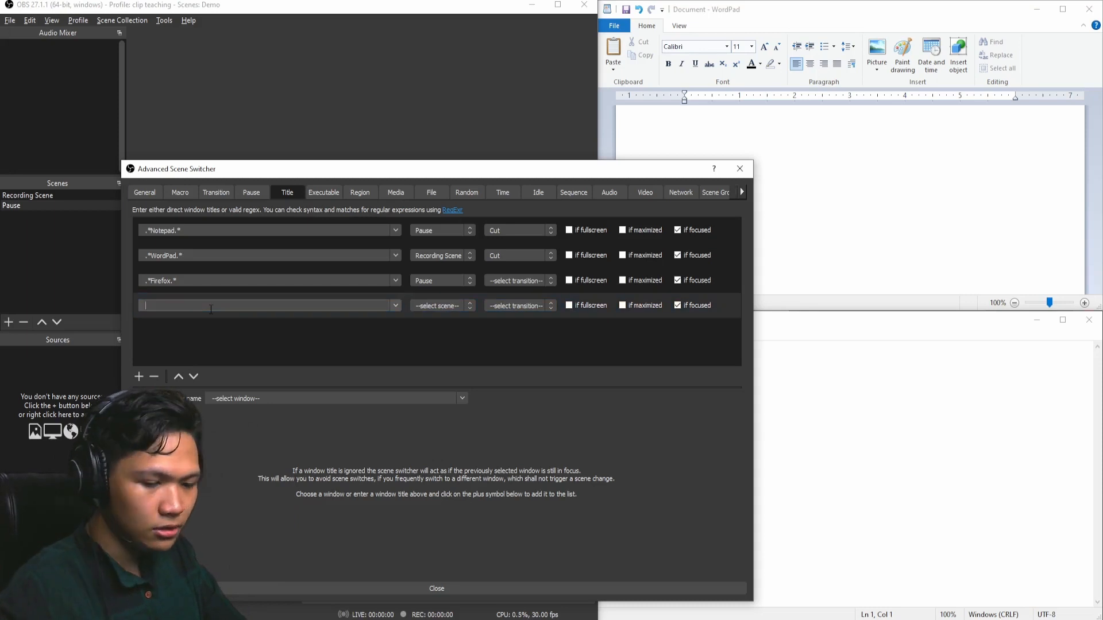
click(396, 310)
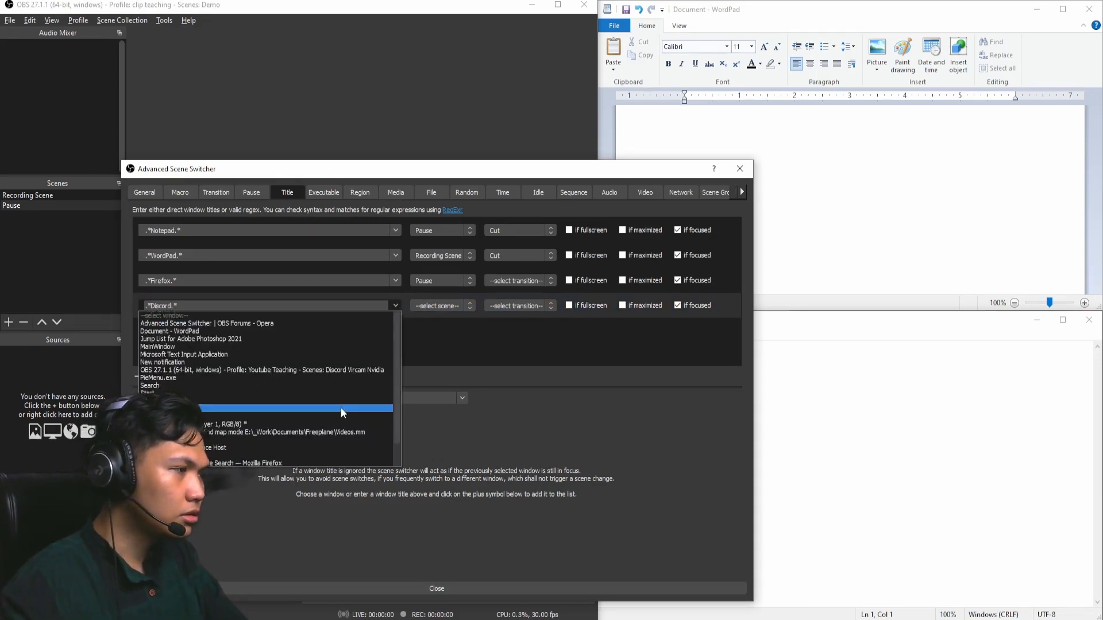
click(398, 309)
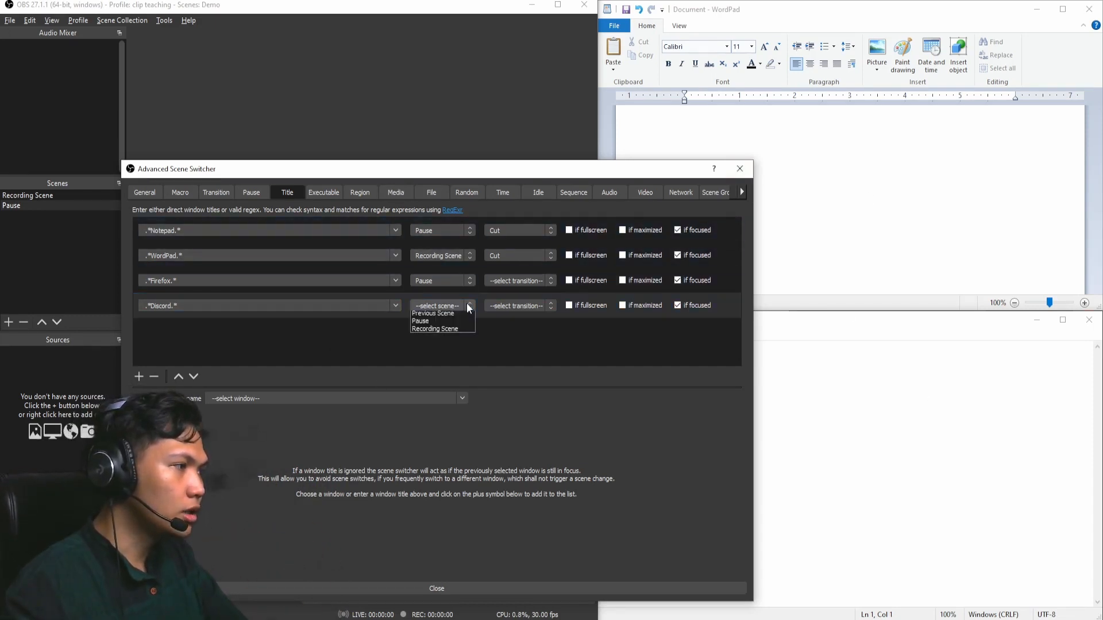
click(438, 321)
click(539, 280)
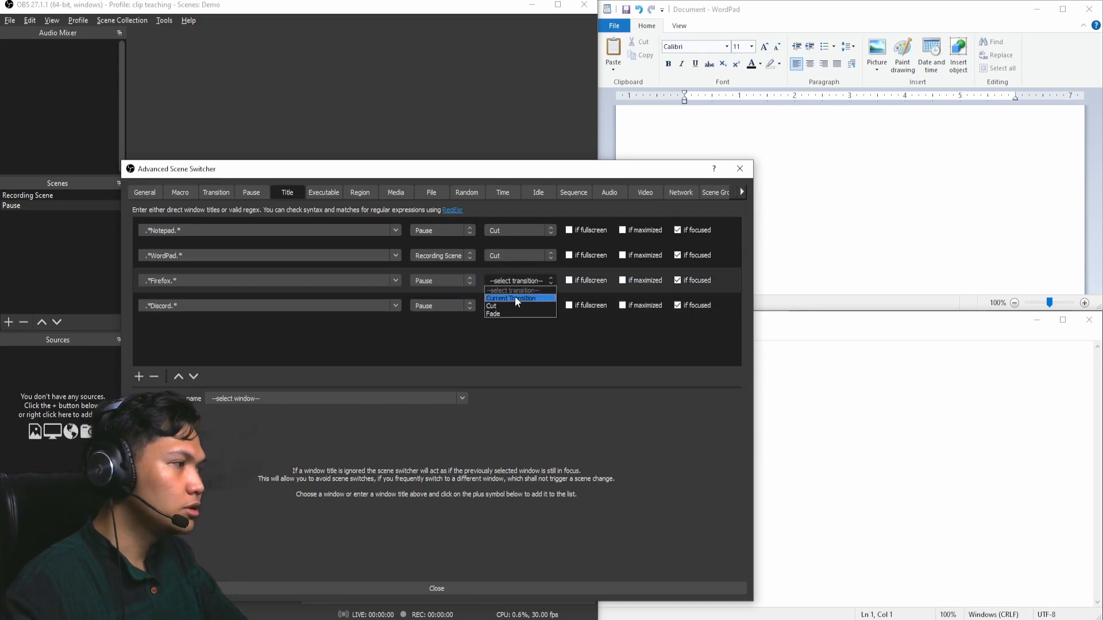
click(504, 305)
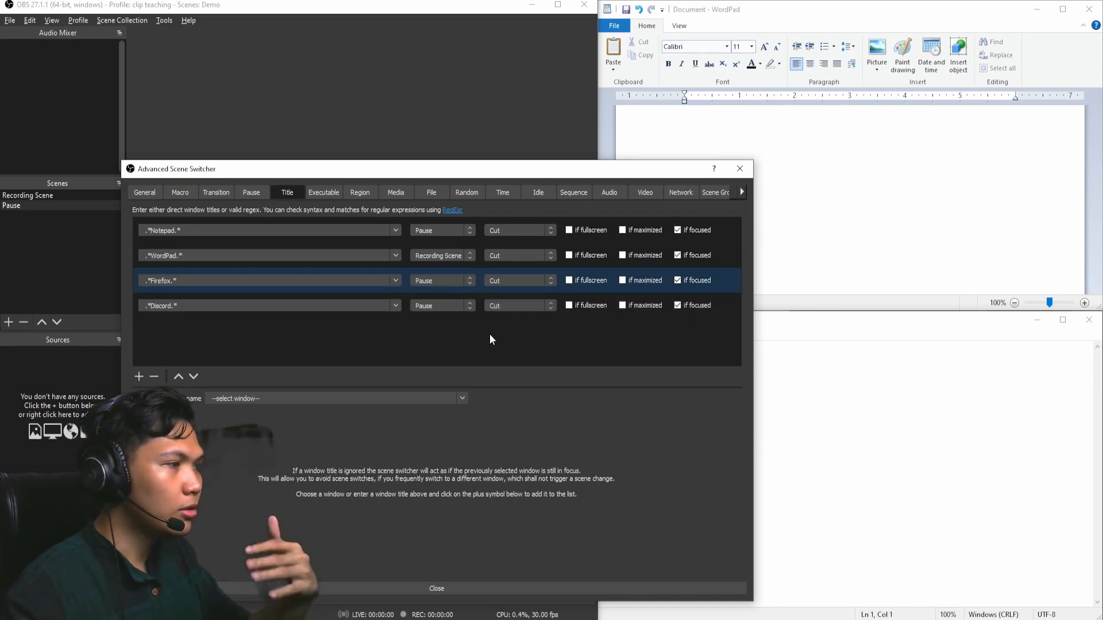
Add a fifth title rule, try photoshop as its window title, and clear the entry.
click(138, 377)
click(396, 331)
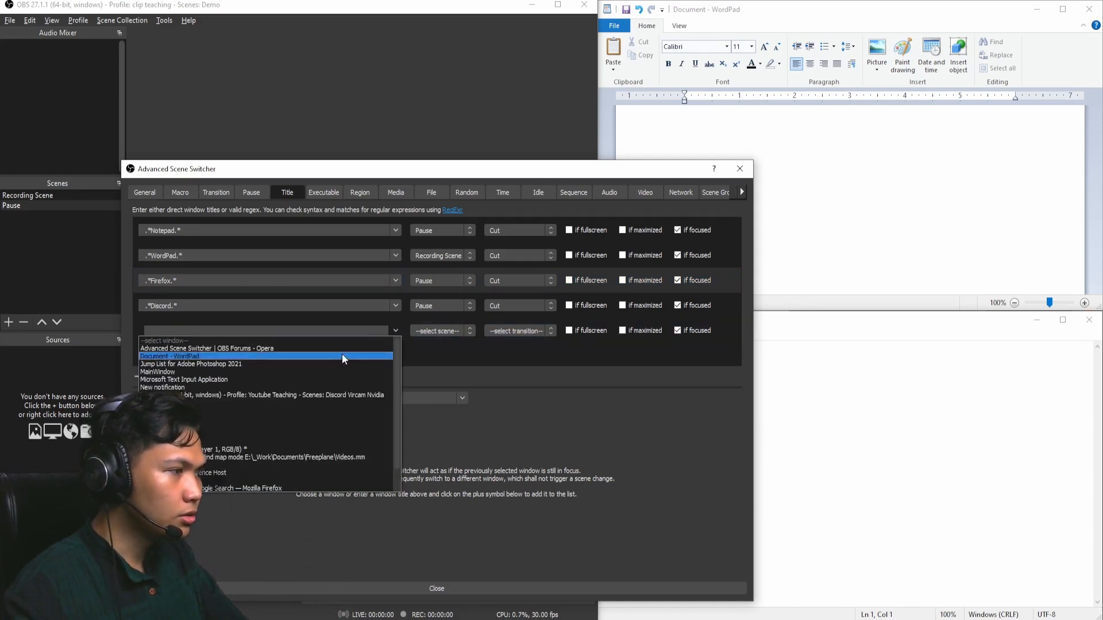
click(317, 330)
text(photoshop)
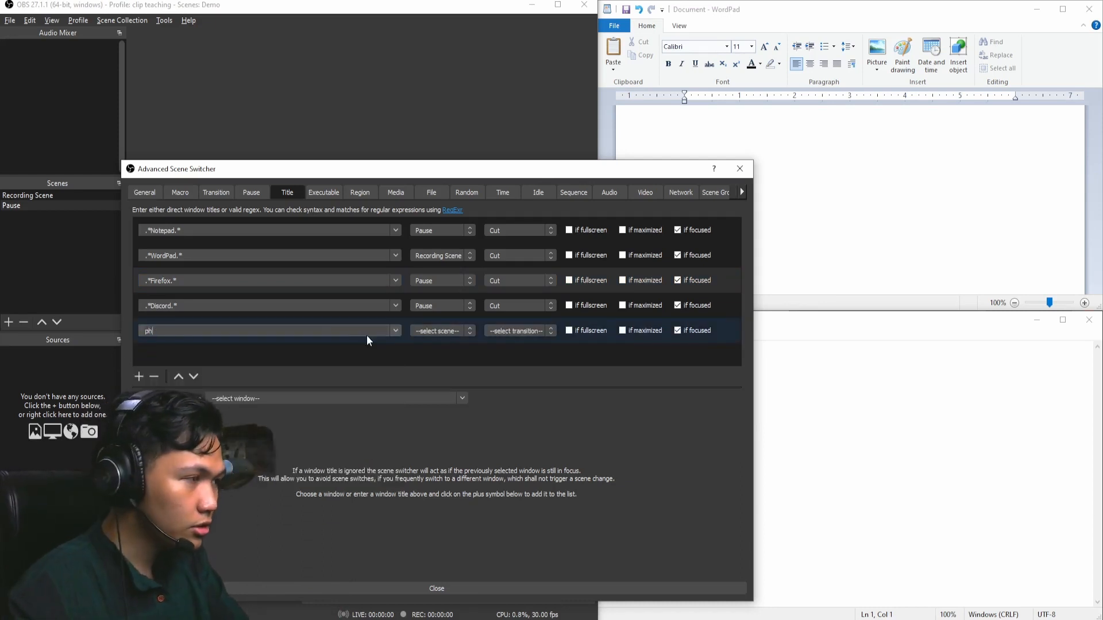
key(BackSpace)
key(BackSpace)
key(BackSpace)
key(BackSpace)
key(BackSpace)
key(BackSpace)
key(BackSpace)
key(BackSpace)
key(BackSpace)
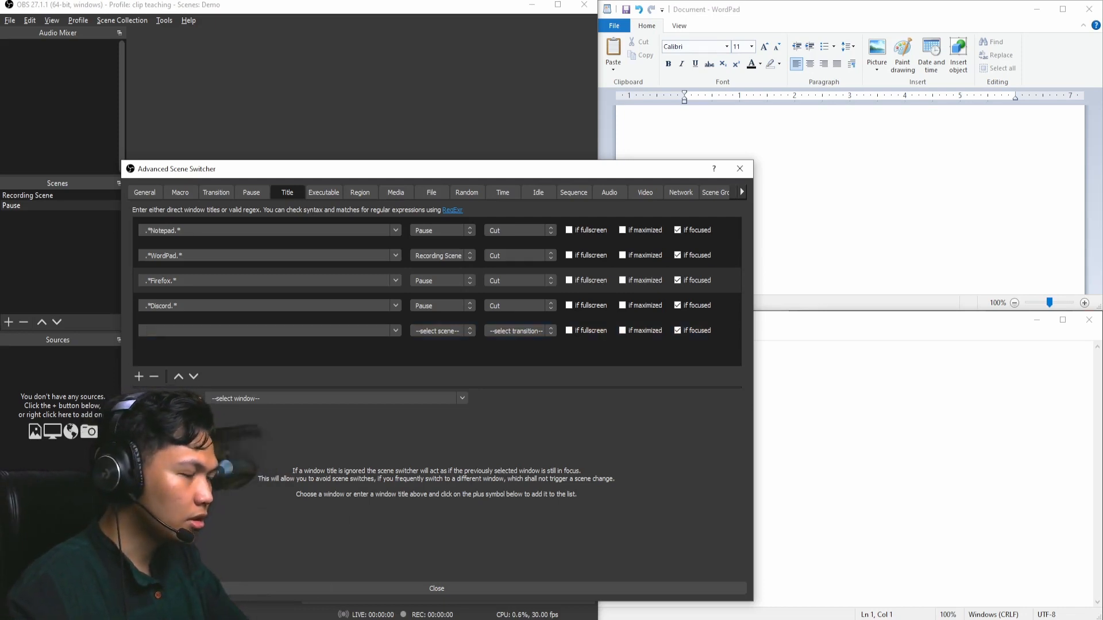
Set the fifth rule's window to the Photoshop document Untitled-1 @ 100% (Layer 1, RGB/8) *.
click(395, 331)
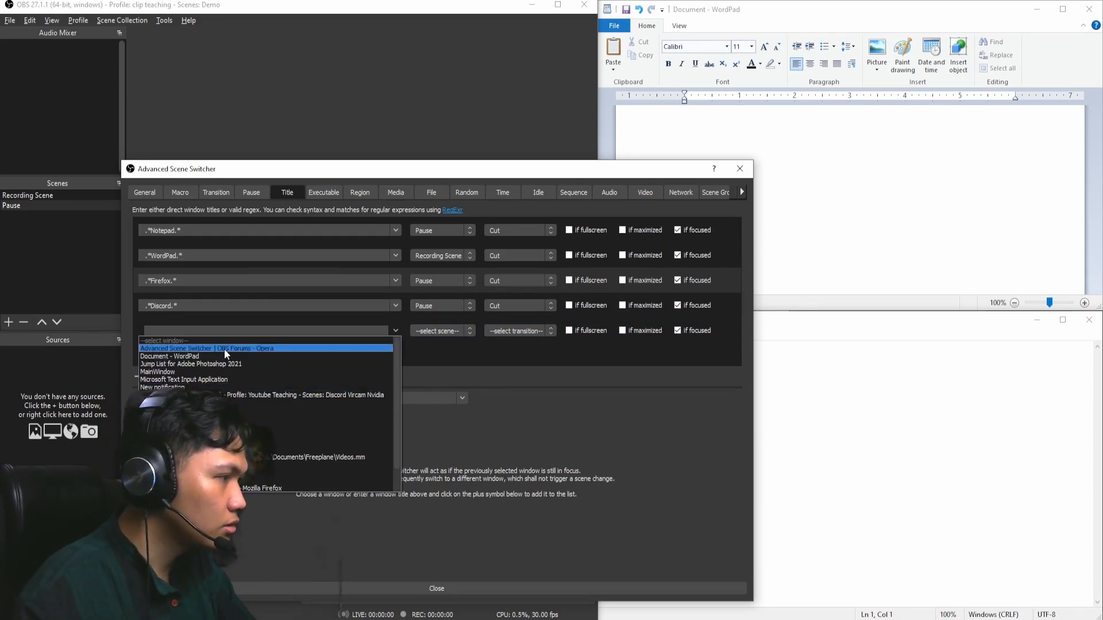
click(230, 442)
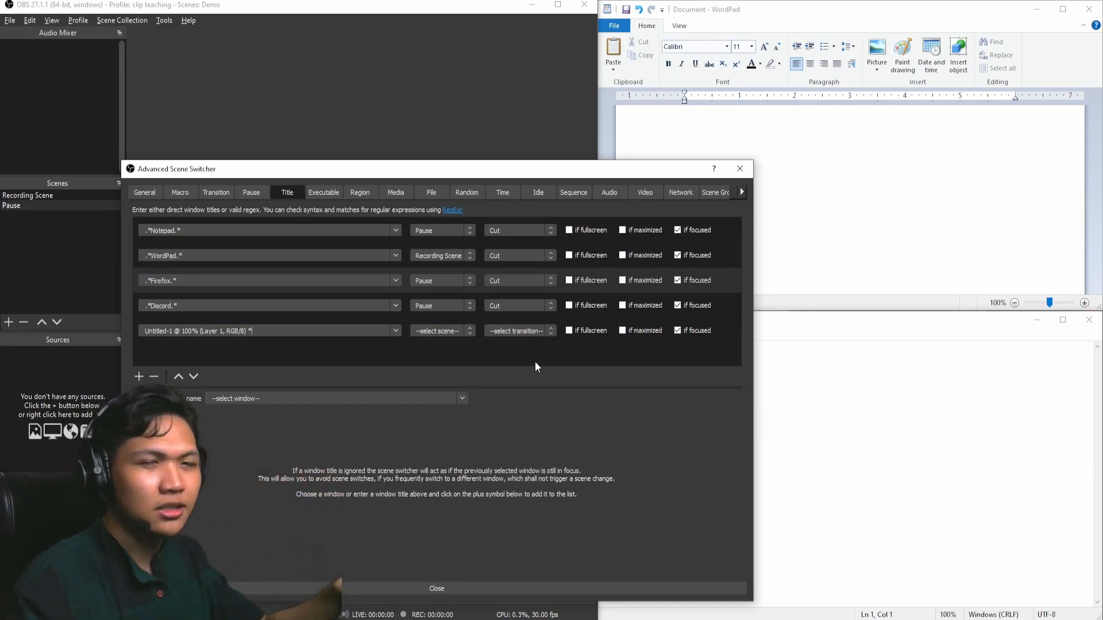
click(335, 335)
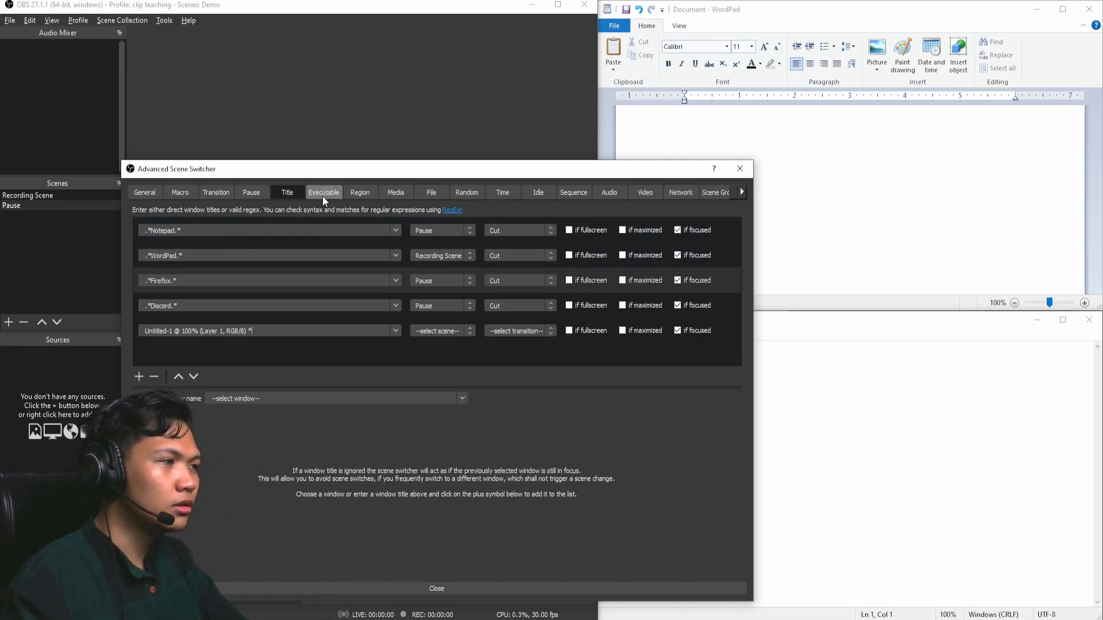
click(329, 341)
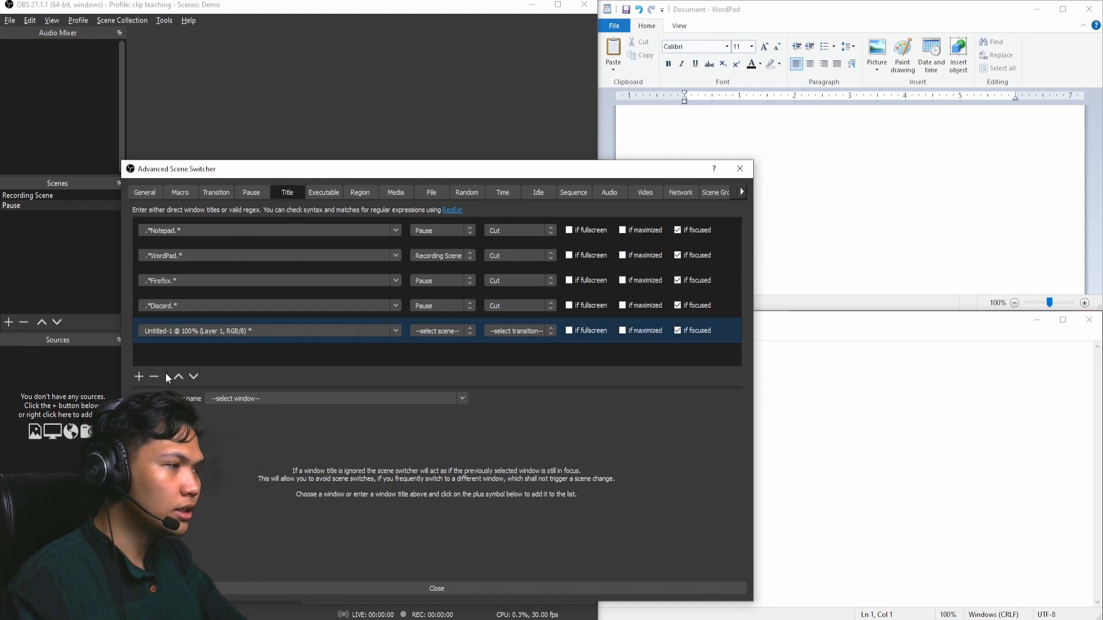
Add an executable-based switching rule and choose Photoshop.exe as its process.
click(324, 193)
click(140, 567)
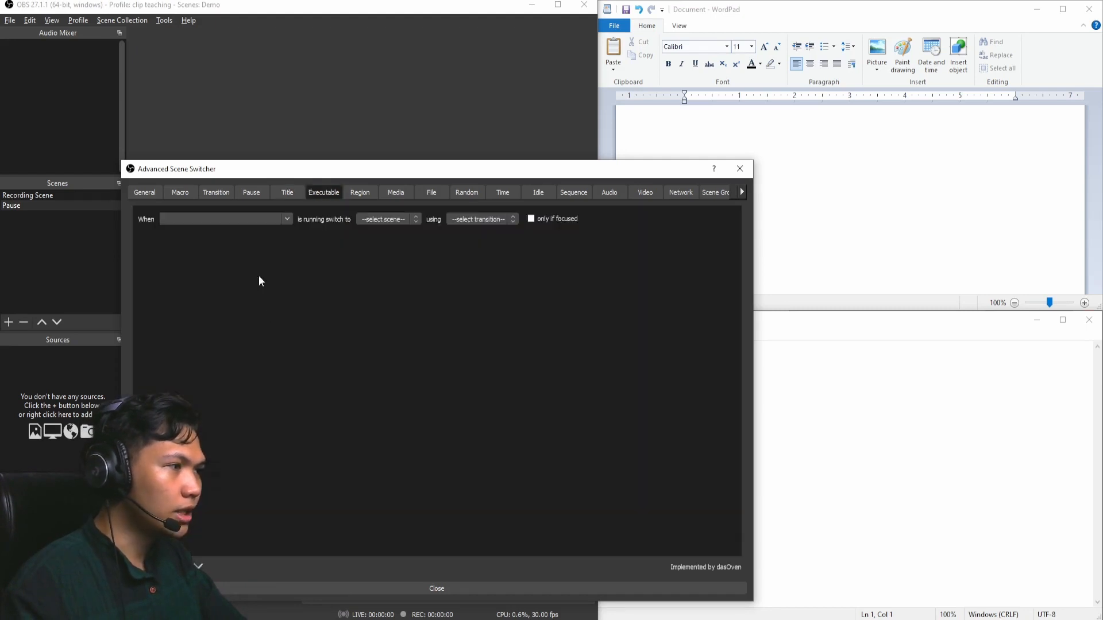
click(283, 222)
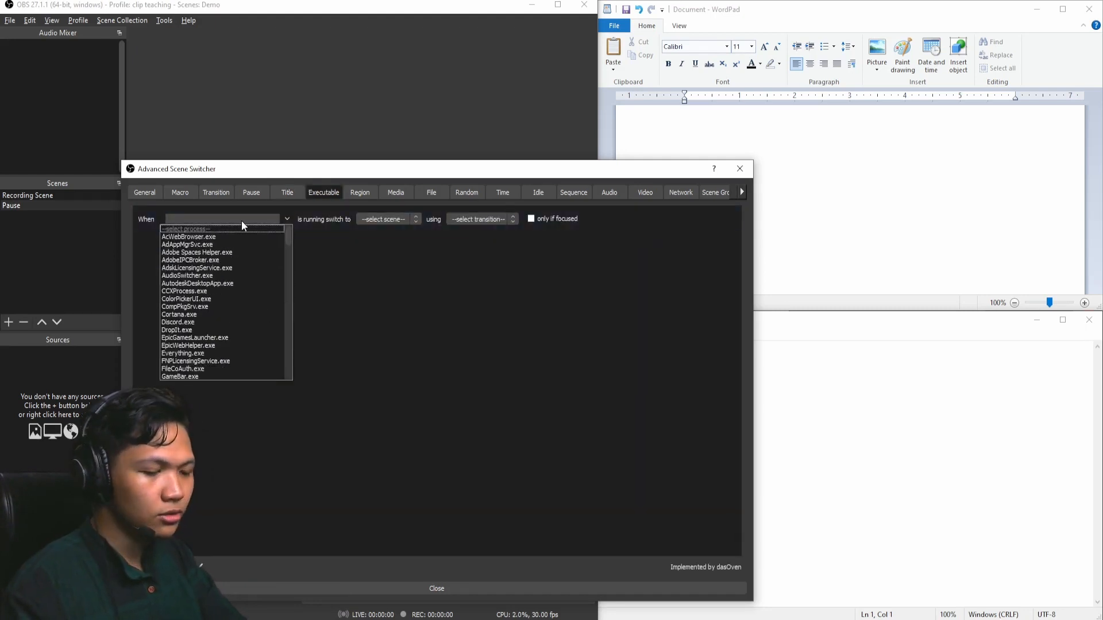
key(Return)
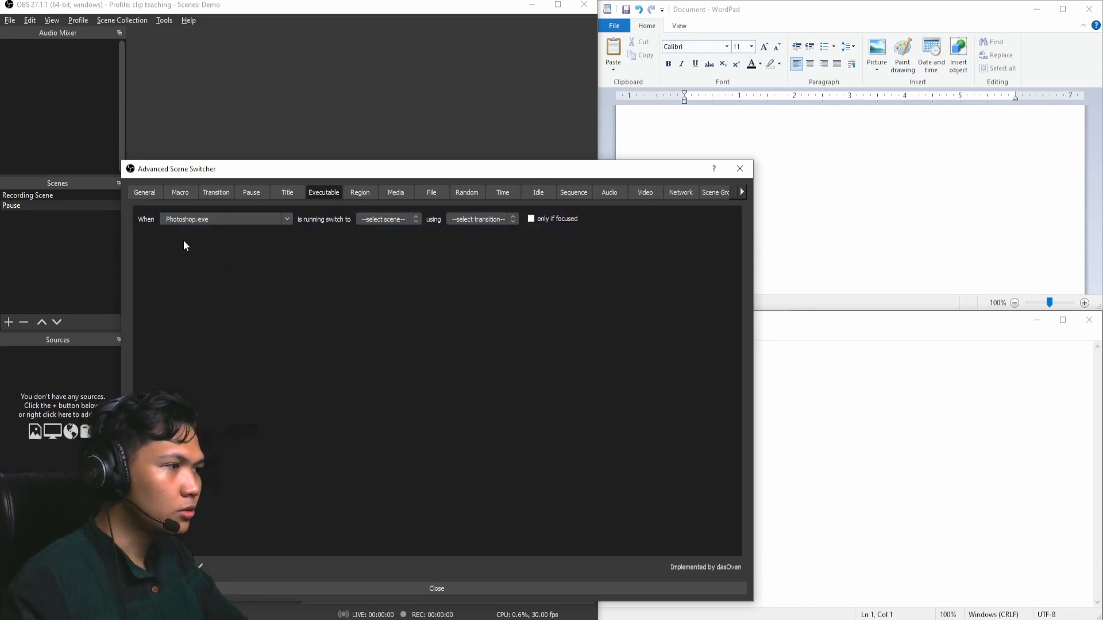
Set the Photoshop.exe rule to switch to Recording Scene using Cut, only if focused.
click(392, 222)
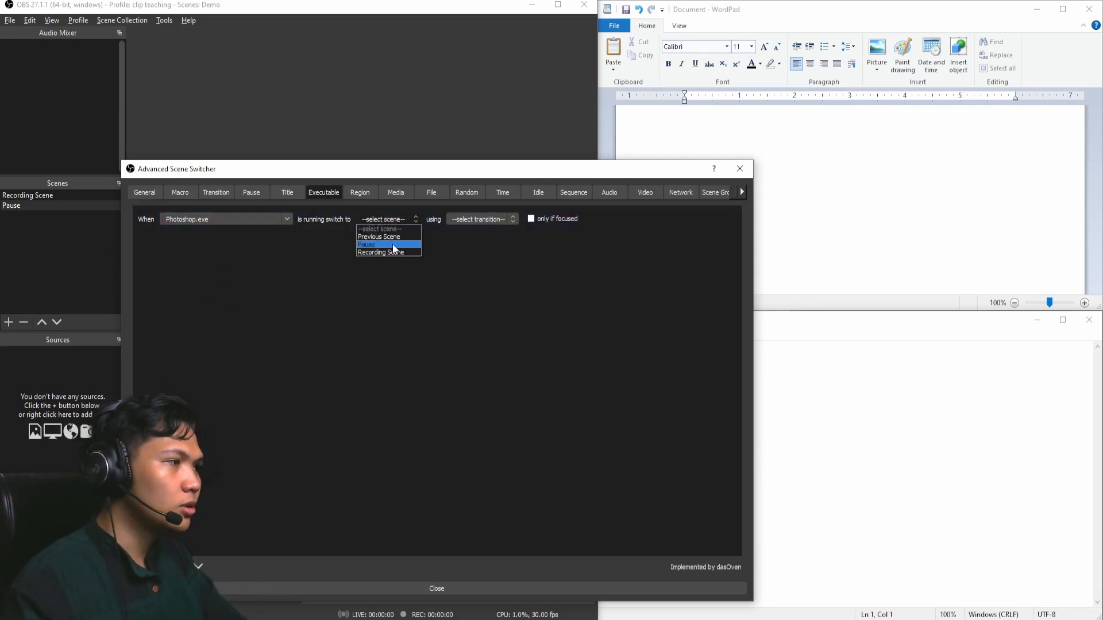
click(396, 246)
click(499, 224)
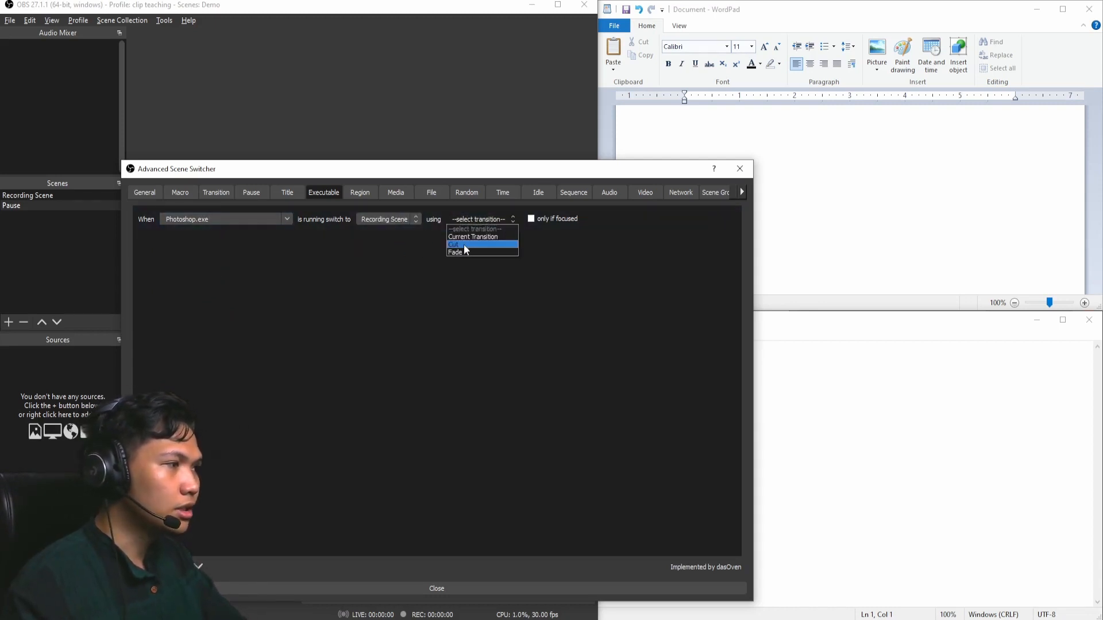
click(463, 244)
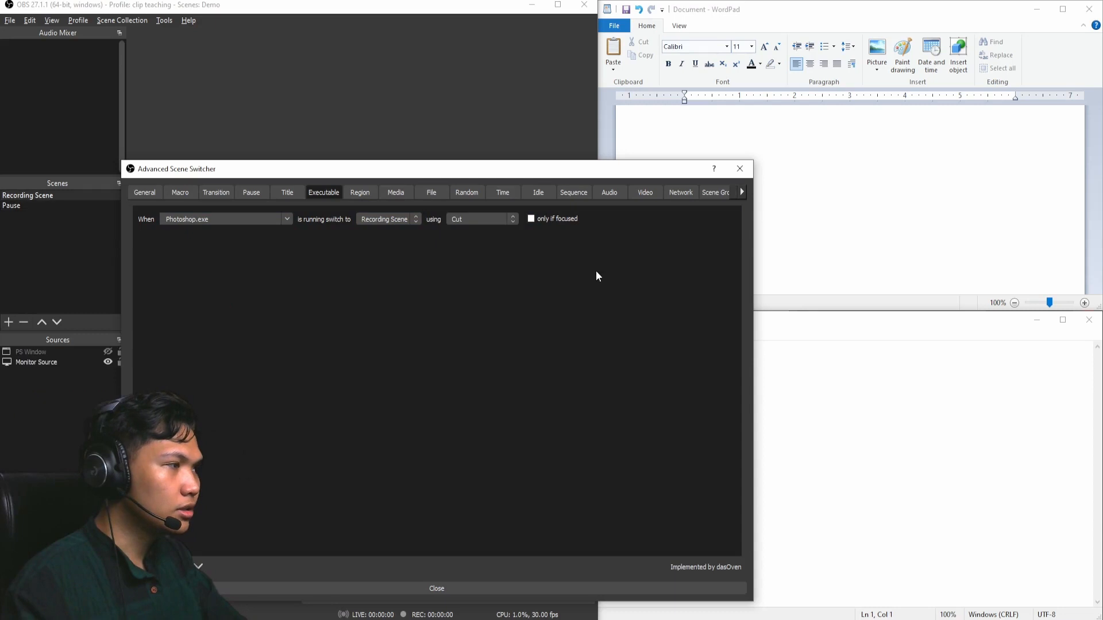
click(532, 219)
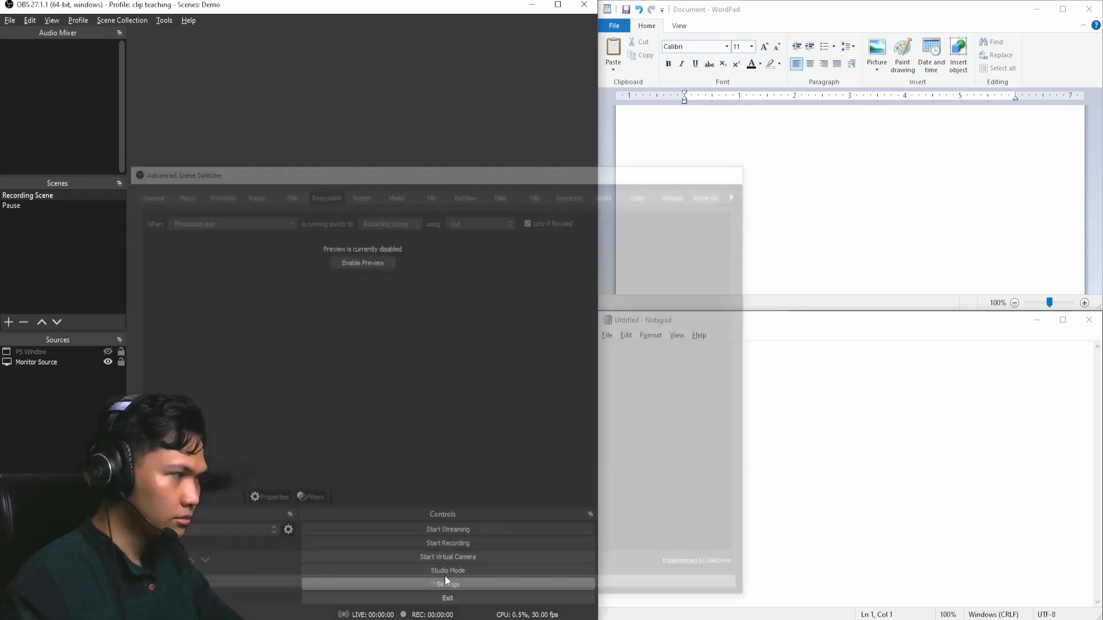
Load the pause-scene Lua script from the scripts folder and set its pause scene to Pause.
click(151, 19)
mouse_move(167, 22)
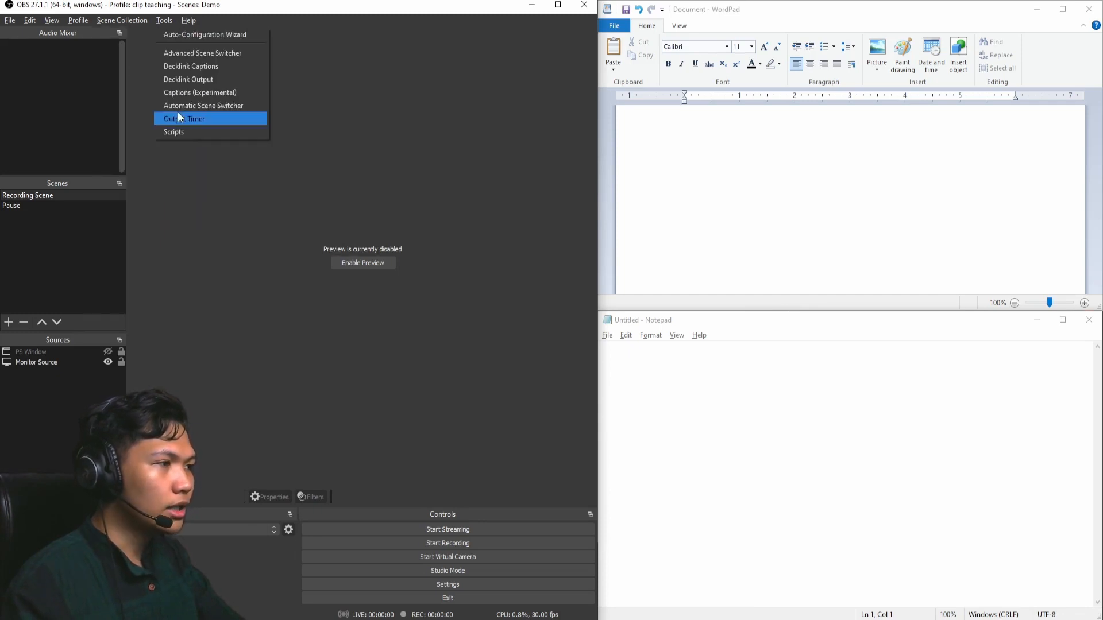
click(191, 130)
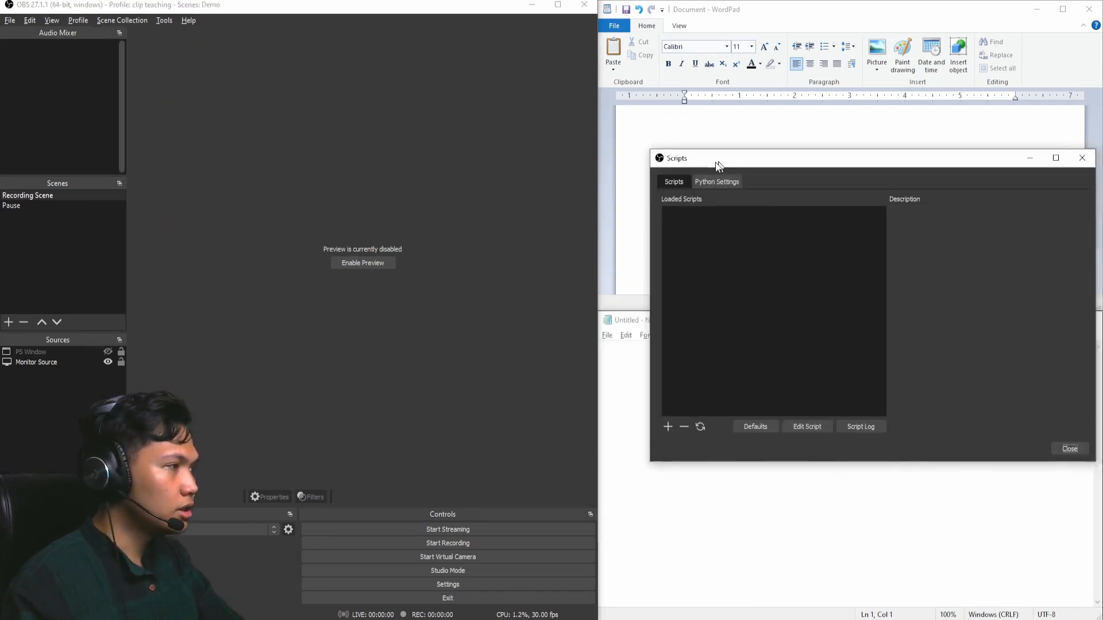
drag(719, 167, 688, 170)
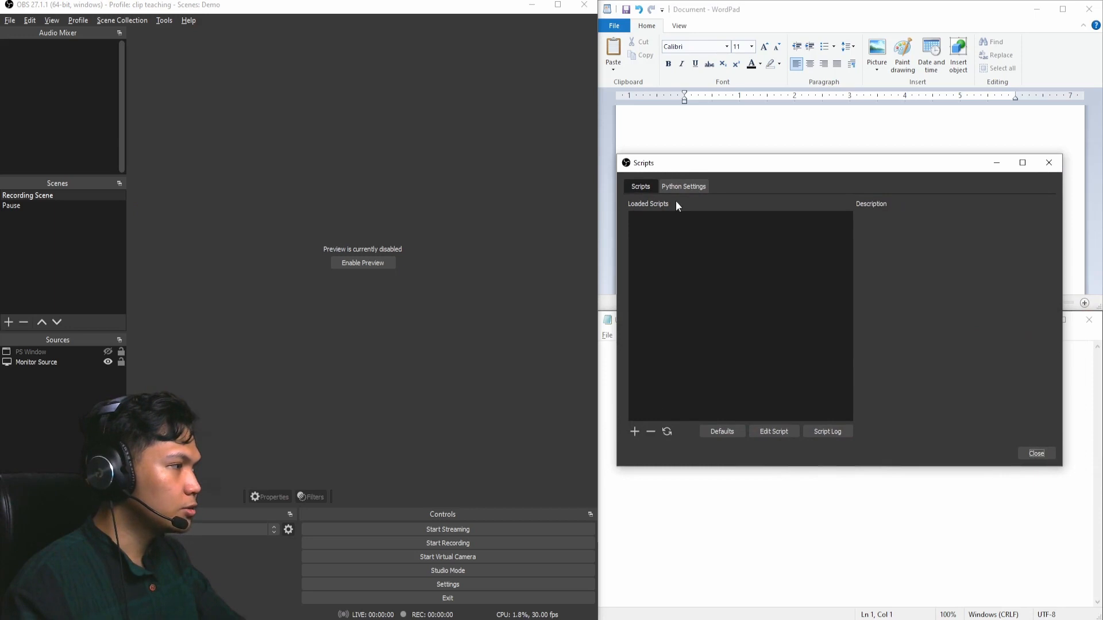
click(635, 432)
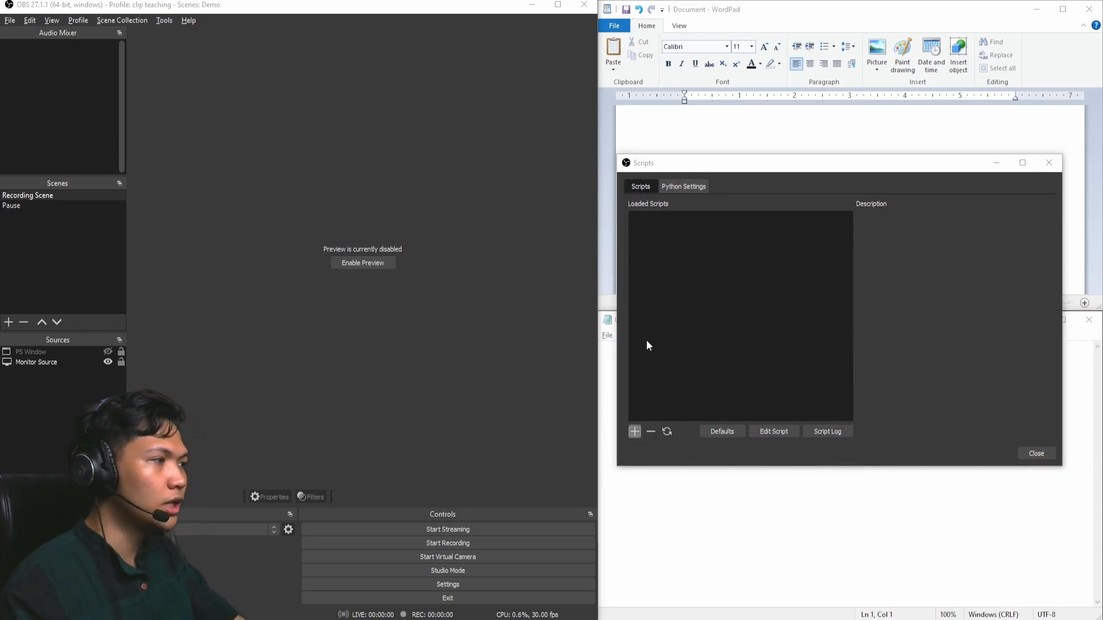
drag(696, 188, 694, 178)
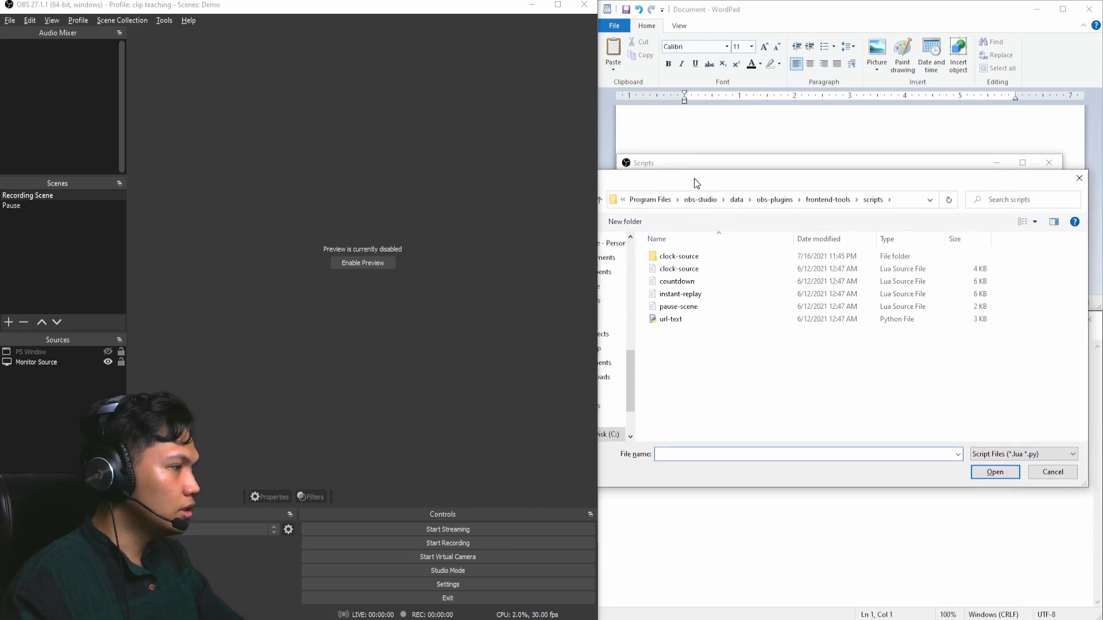
click(684, 305)
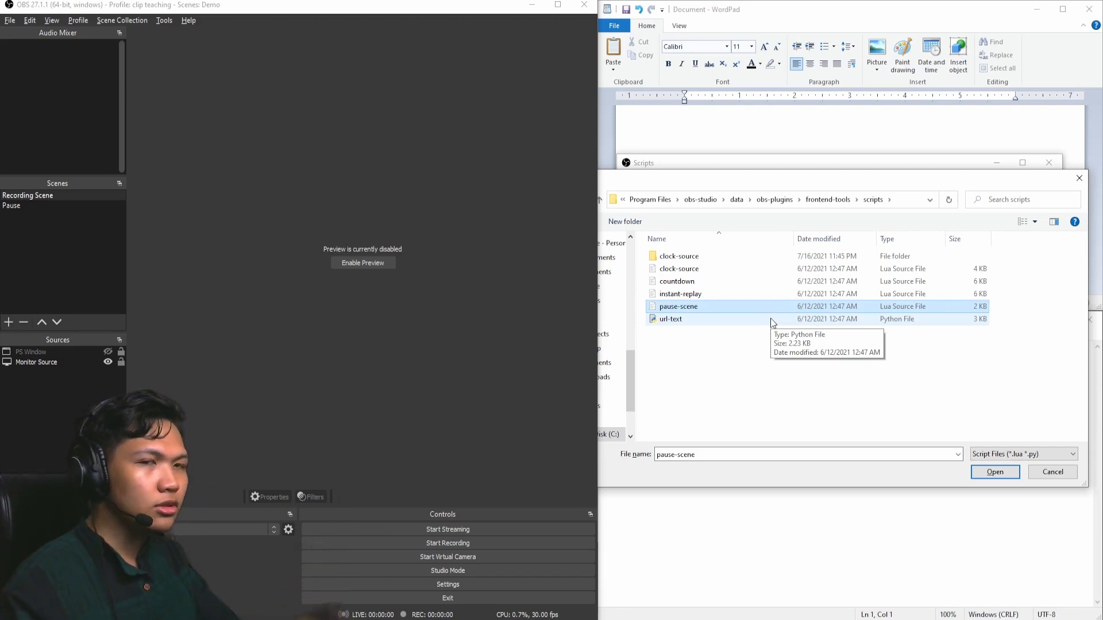
key(Return)
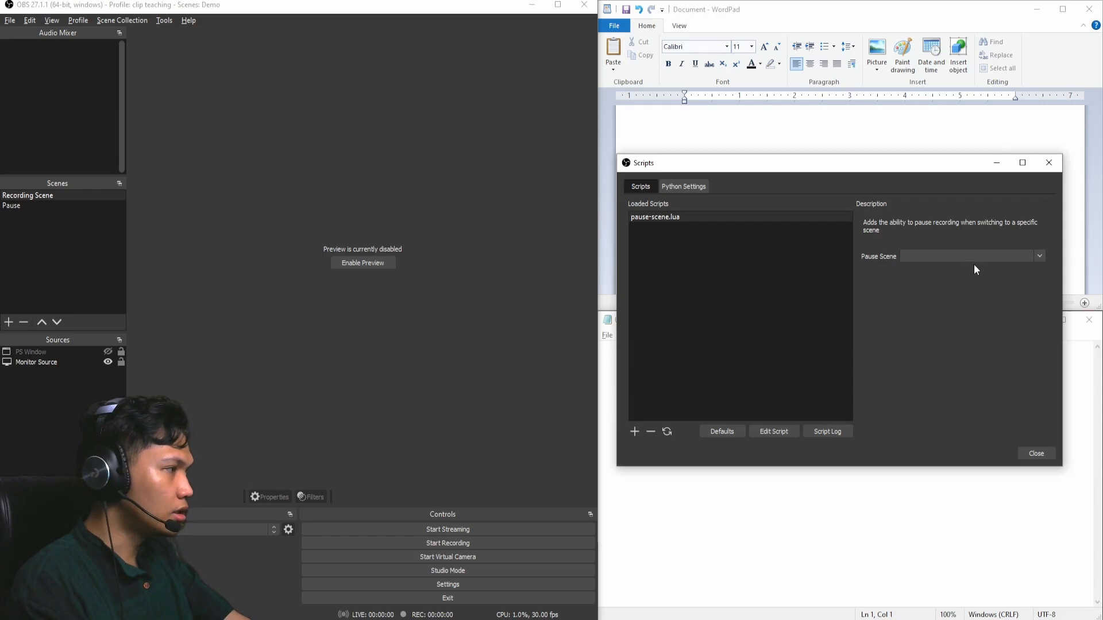
click(984, 275)
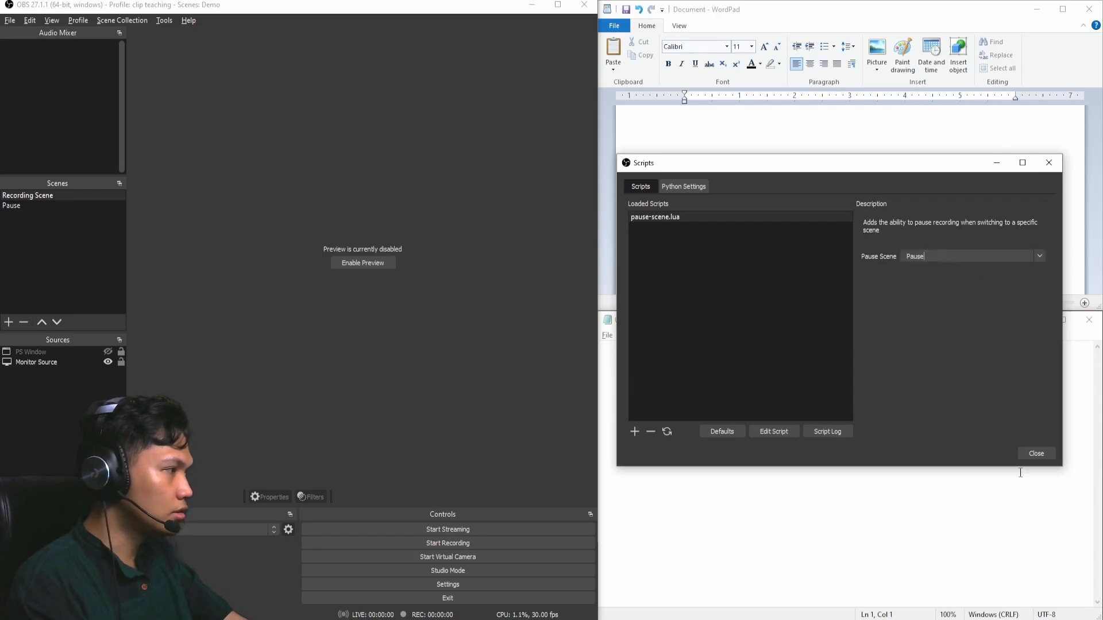
click(1050, 456)
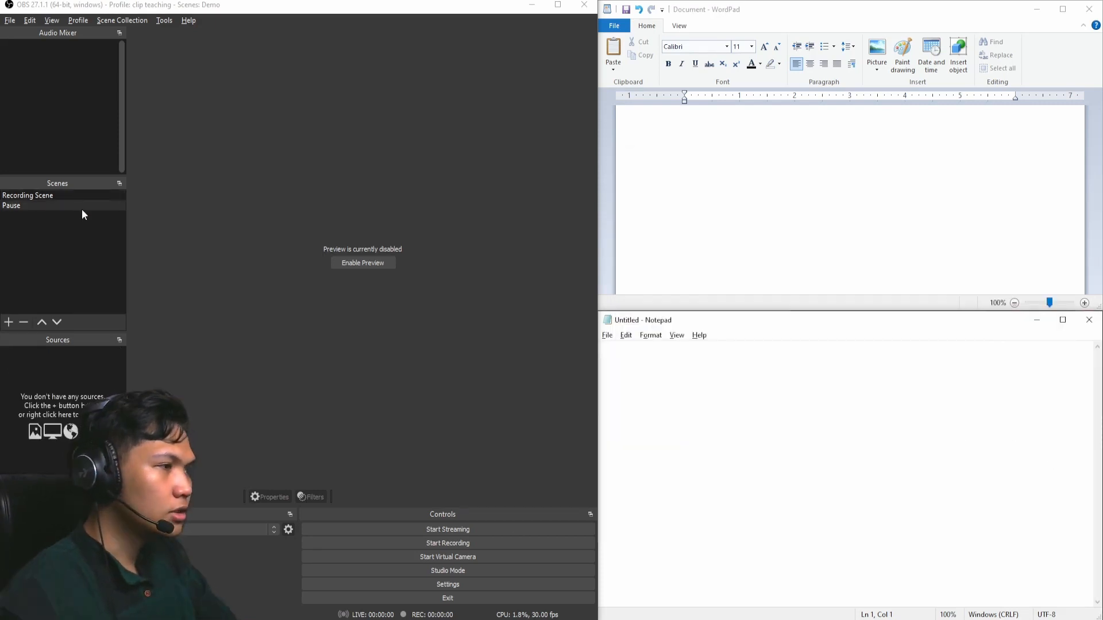
Enable the preview and write PAUSE in the Notepad document.
click(103, 196)
click(368, 263)
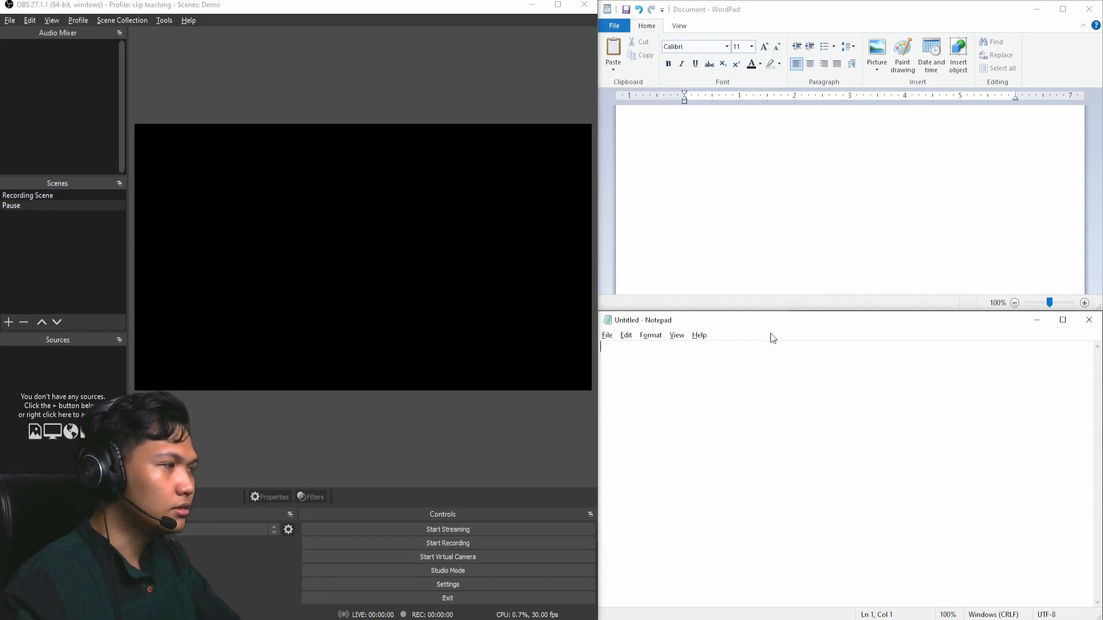
text(asdas)
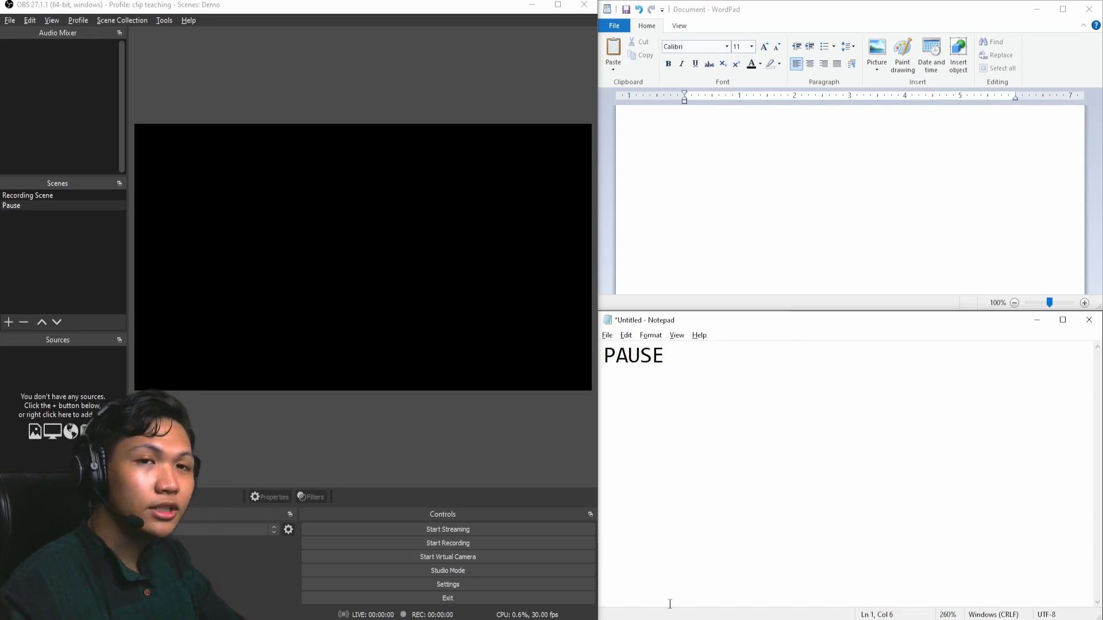
Test the title-based scene switching by focusing WordPad and Notepad in turn.
click(55, 237)
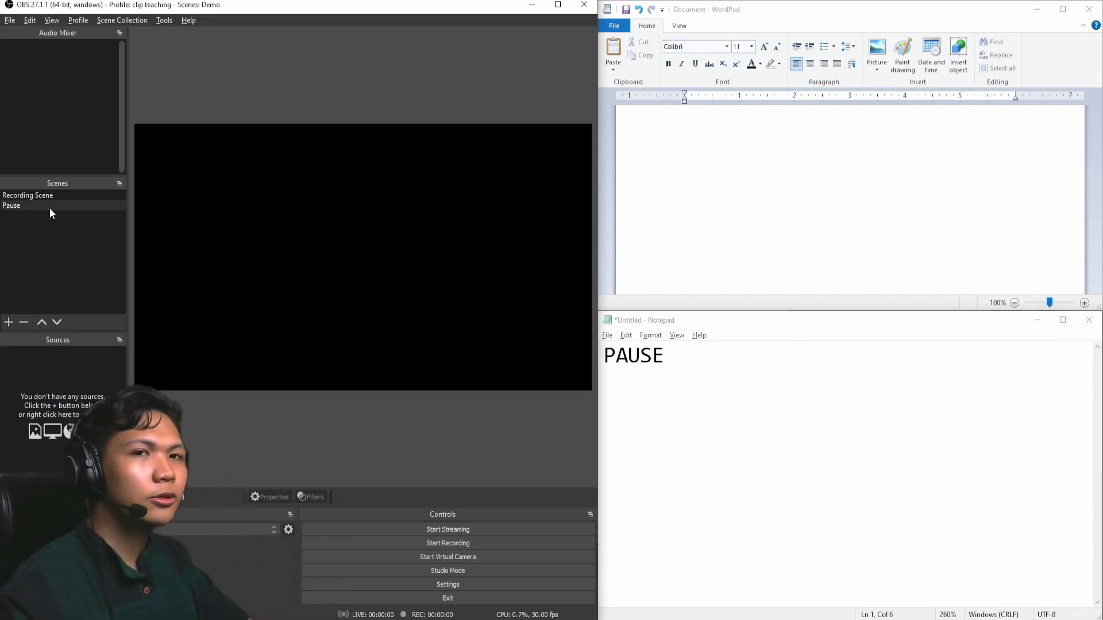
click(854, 229)
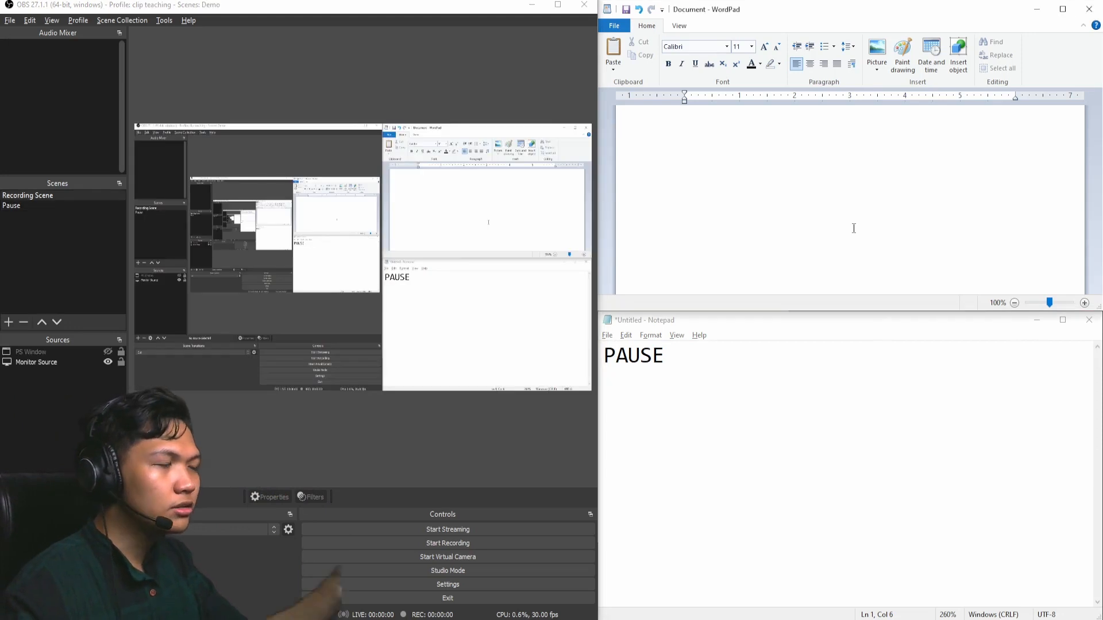
click(779, 394)
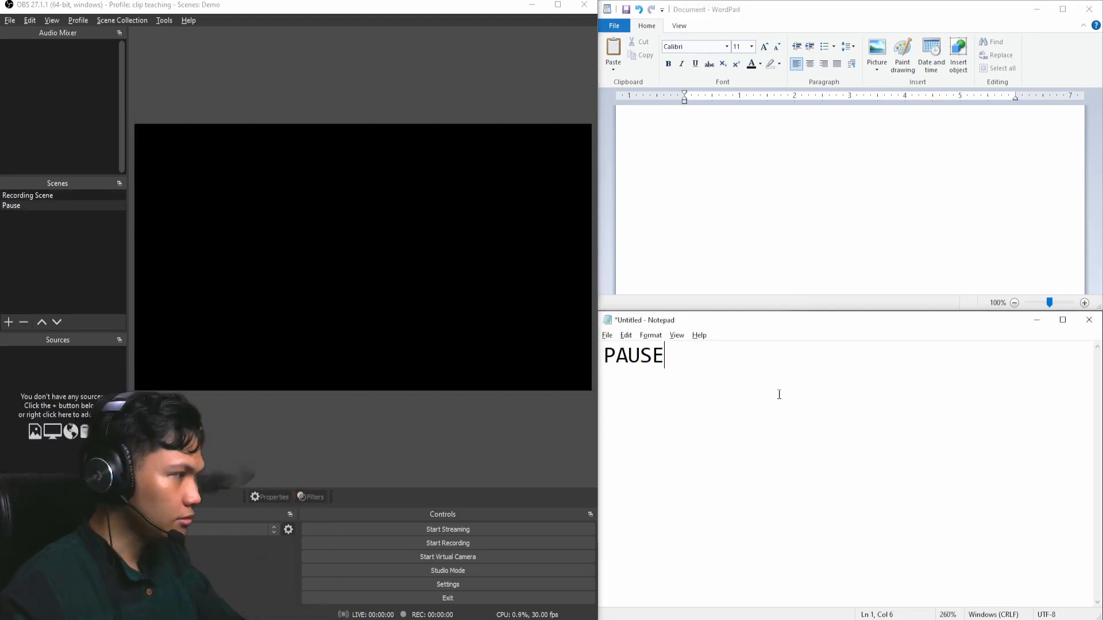
Set the Notepad window to stay always on top and return focus to WordPad.
middle_click(779, 394)
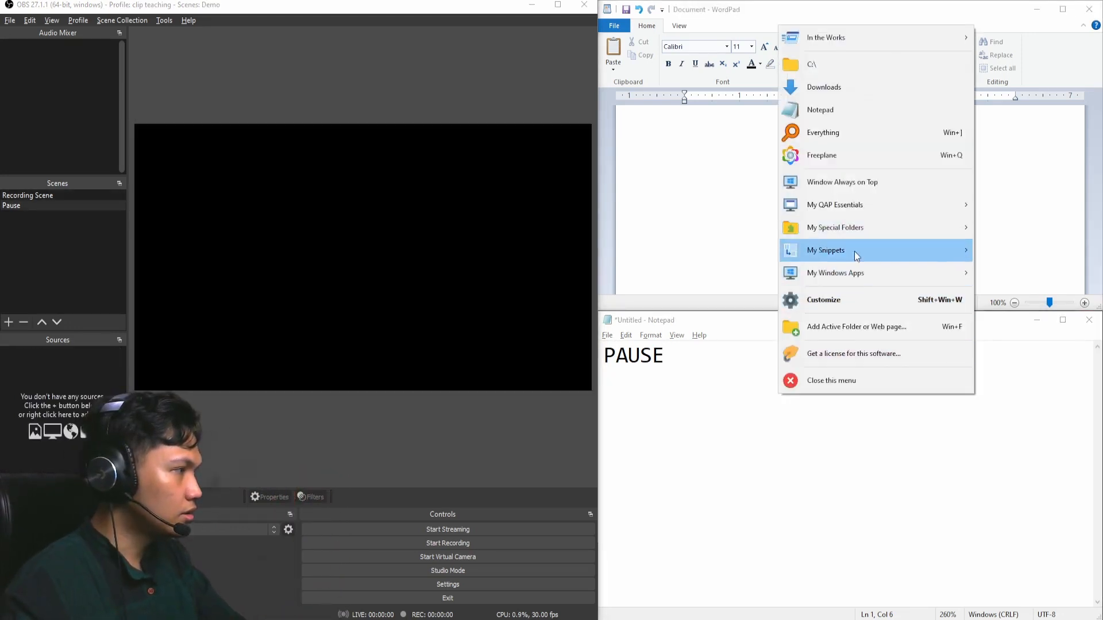
click(842, 182)
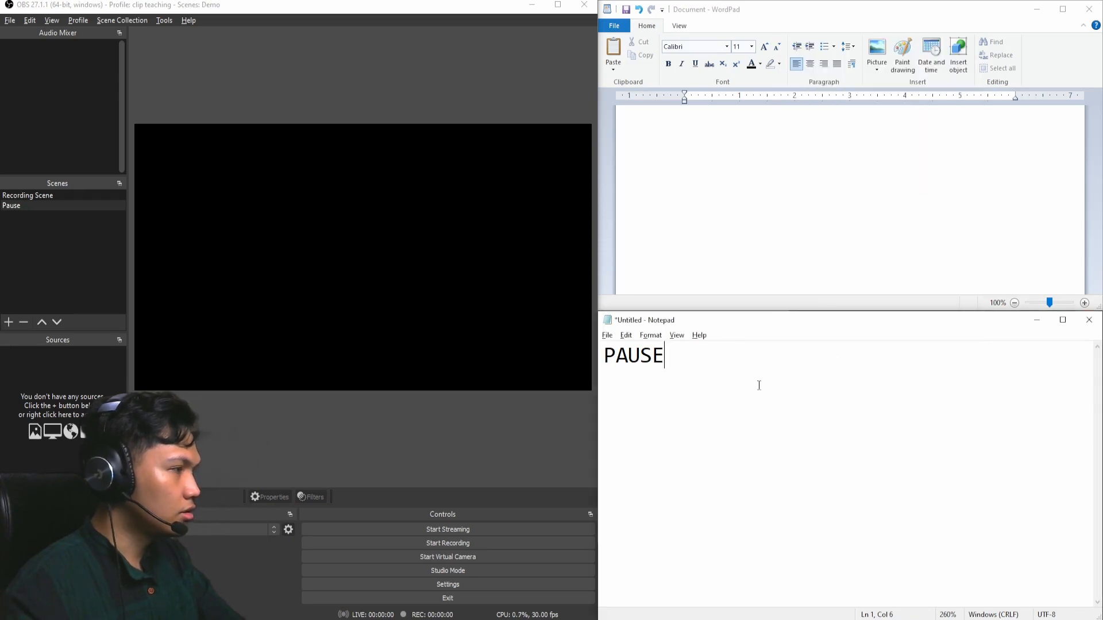
click(823, 236)
Start and pause a recording, and test the automatic pausing by focusing Notepad and WordPad.
click(460, 543)
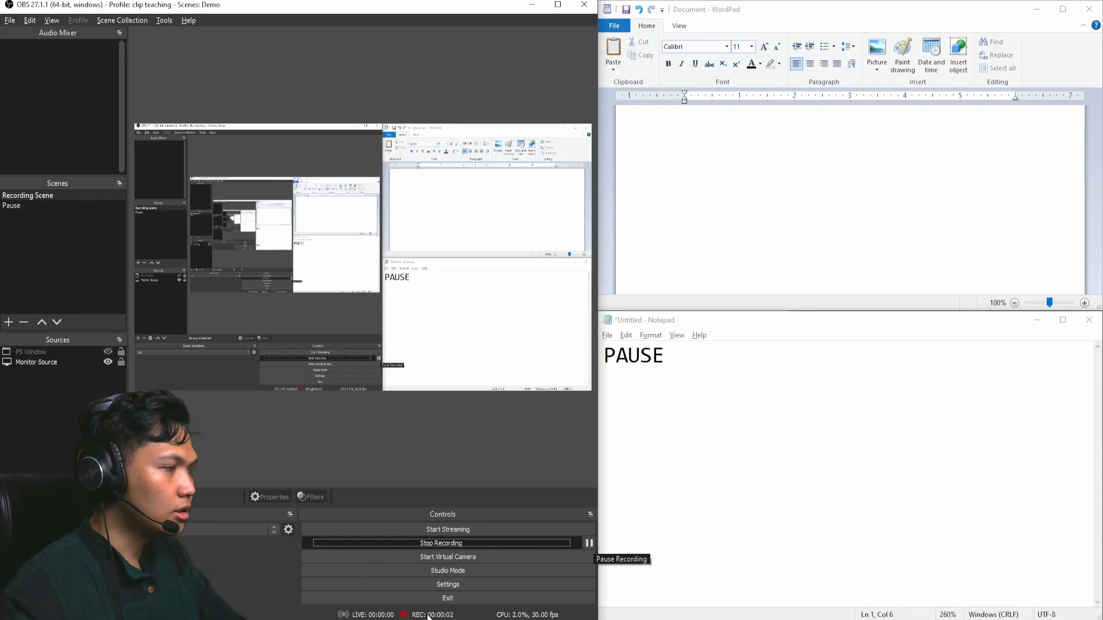
click(588, 546)
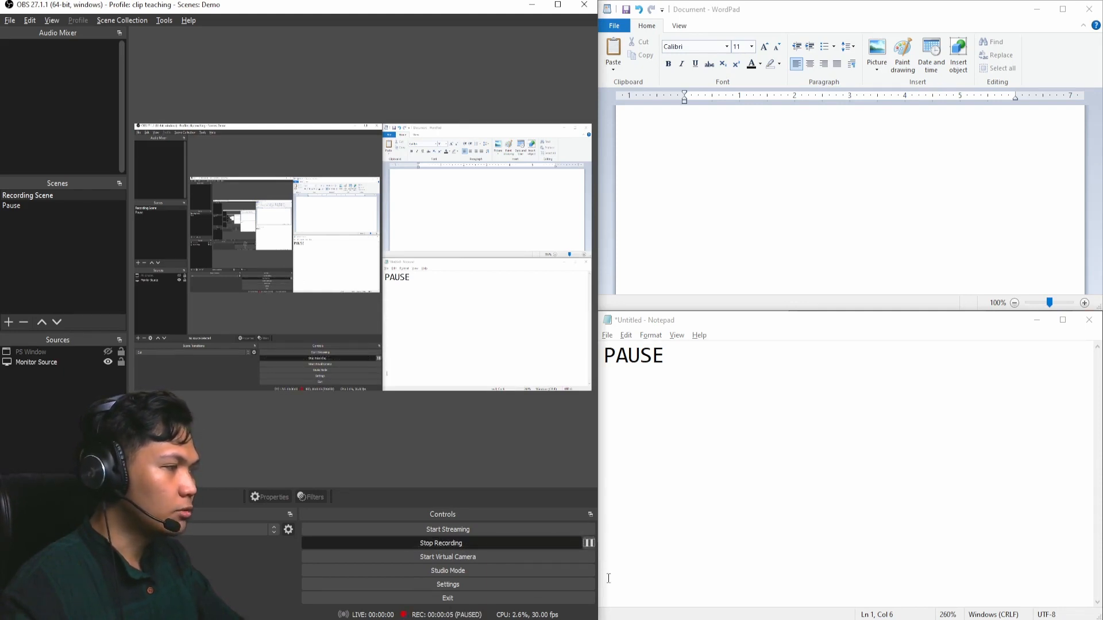
click(834, 391)
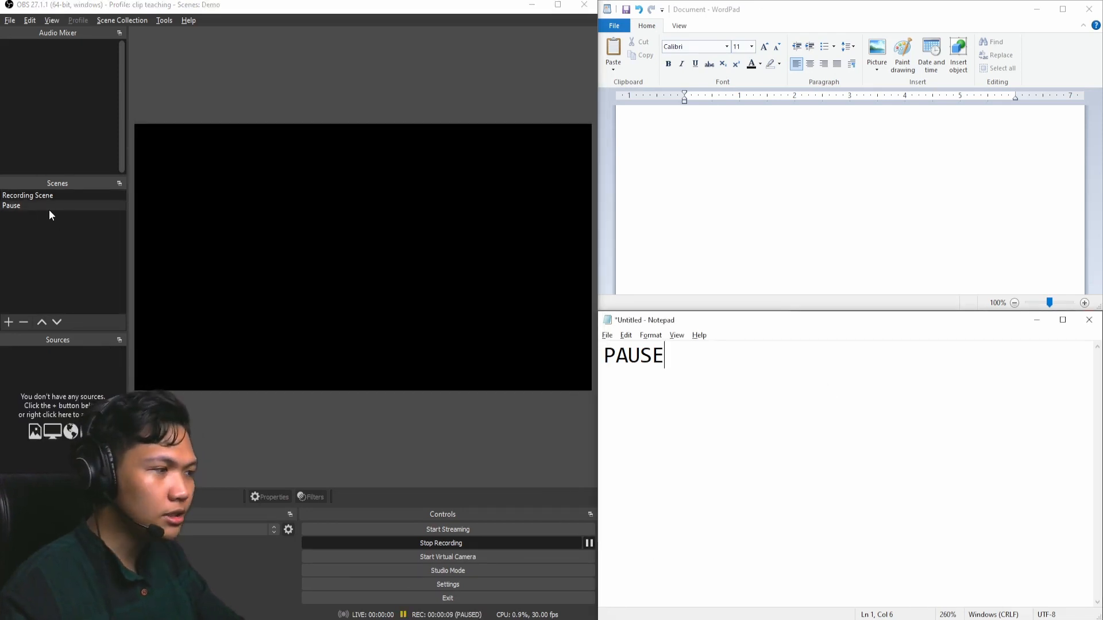
click(819, 170)
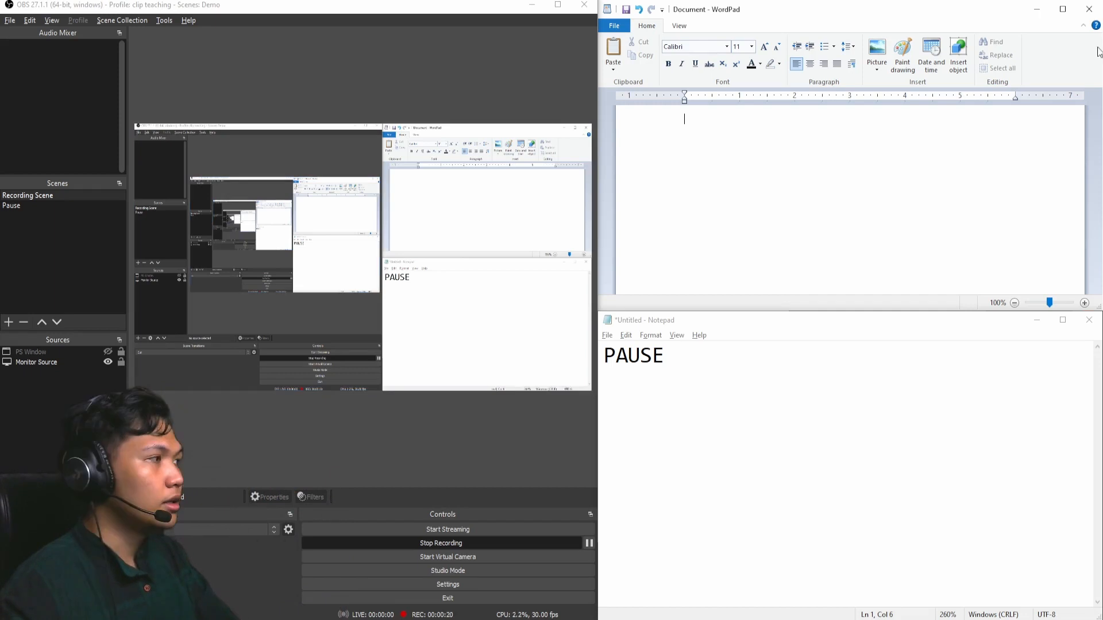
Minimize WordPad and test the executable rule by switching focus between Photoshop and Notepad during the recording.
click(1044, 15)
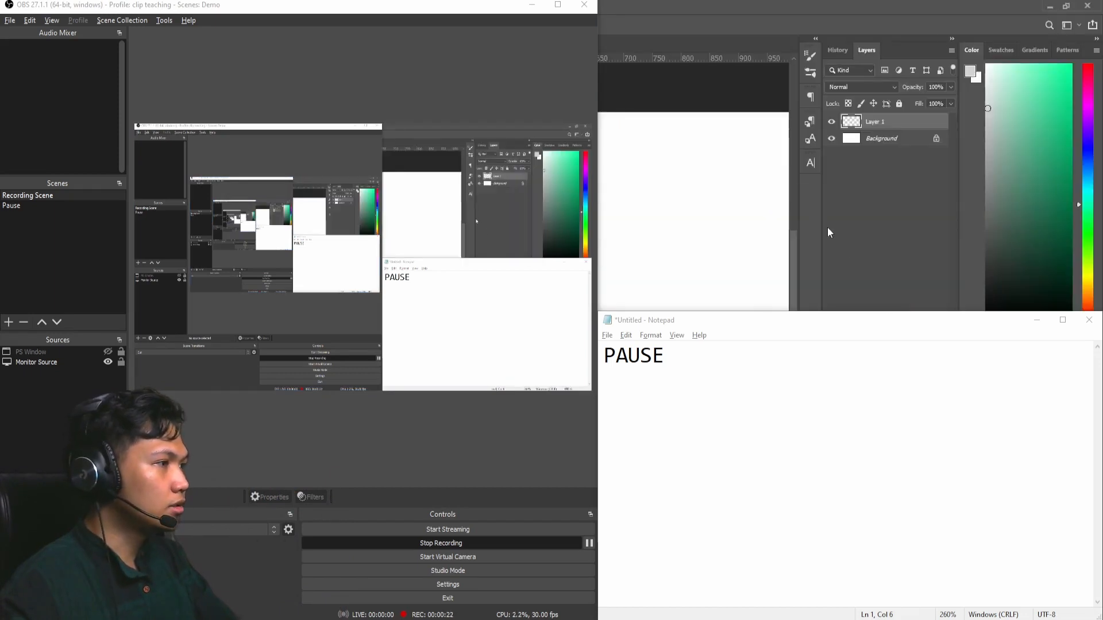
click(856, 250)
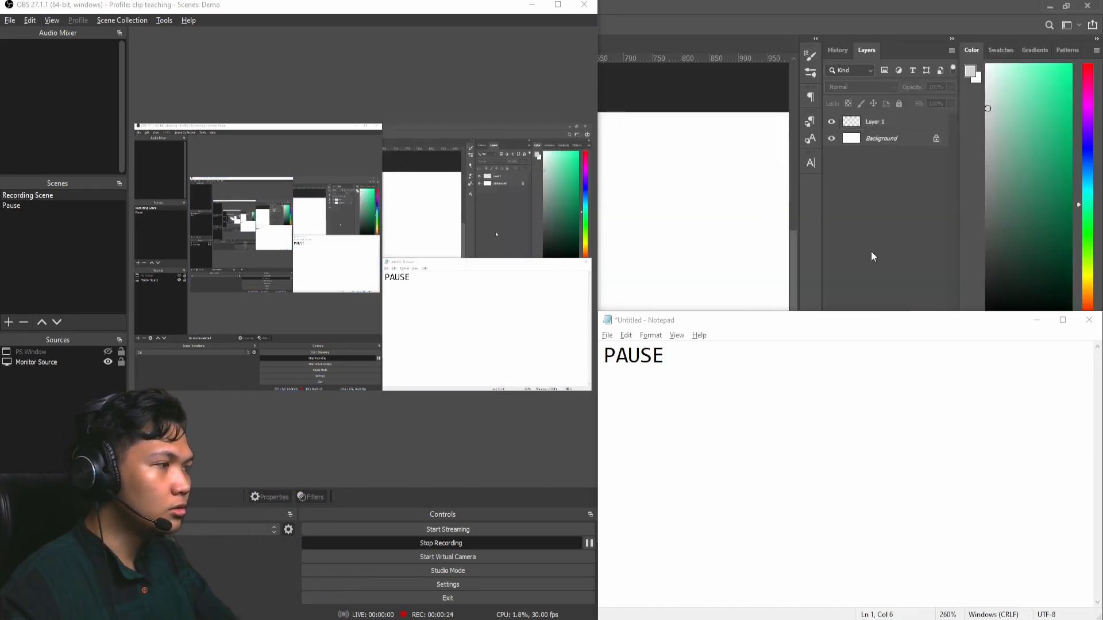
click(842, 445)
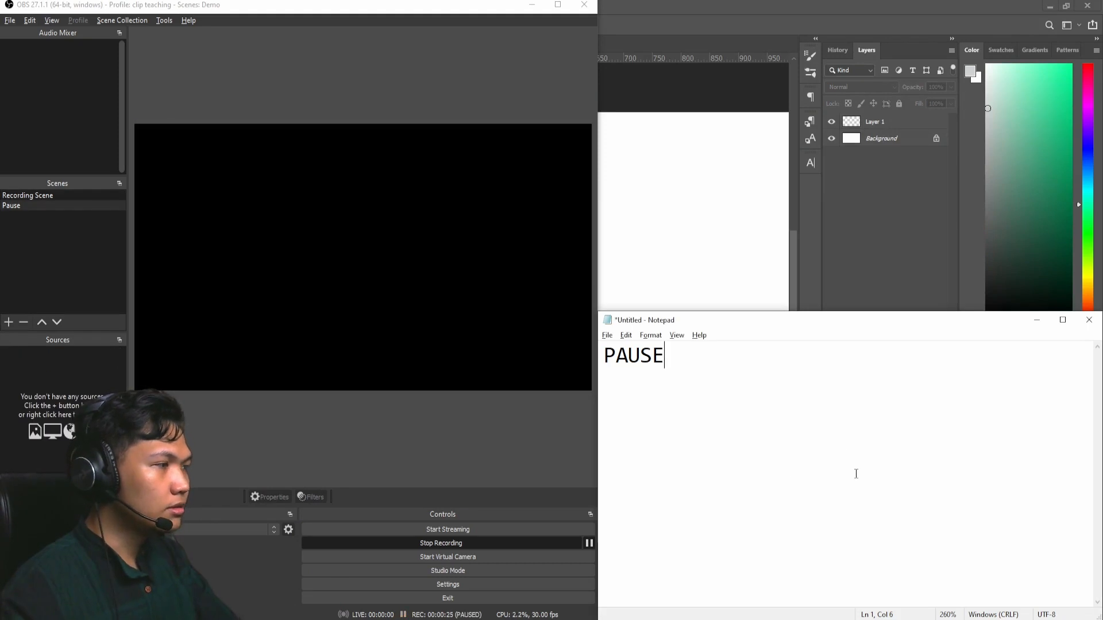
click(852, 270)
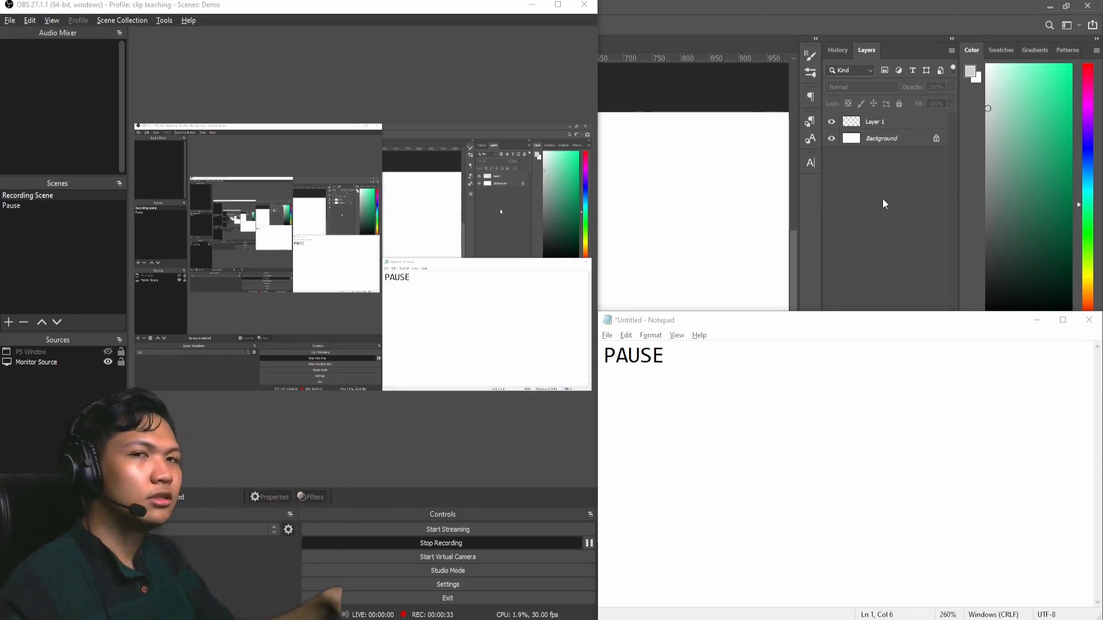
Add a second executable rule in the Advanced Scene Switcher with Blender.exe as its process.
click(164, 21)
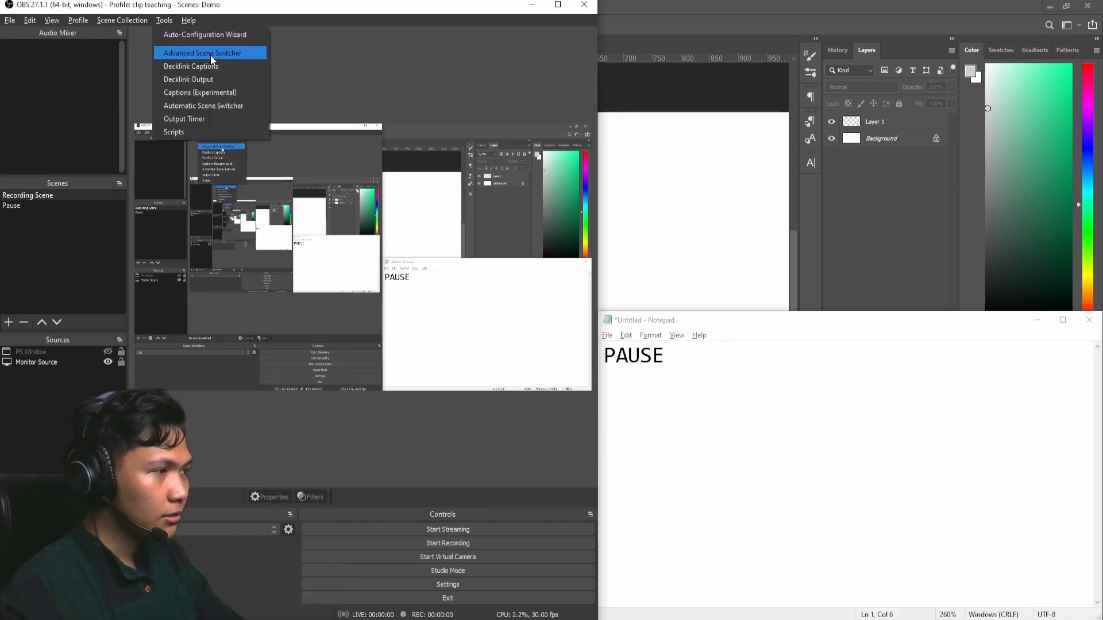
click(217, 52)
click(168, 153)
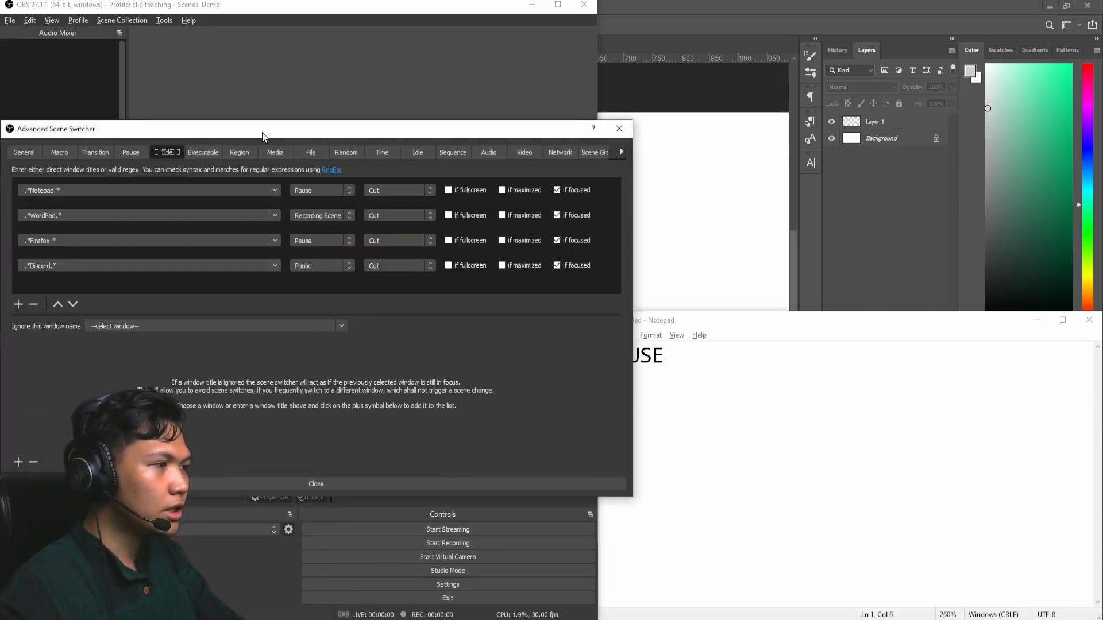
drag(262, 131, 439, 92)
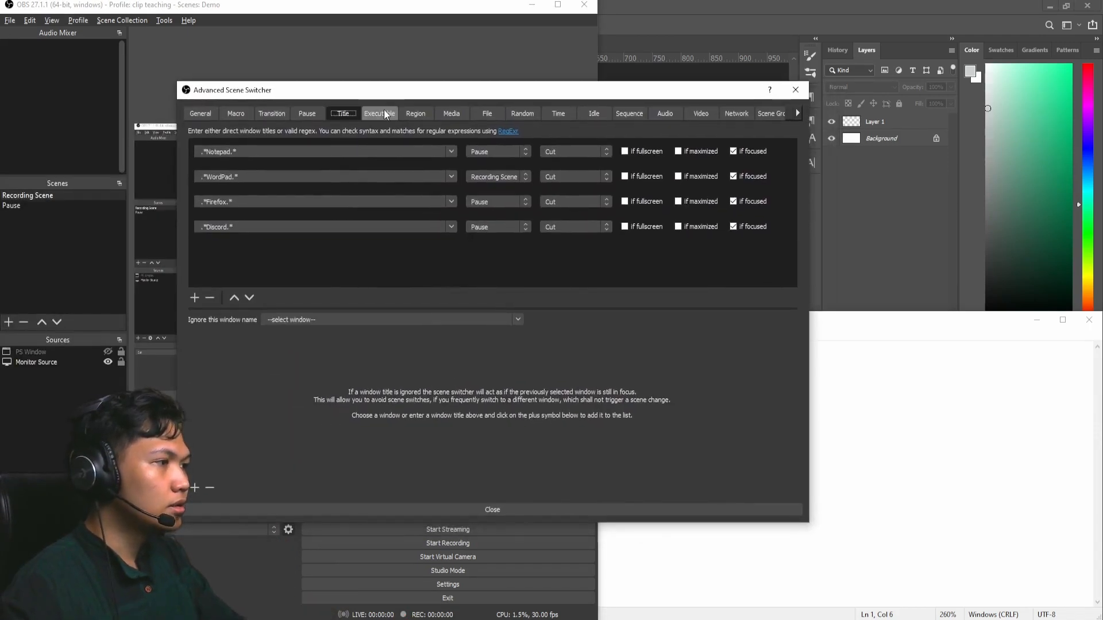
click(384, 114)
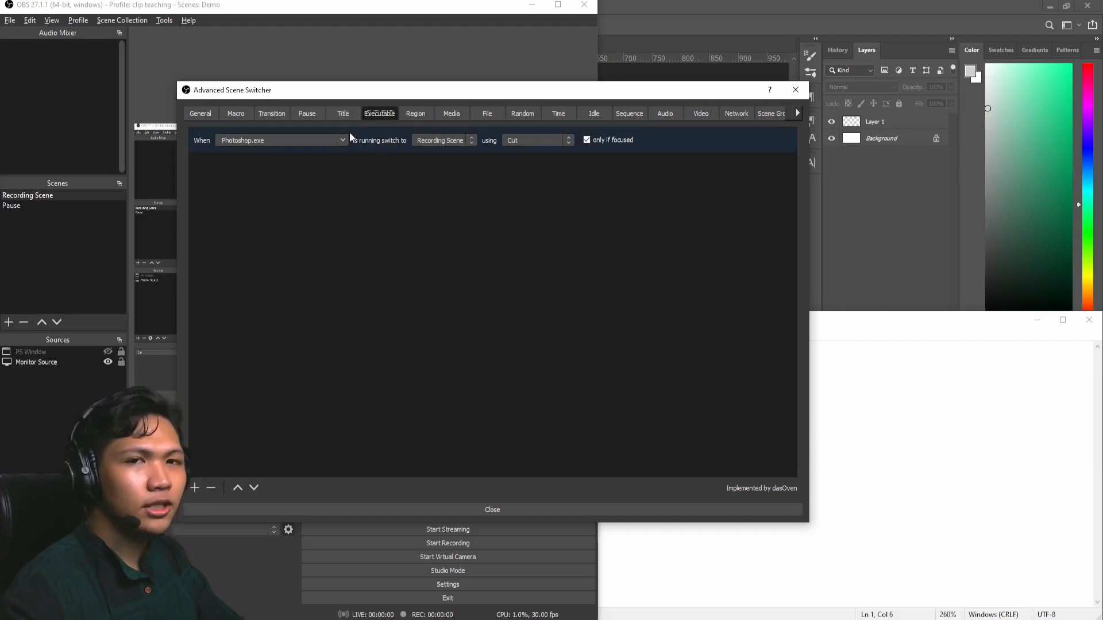
click(206, 486)
click(279, 165)
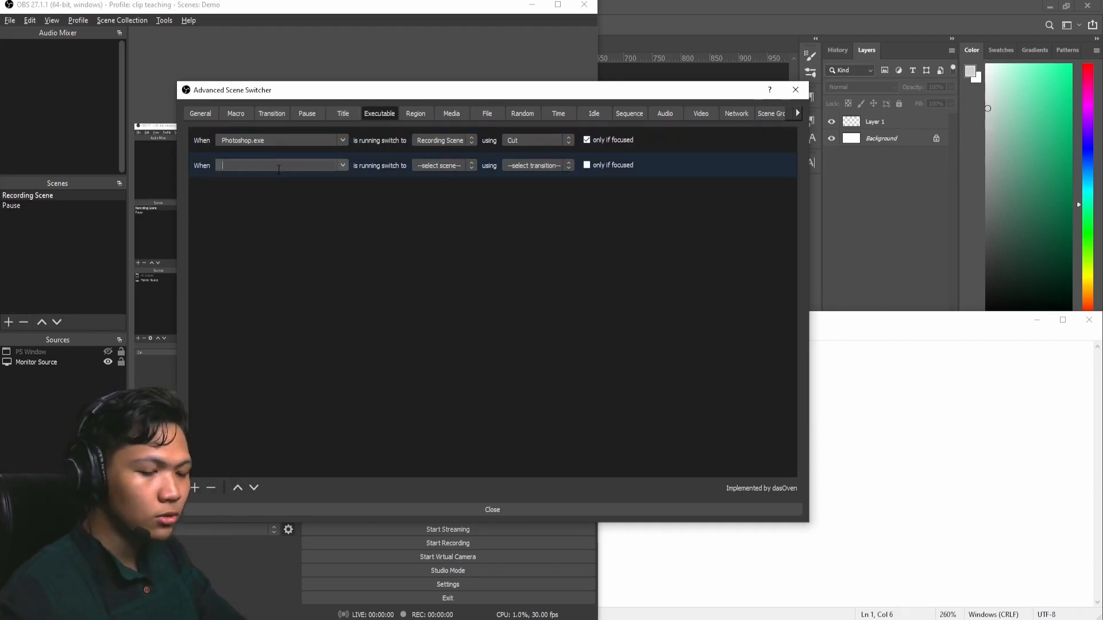
text(Blender.exe)
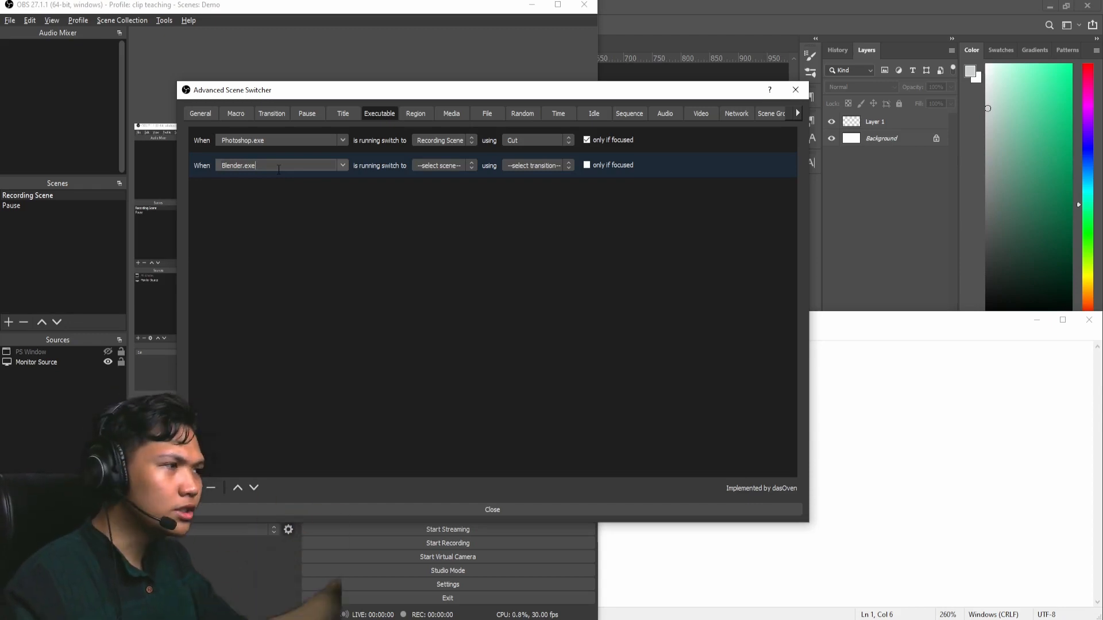
Set the Blender.exe executable rule to switch to Recording Scene using the Cut transition.
click(352, 173)
click(342, 165)
scroll(291, 281, down, 10)
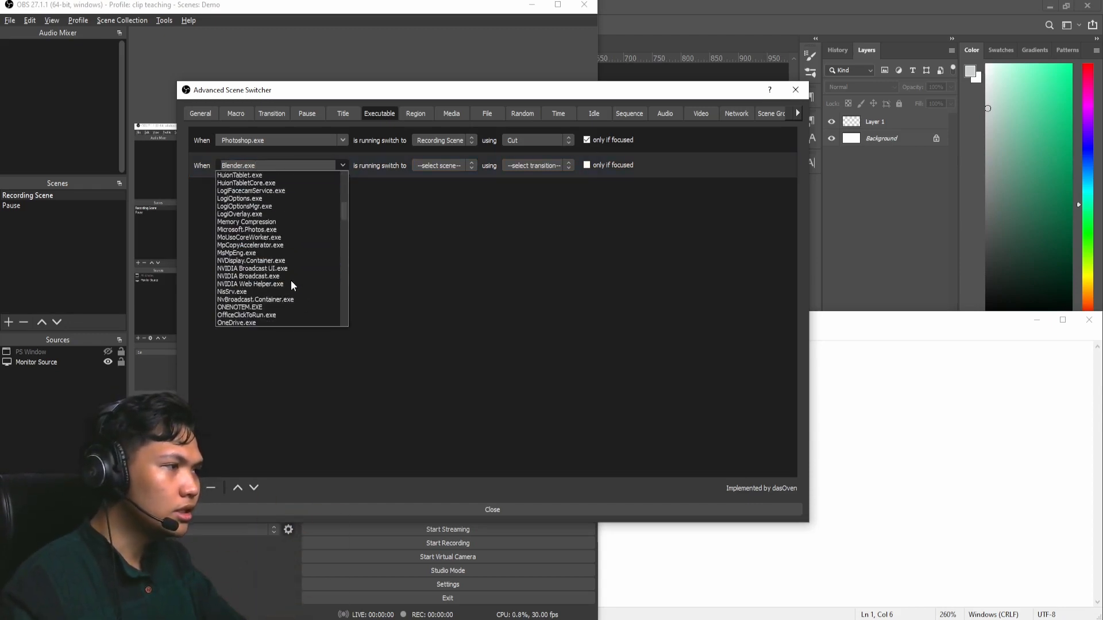
click(236, 150)
double_click(275, 166)
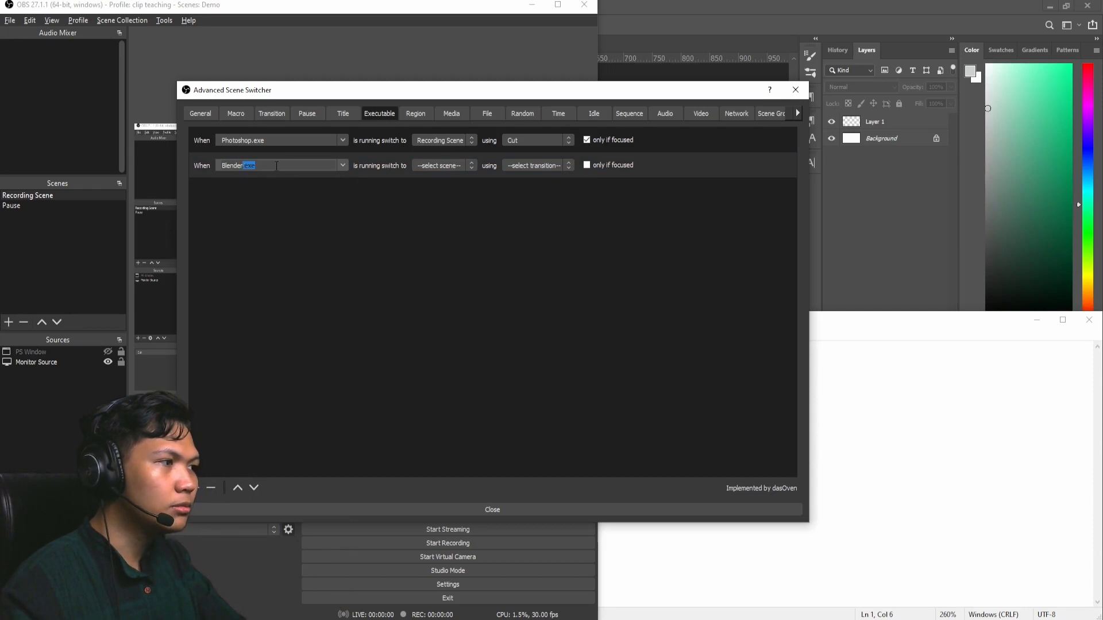
drag(276, 165, 220, 167)
click(442, 165)
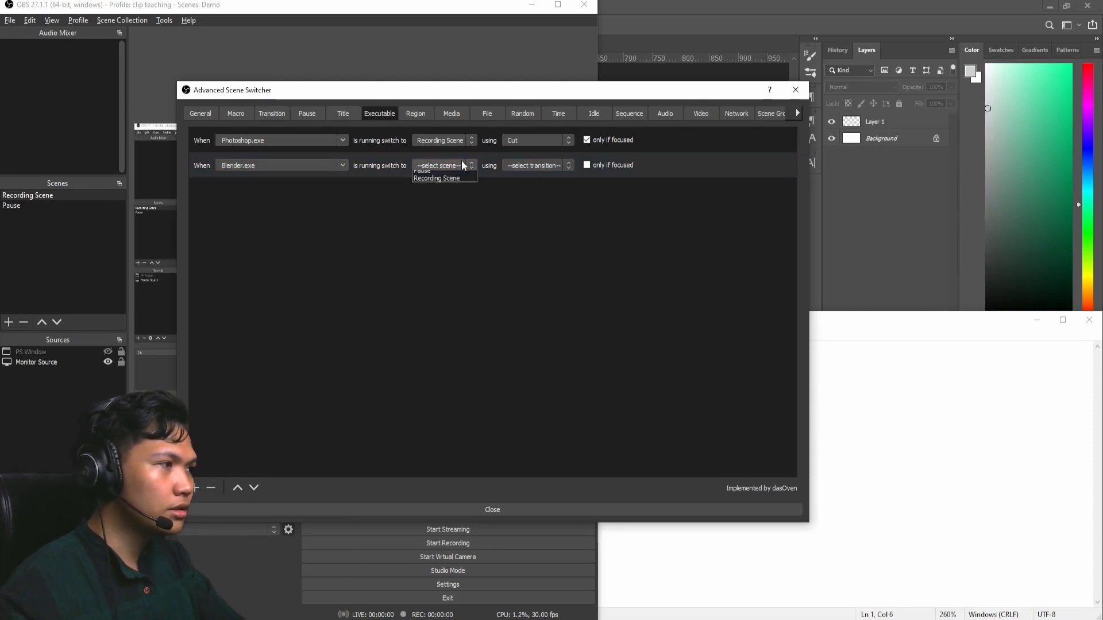
click(443, 196)
click(527, 168)
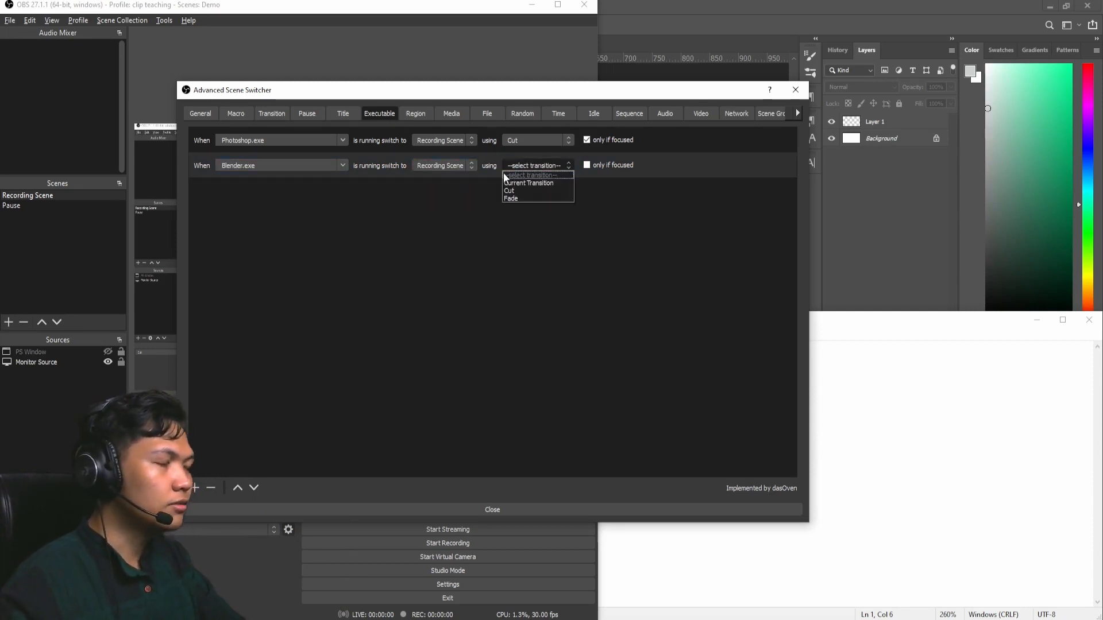
click(540, 191)
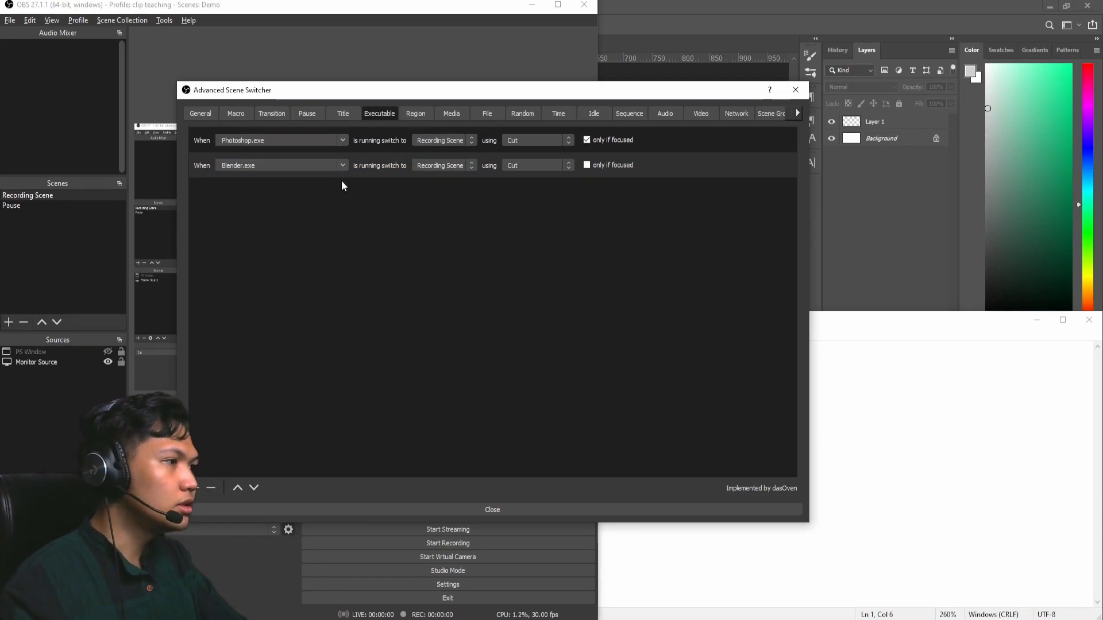
Add a window title rule with the pattern .*Blender.* in the Advanced Scene Switcher.
click(343, 176)
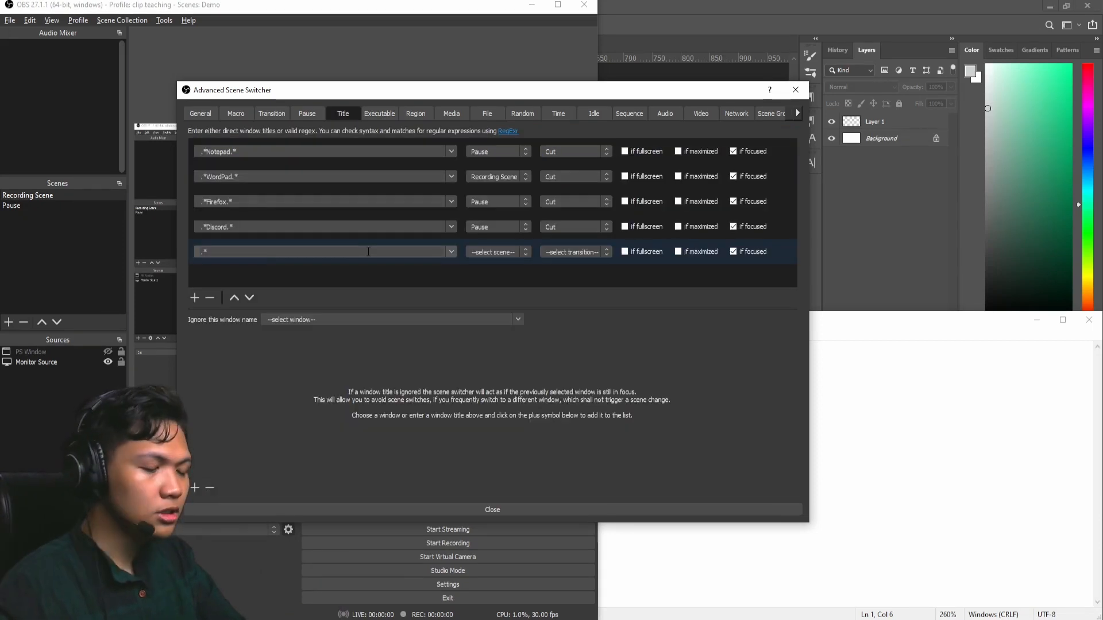
text(Bl)
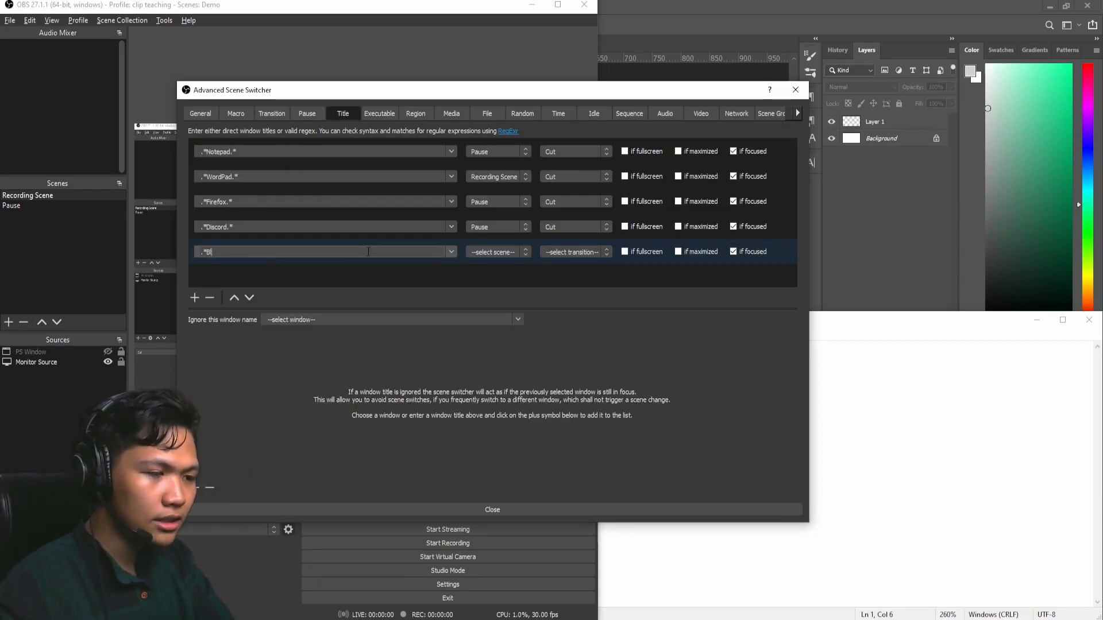
text(ender.*)
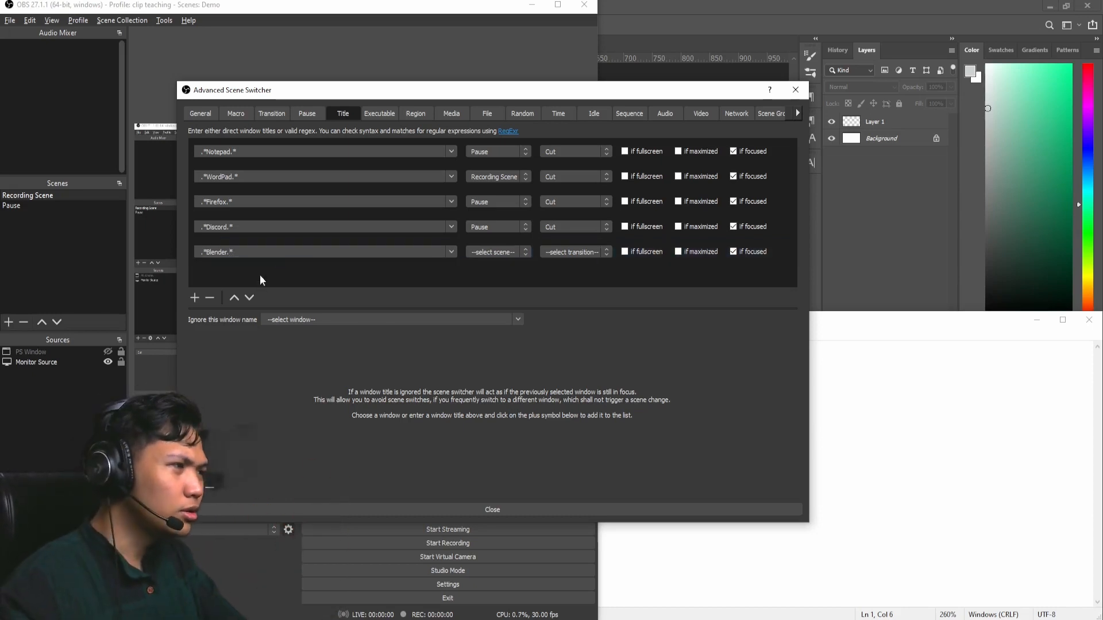
Add two more window title rules, one for Clip Studio Paint and one for Affinity.
click(194, 298)
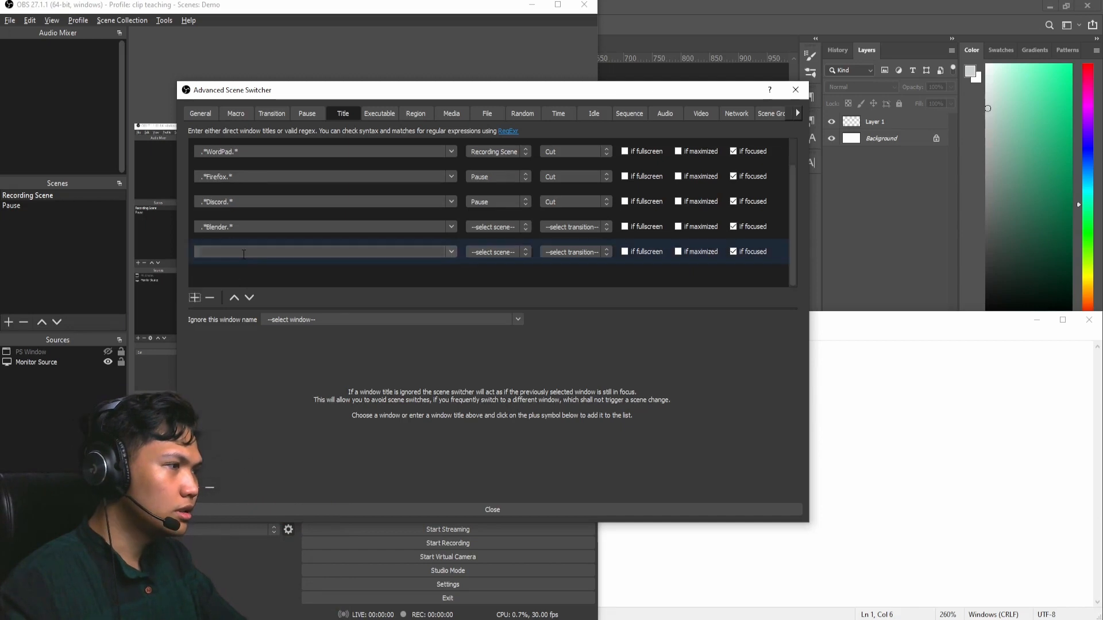
click(243, 253)
text(Clip St)
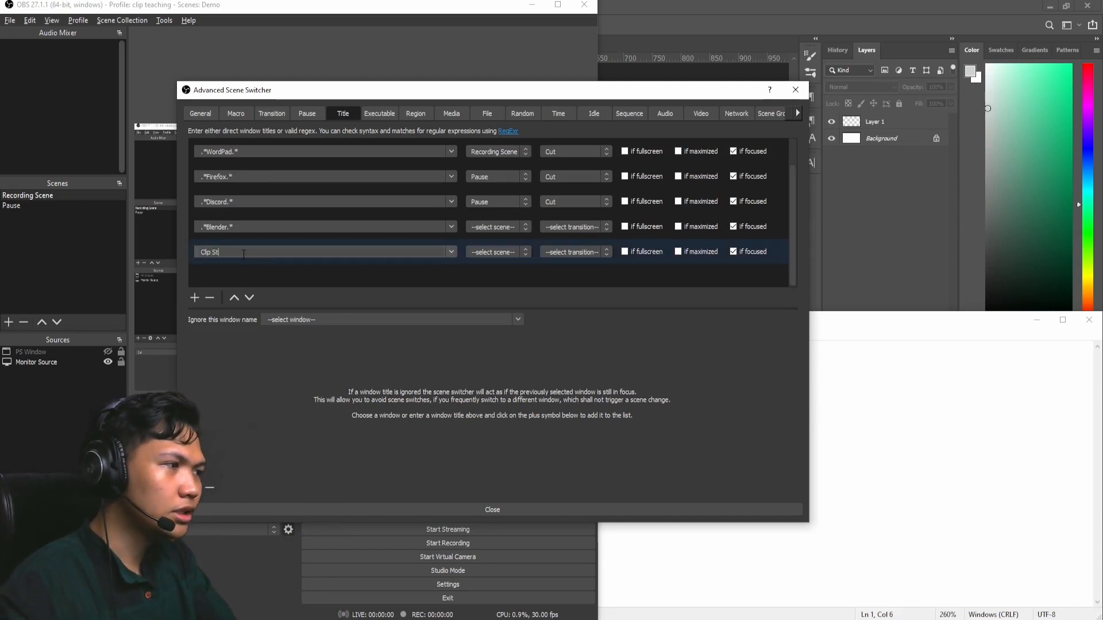
text(udio Paint)
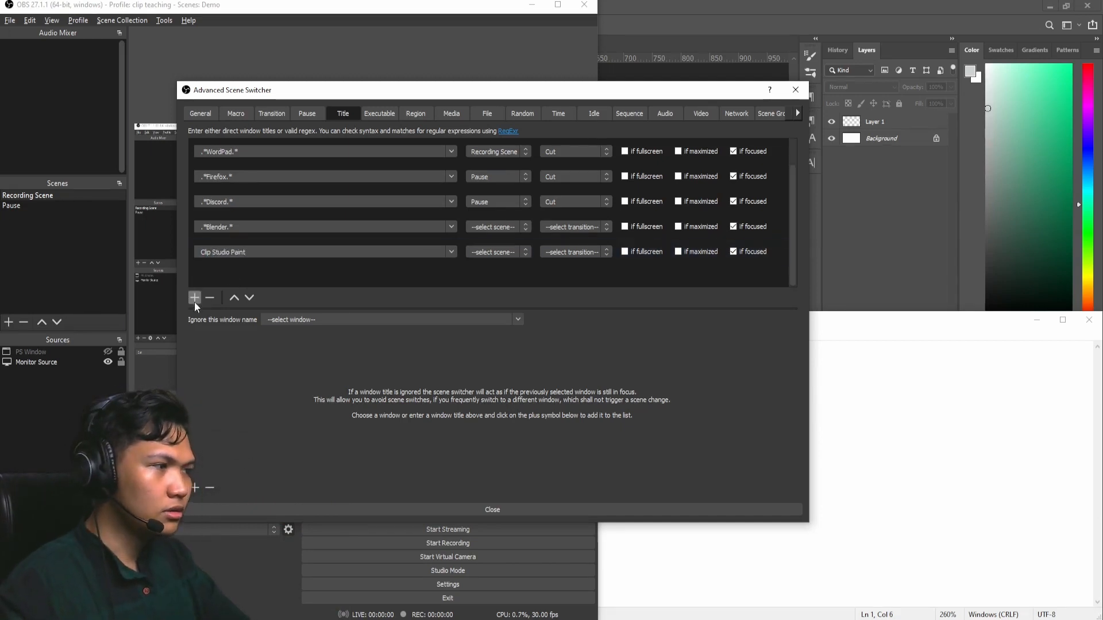
click(194, 298)
click(243, 253)
text(Afl)
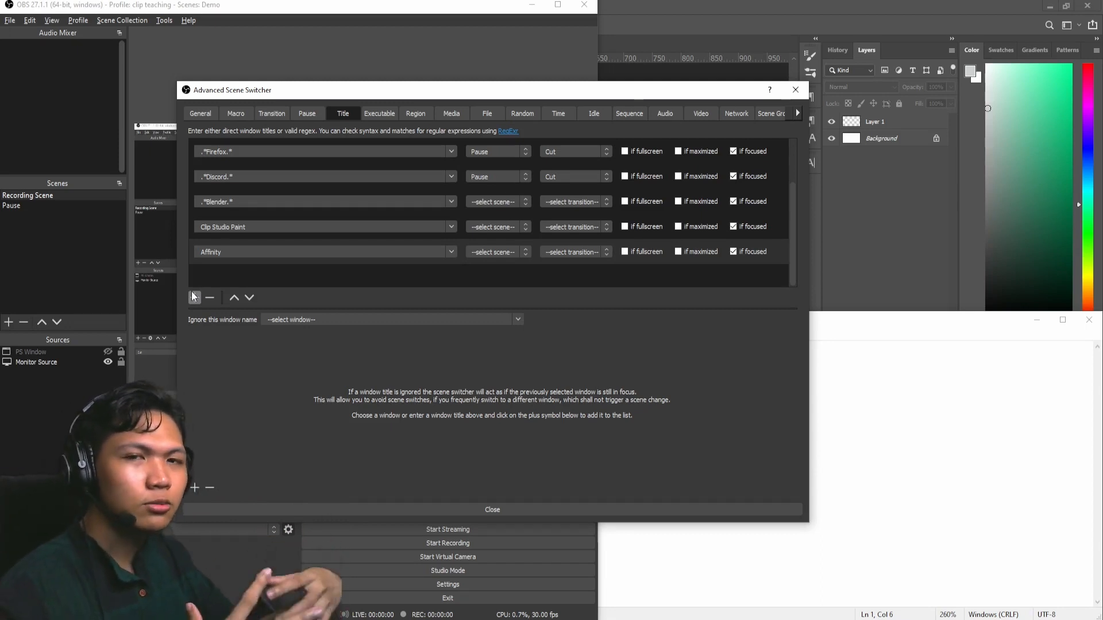
click(462, 248)
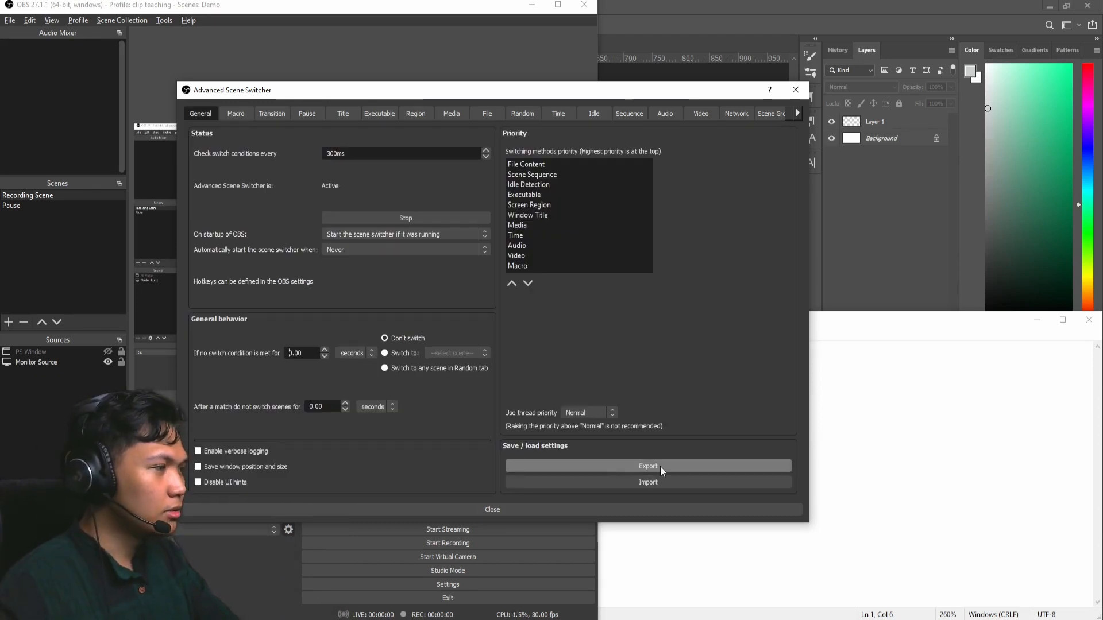
View the file dialogs for importing and exporting the Advanced Scene Switcher settings, and cancel them.
click(660, 482)
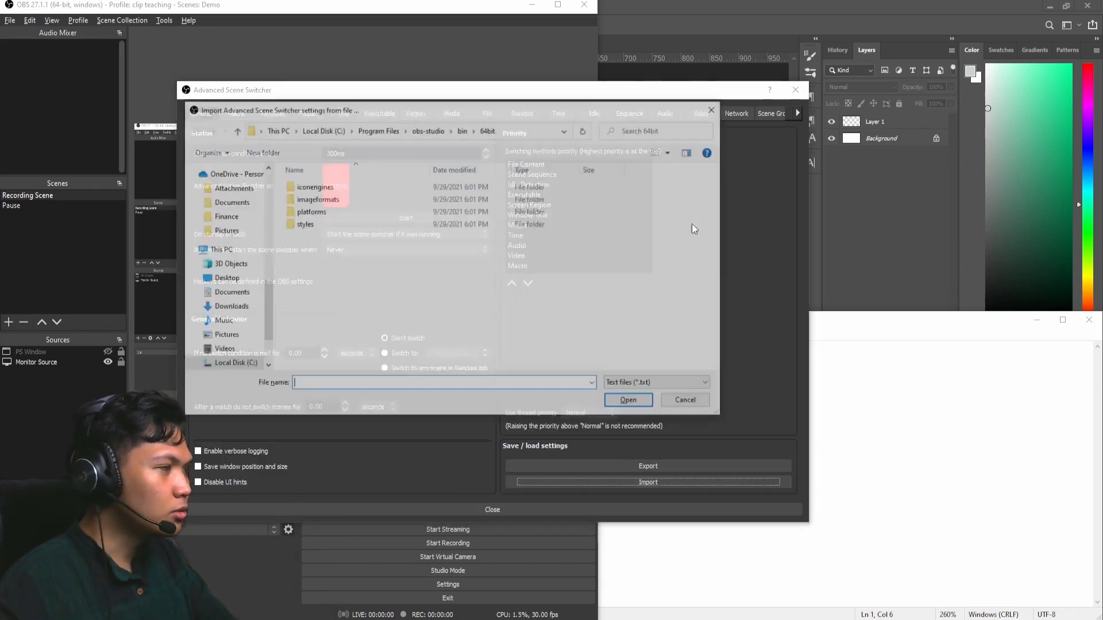
click(642, 466)
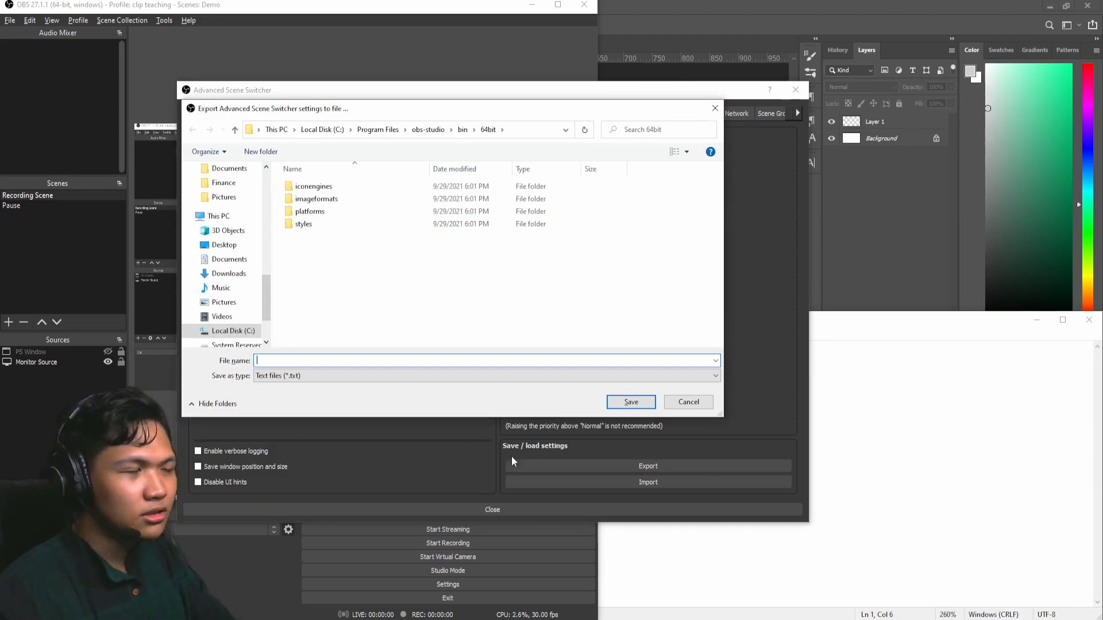
click(694, 402)
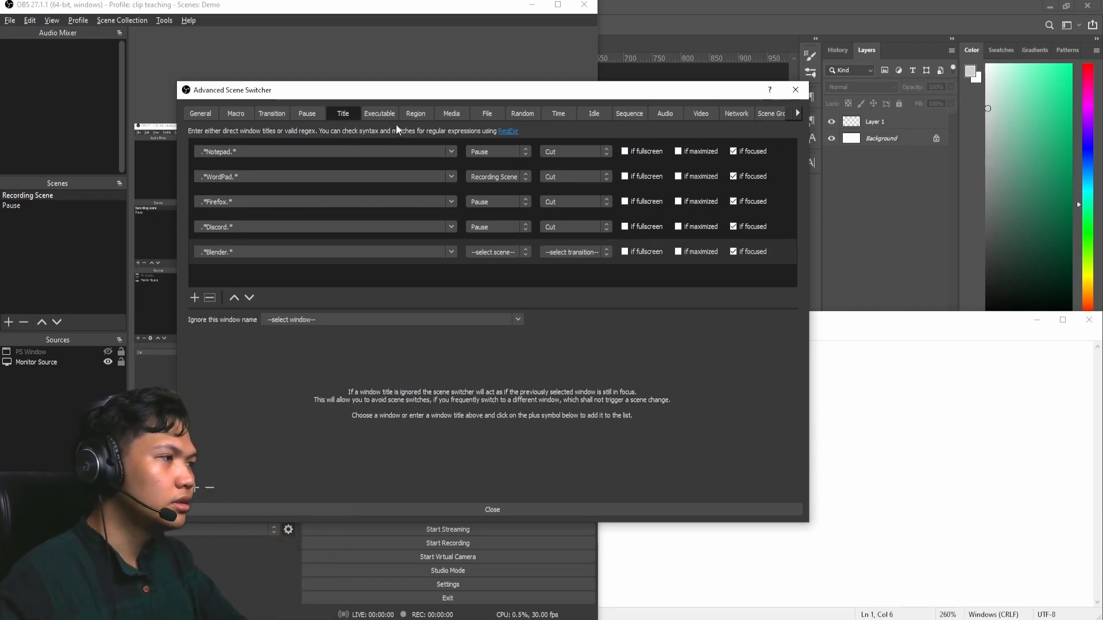
Look through the Region, Media, File, Random, Title and Executable switching methods, and close the Advanced Scene Switcher.
click(417, 114)
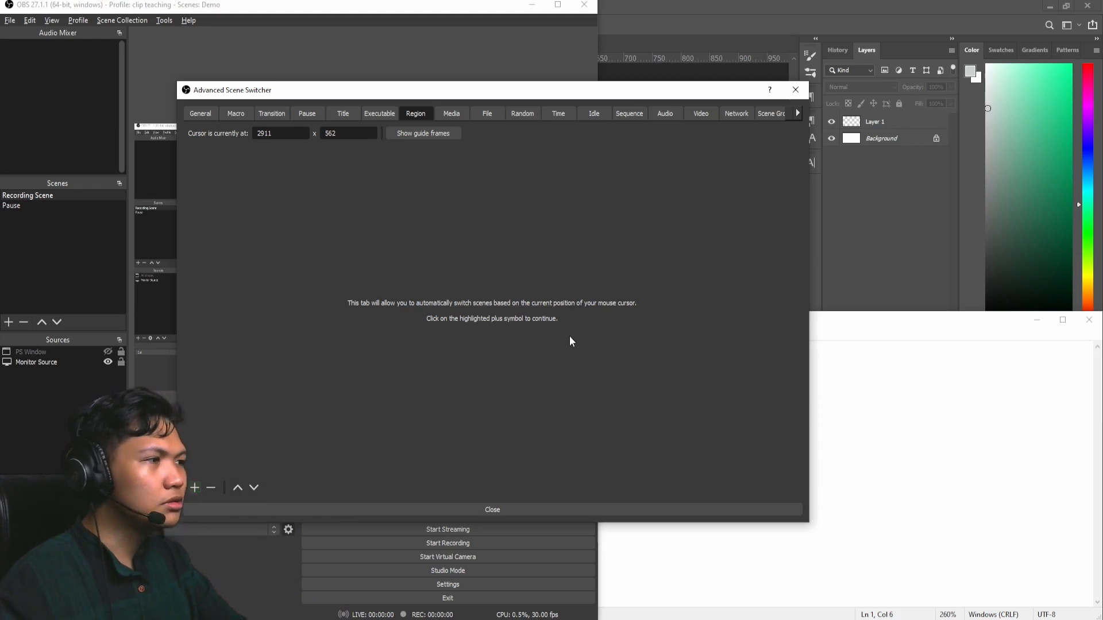
click(452, 114)
click(481, 115)
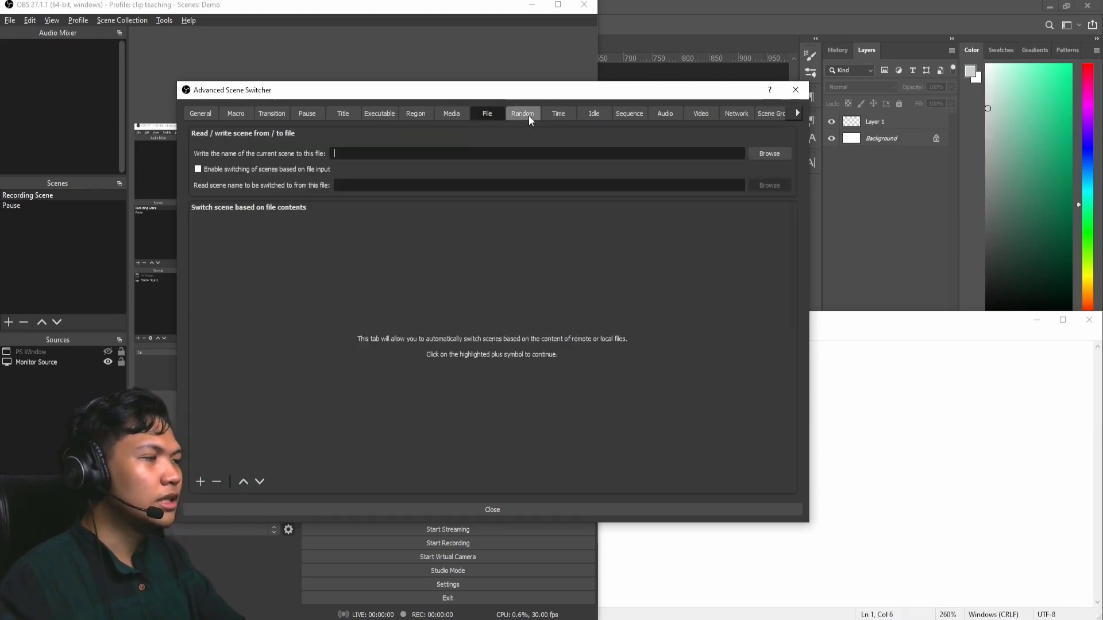
click(527, 114)
click(393, 114)
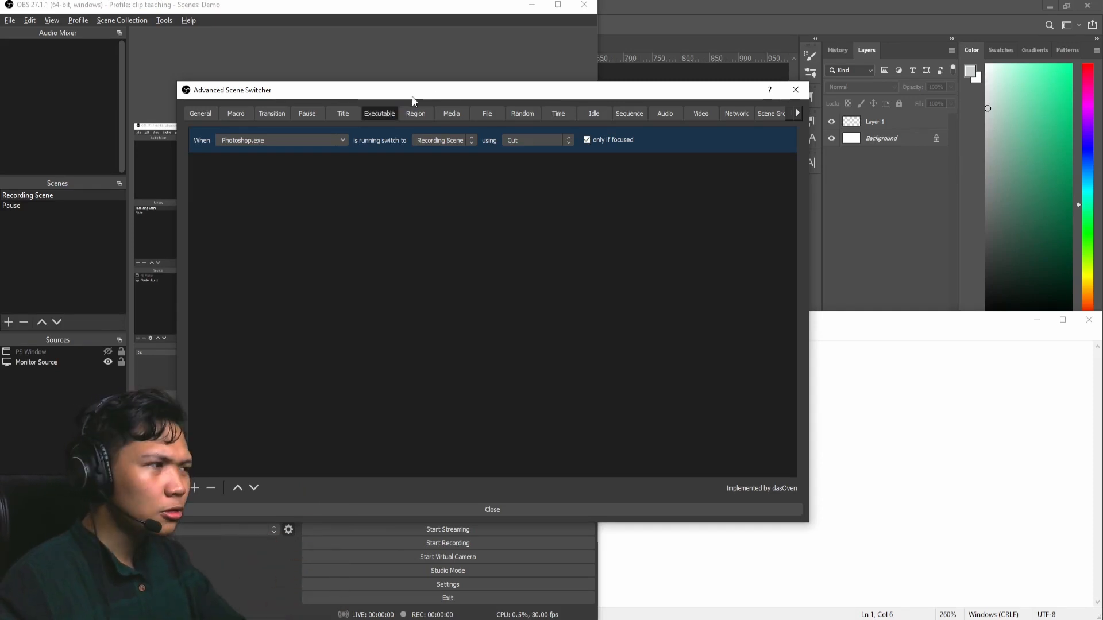
click(343, 114)
click(368, 113)
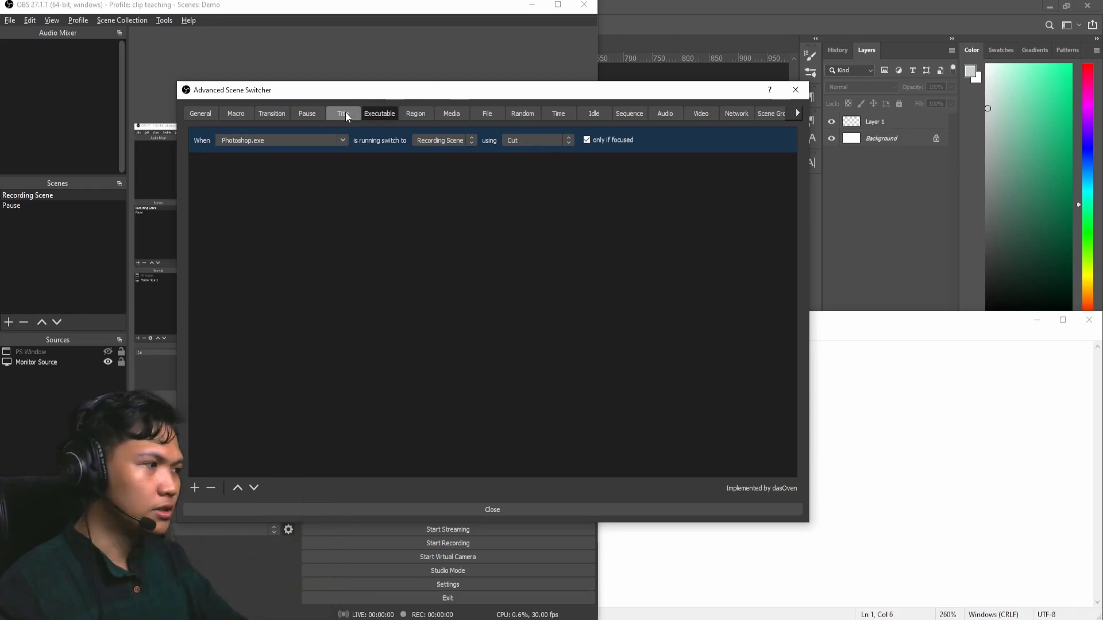
click(796, 90)
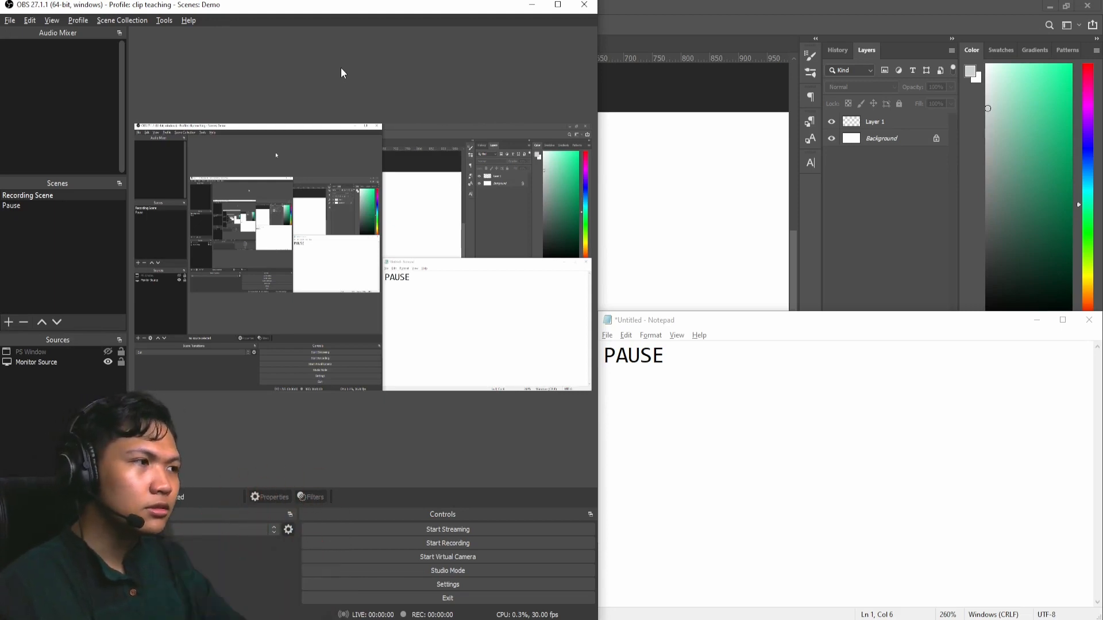
View the Remux Recordings tool and its recording file selection, and close it without choosing a file.
click(11, 21)
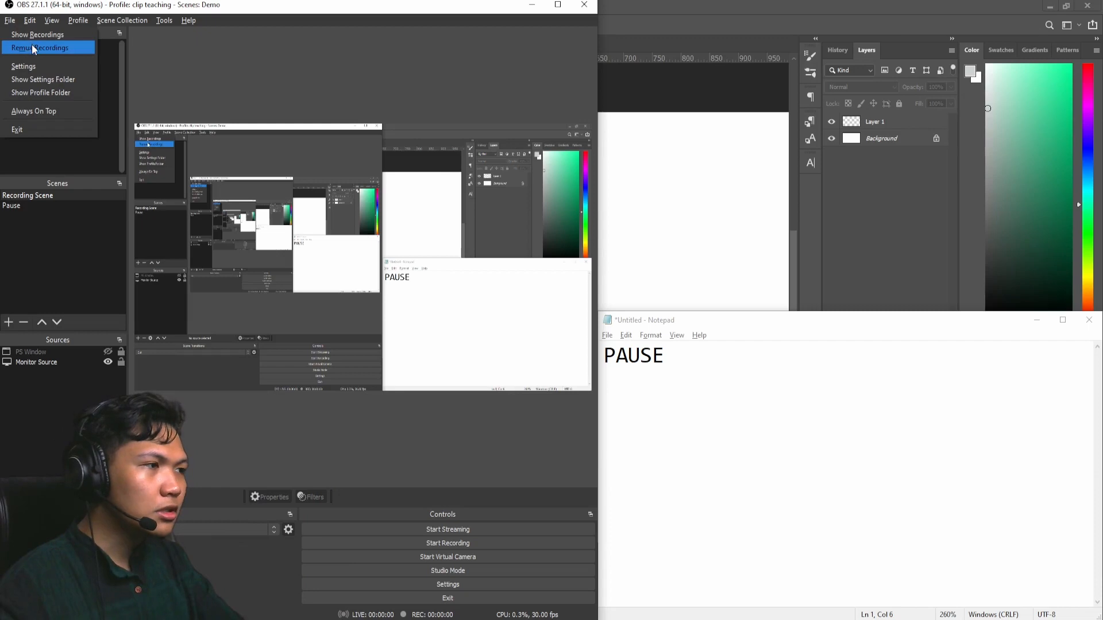
click(32, 44)
click(297, 238)
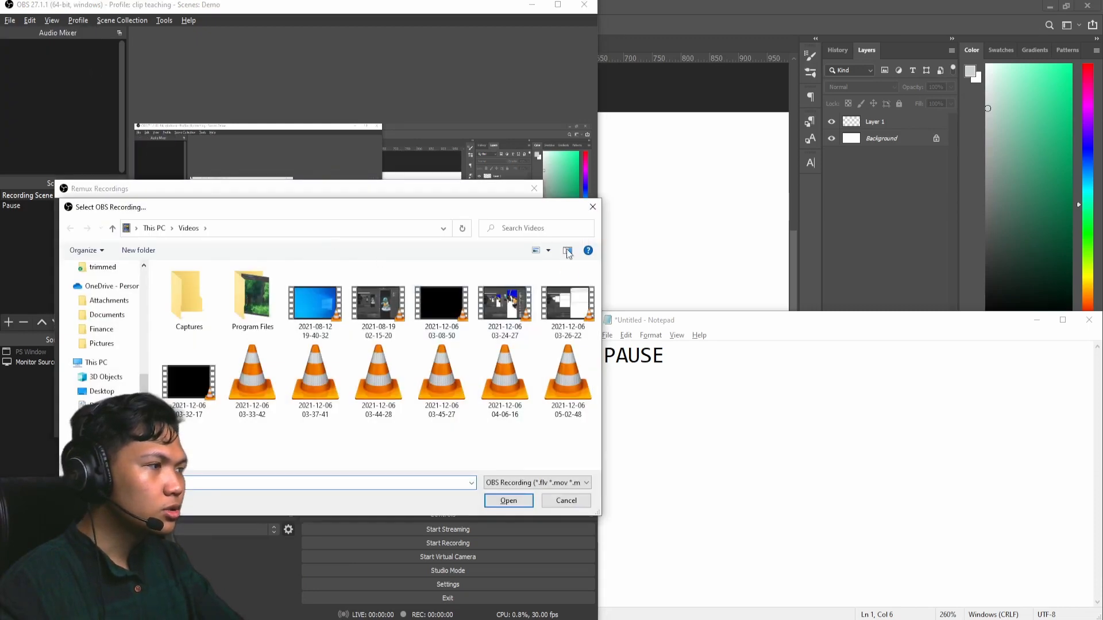
click(593, 213)
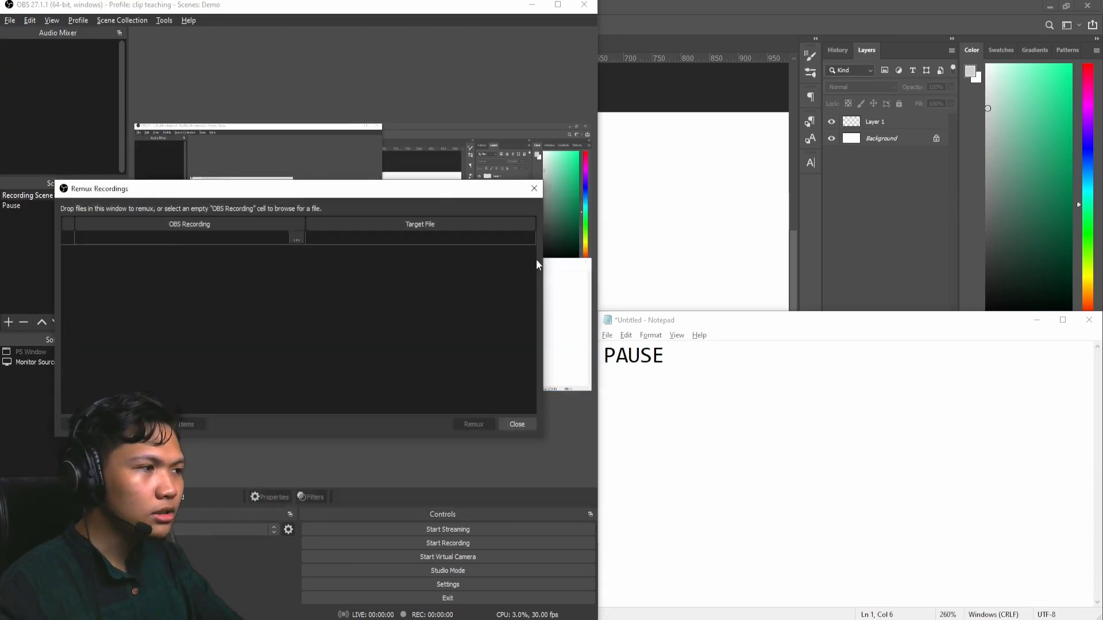
click(517, 424)
Open the OBS settings and view the Output and Advanced pages for the automatic remux to mp4 option.
click(10, 20)
click(24, 68)
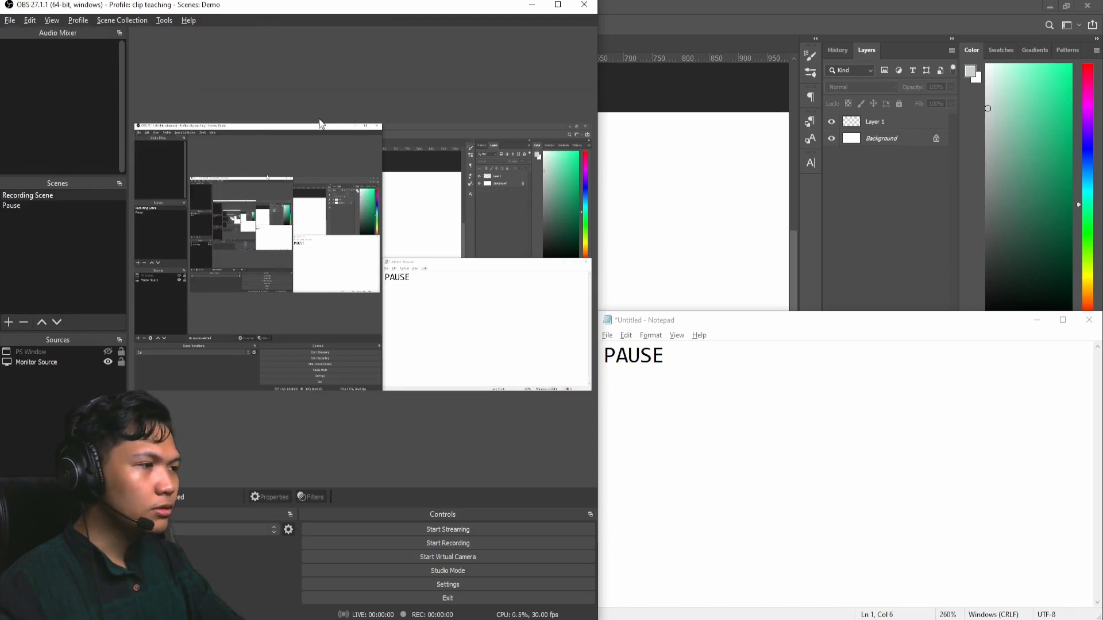
click(74, 178)
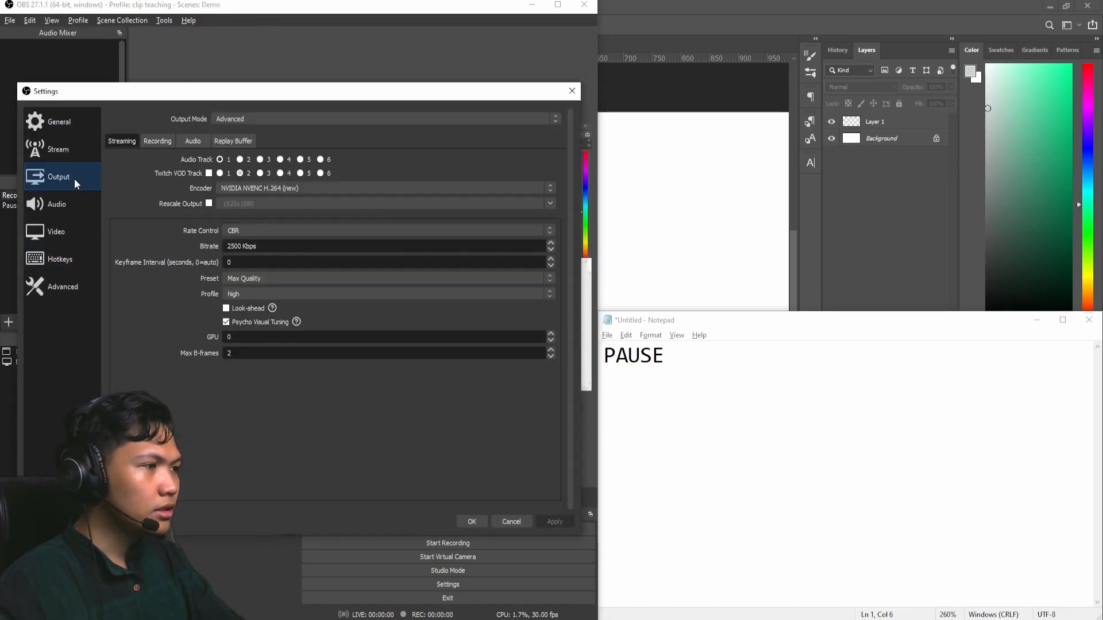
click(71, 293)
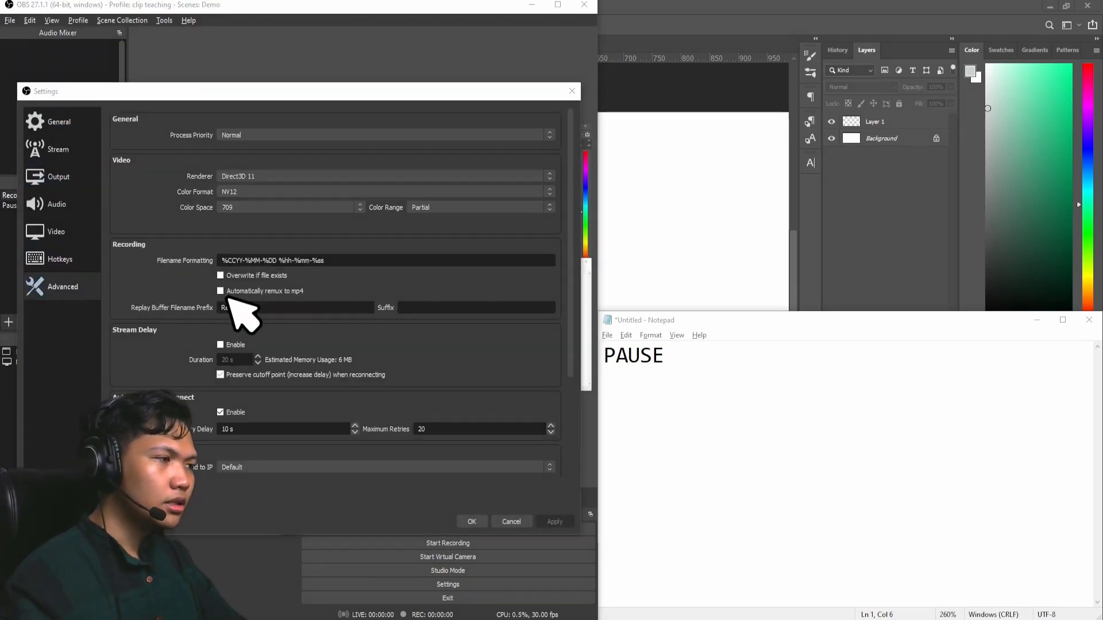